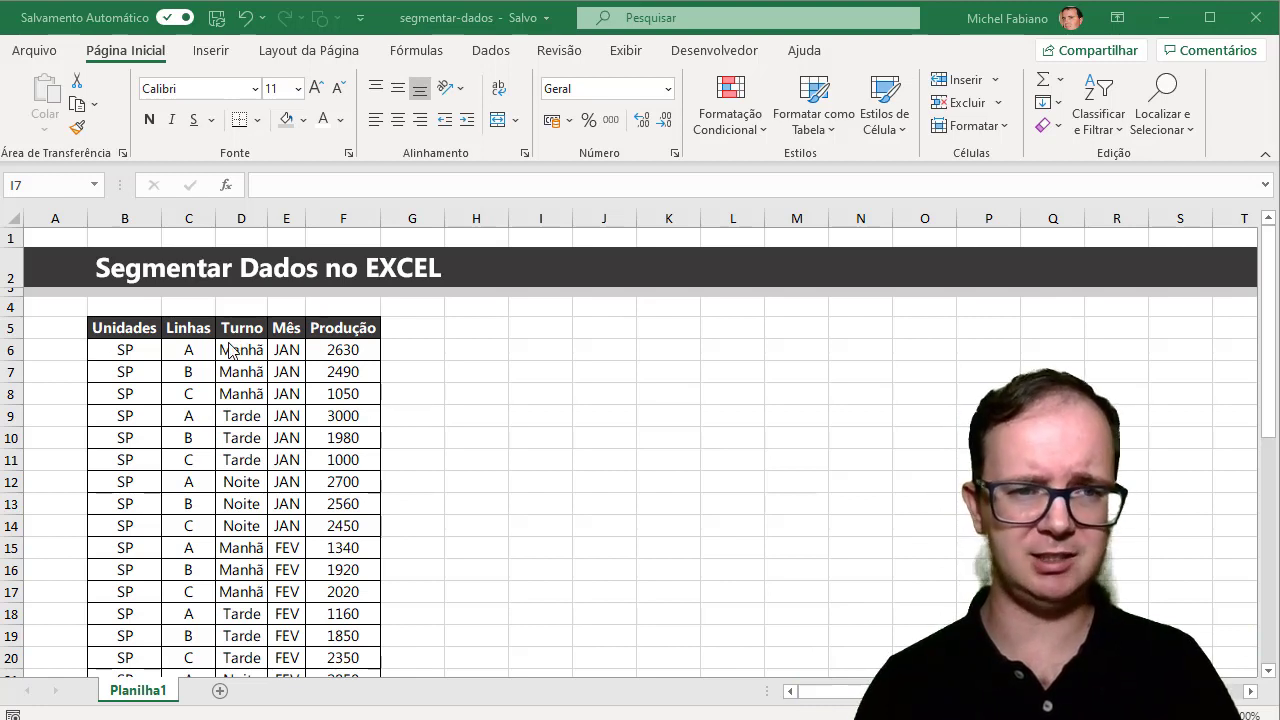
# Select the production table range B5:F41 and turn on AutoFilter.
pyautogui.click(342, 333)
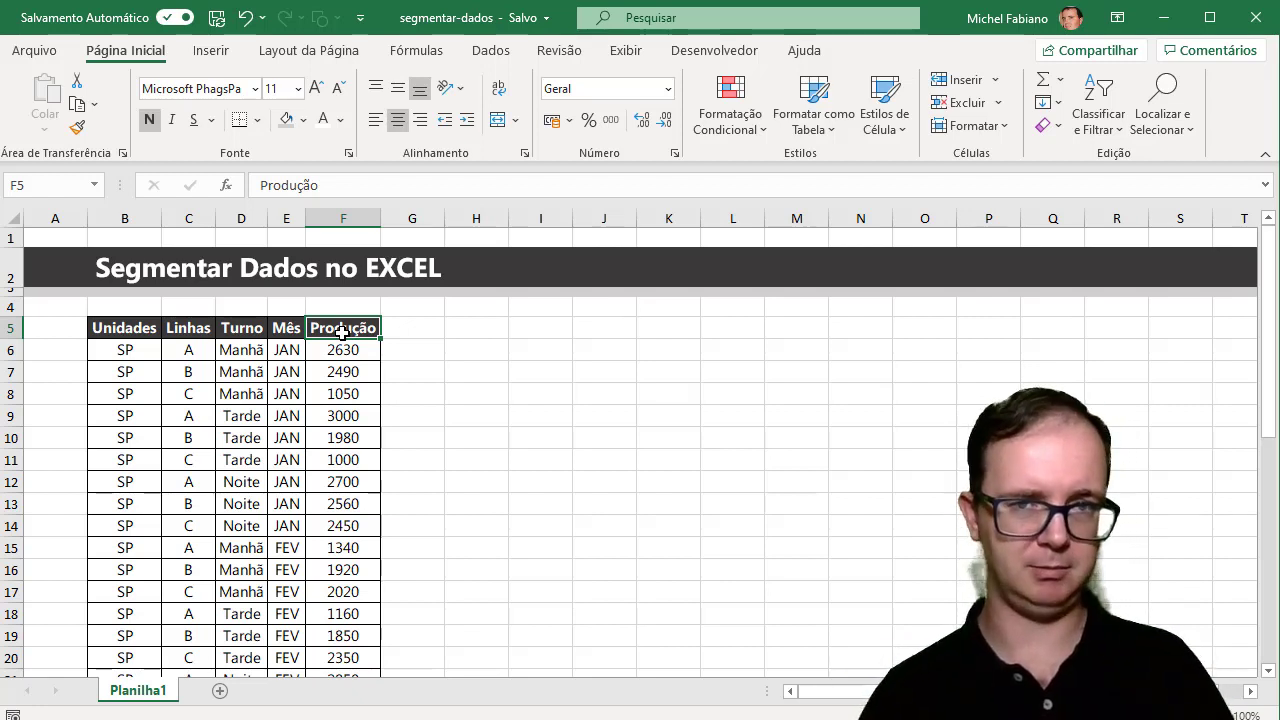
pyautogui.moveTo(123, 328); pyautogui.dragTo(254, 335)
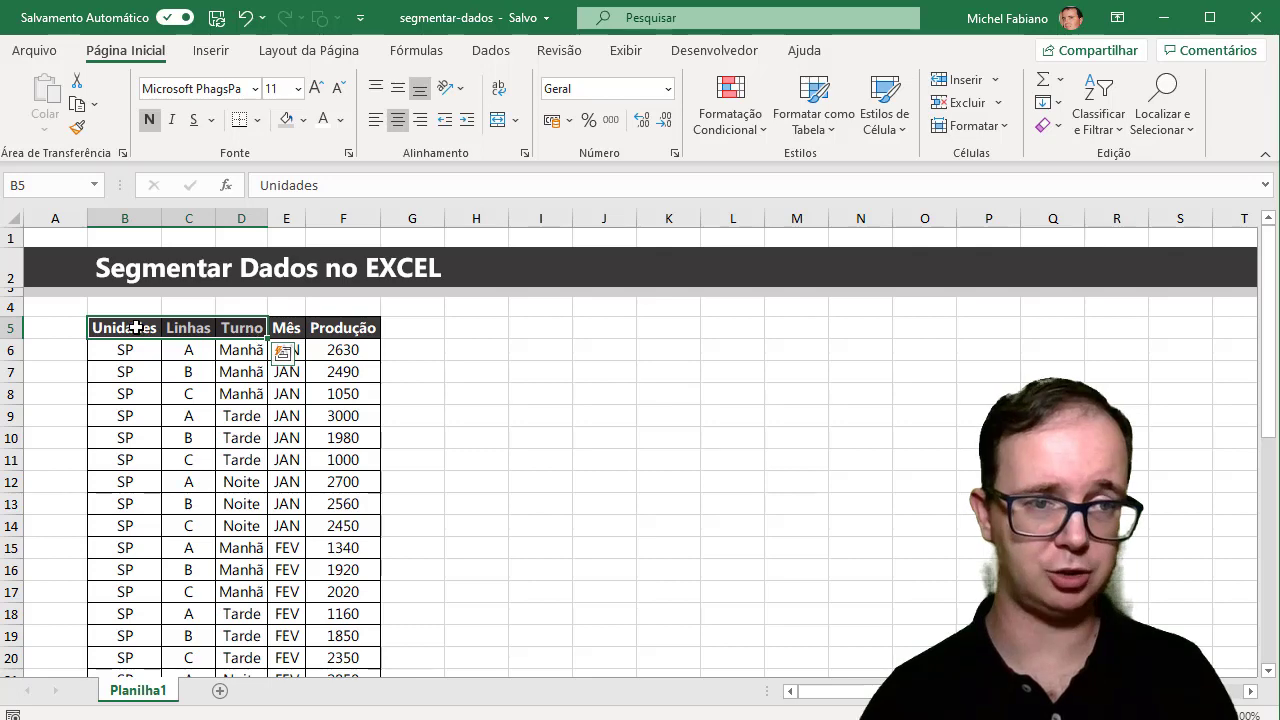
pyautogui.moveTo(137, 329)
pyautogui.mouseDown()
pyautogui.moveTo(352, 595)
pyautogui.moveTo(332, 665)
pyautogui.mouseUp()
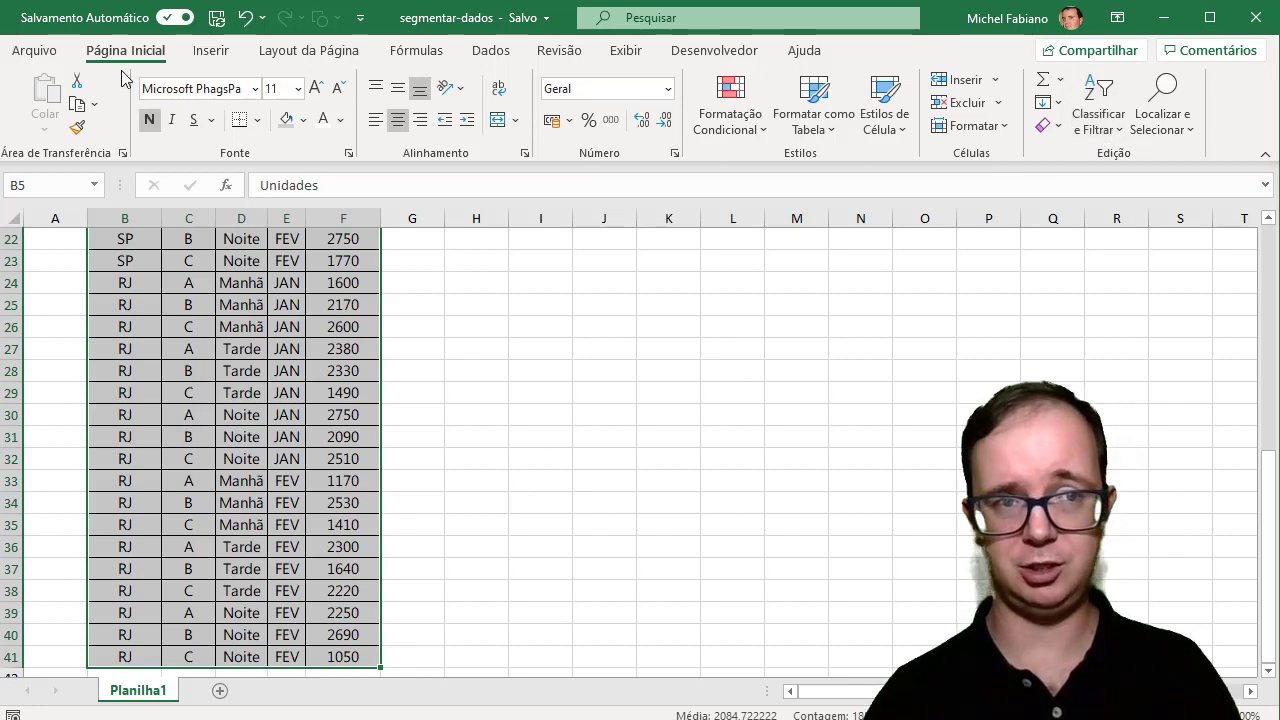
pyautogui.click(1110, 148)
pyautogui.click(1113, 257)
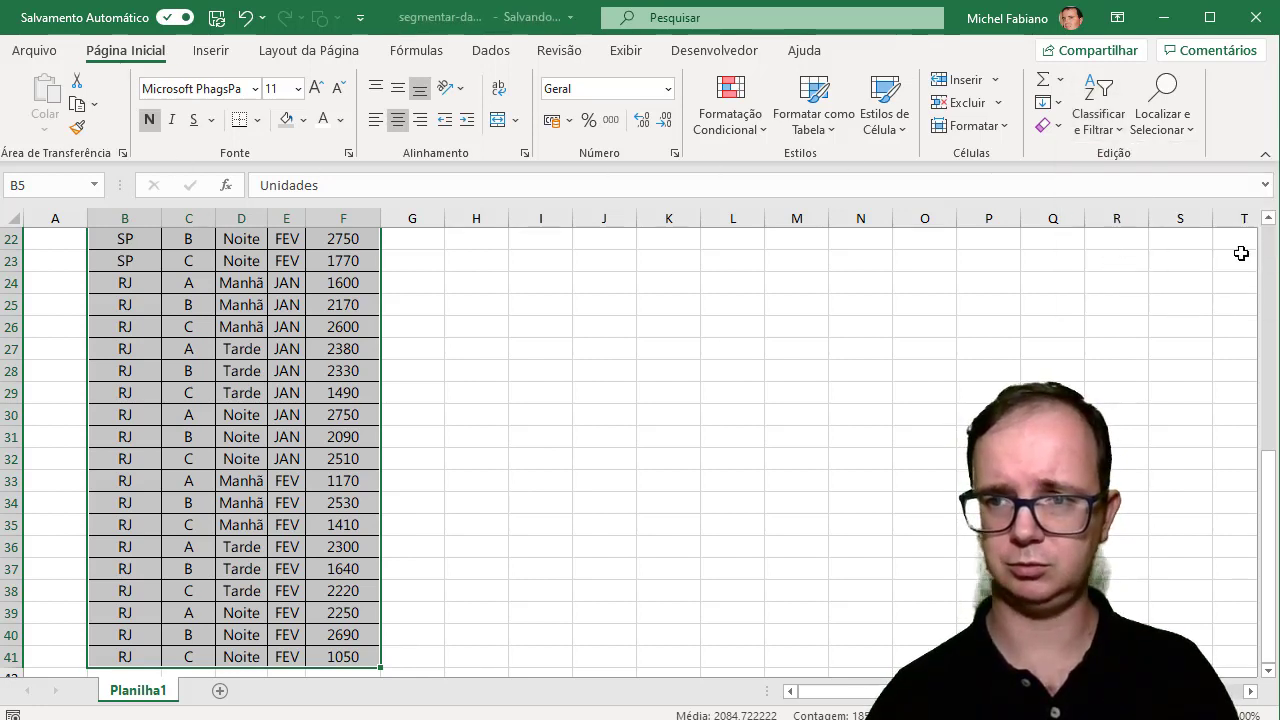
# Filter the Unidades column to only SP, showing 18 of 36 records.
pyautogui.click(1275, 250)
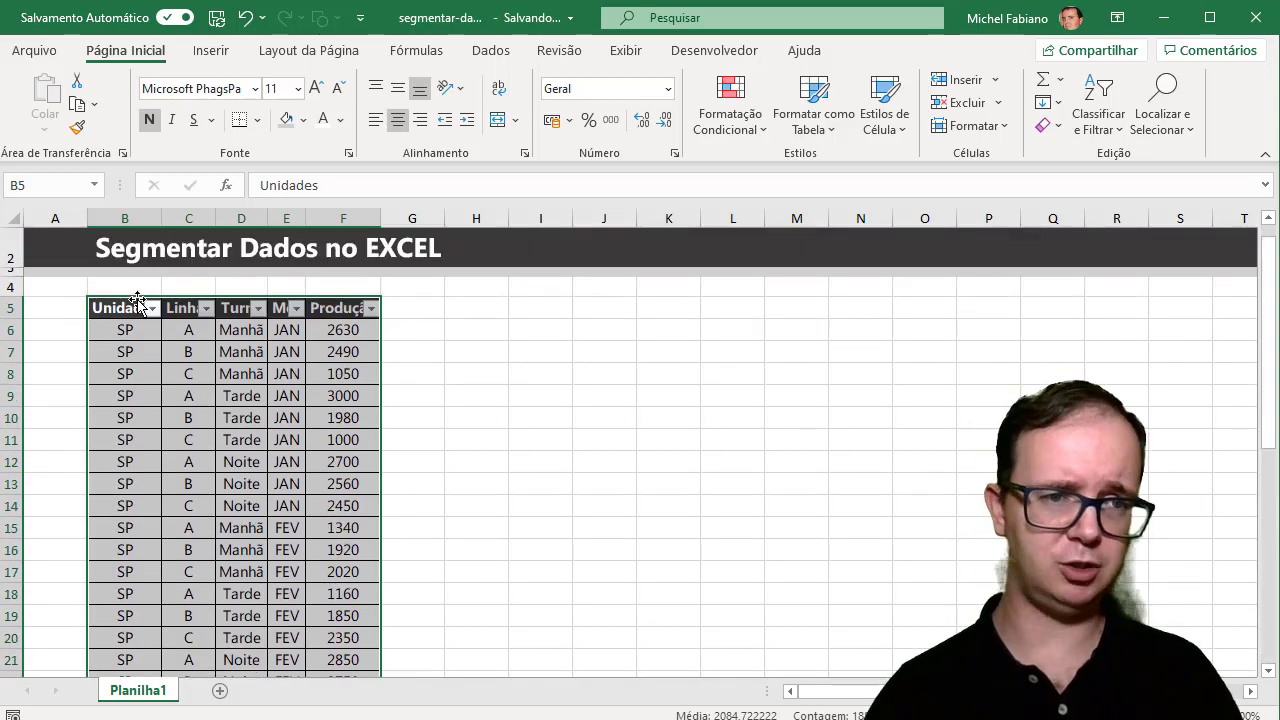
pyautogui.click(151, 310)
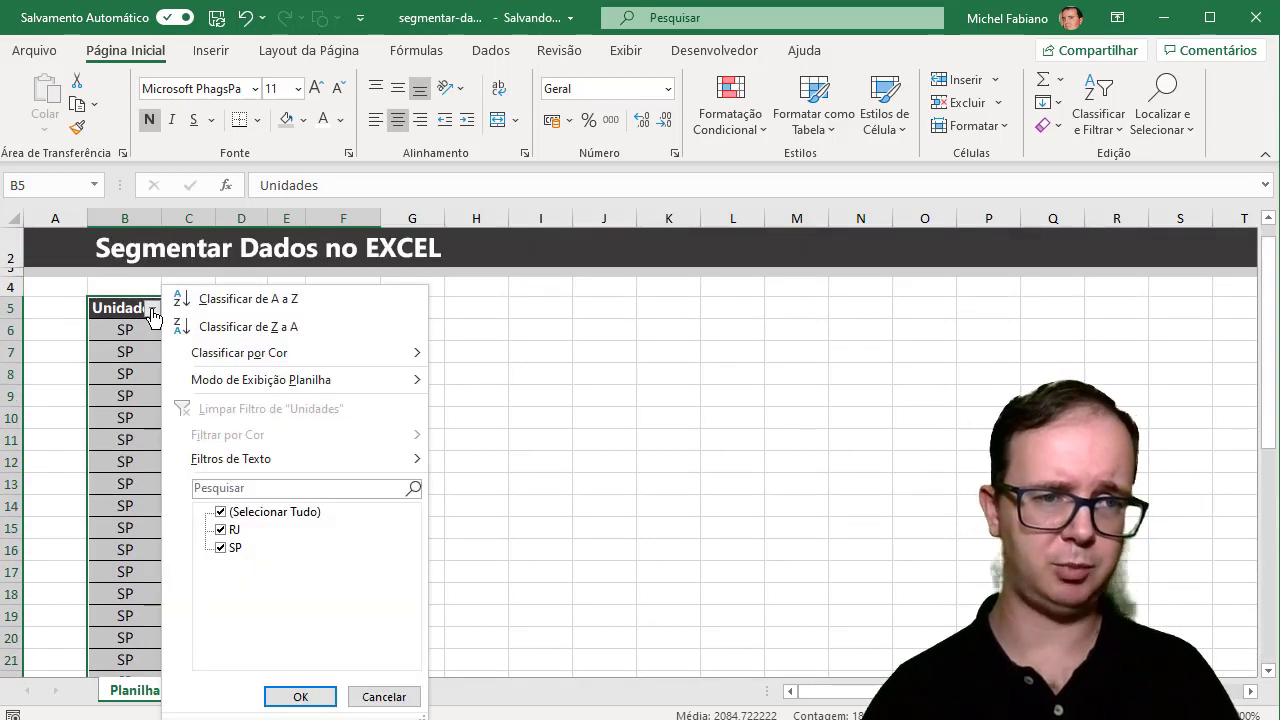
pyautogui.click(221, 548)
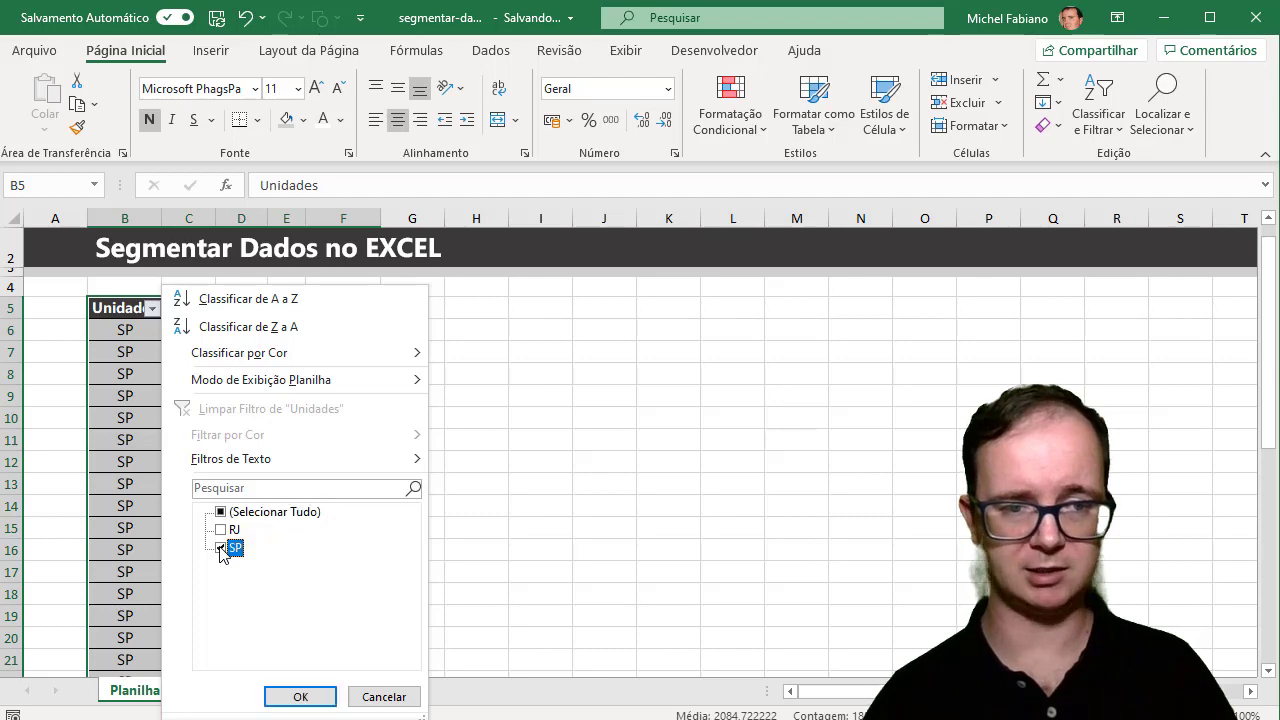
pyautogui.click(291, 697)
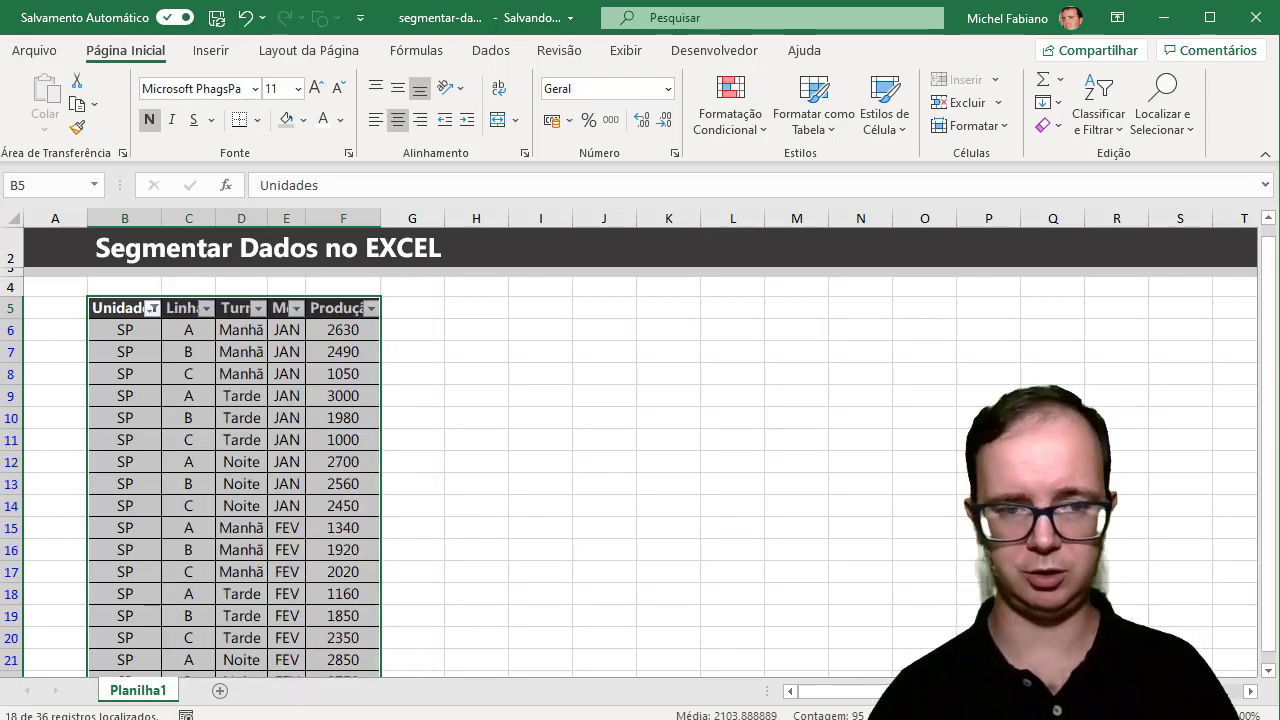
pyautogui.scroll(-1, 640, 443)
pyautogui.scroll(-1, 640, 443)
pyautogui.scroll(-1, 640, 443)
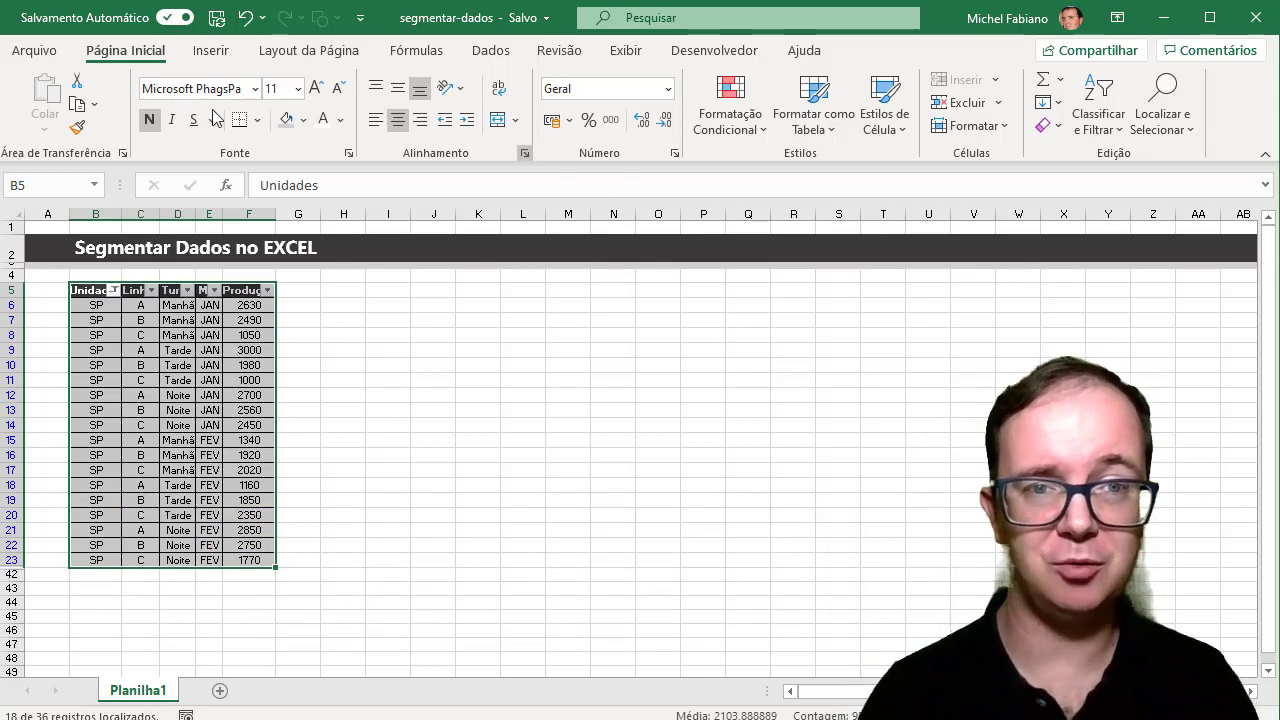
pyautogui.keyDown('ctrl'); pyautogui.scroll(3, 640, 420); pyautogui.keyUp('ctrl')
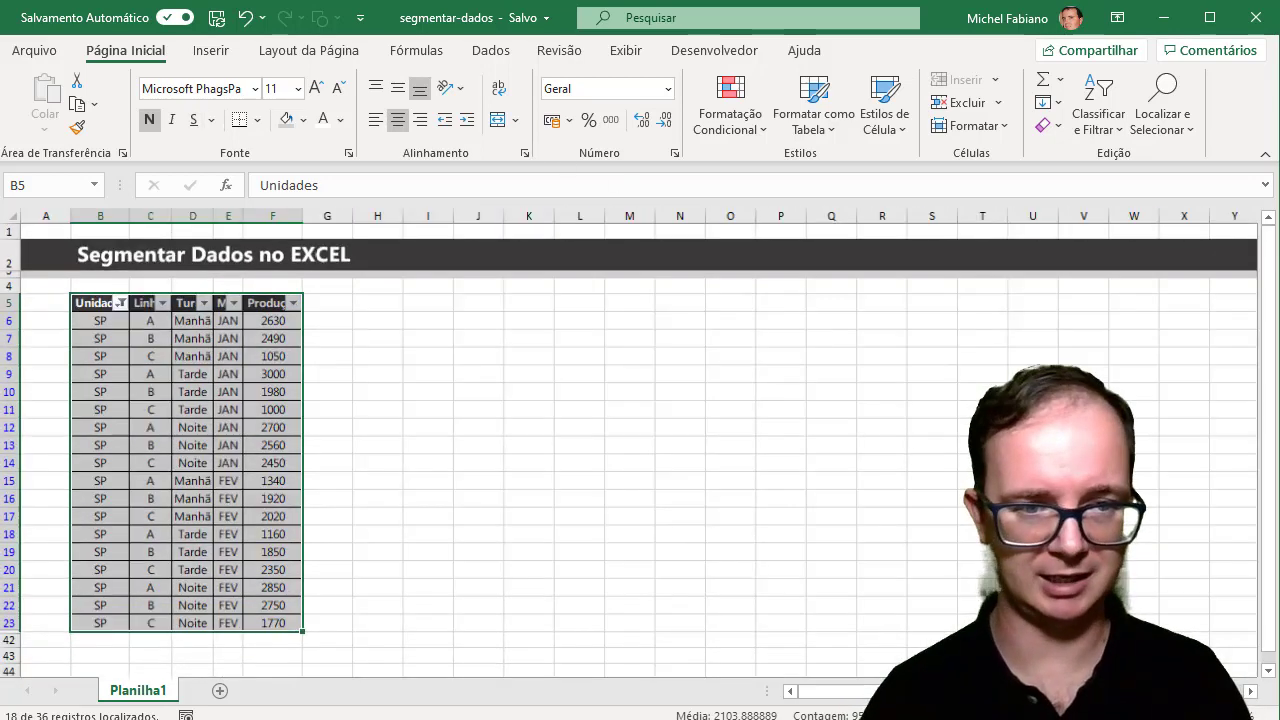
# Turn off the AutoFilter and scroll to confirm all 36 SP and RJ rows show.
pyautogui.click(1115, 120)
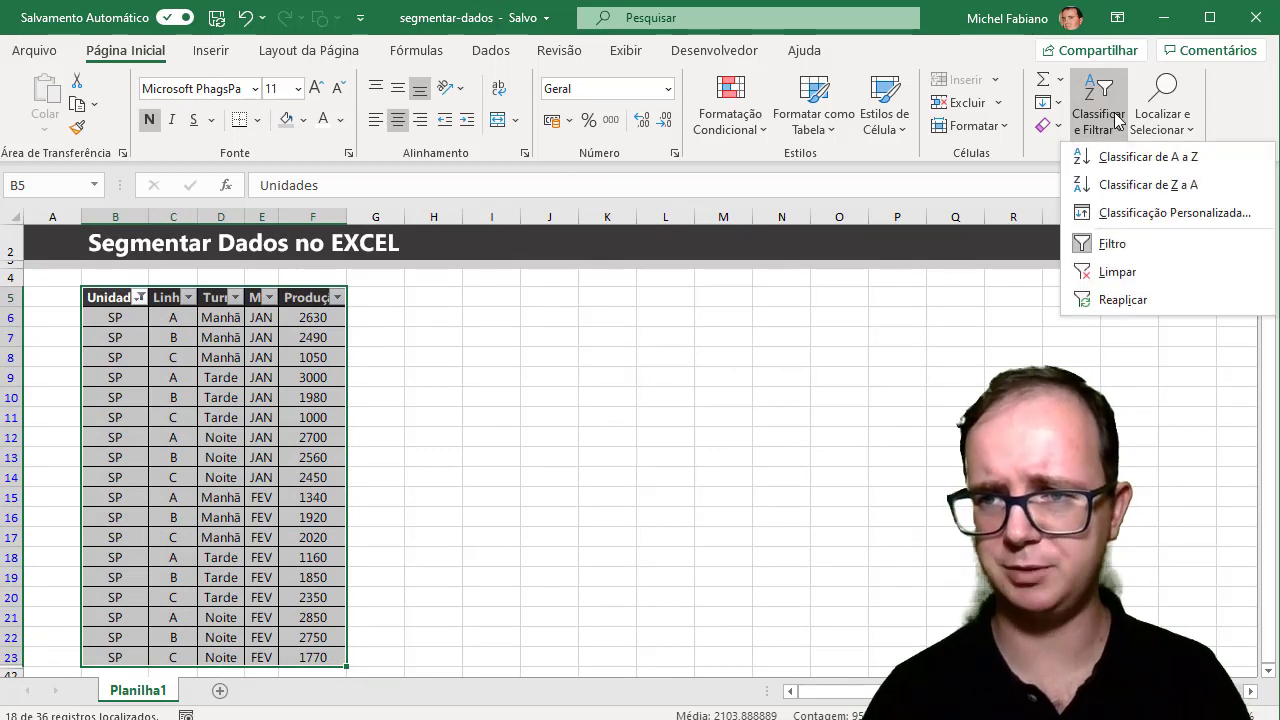
pyautogui.click(1118, 248)
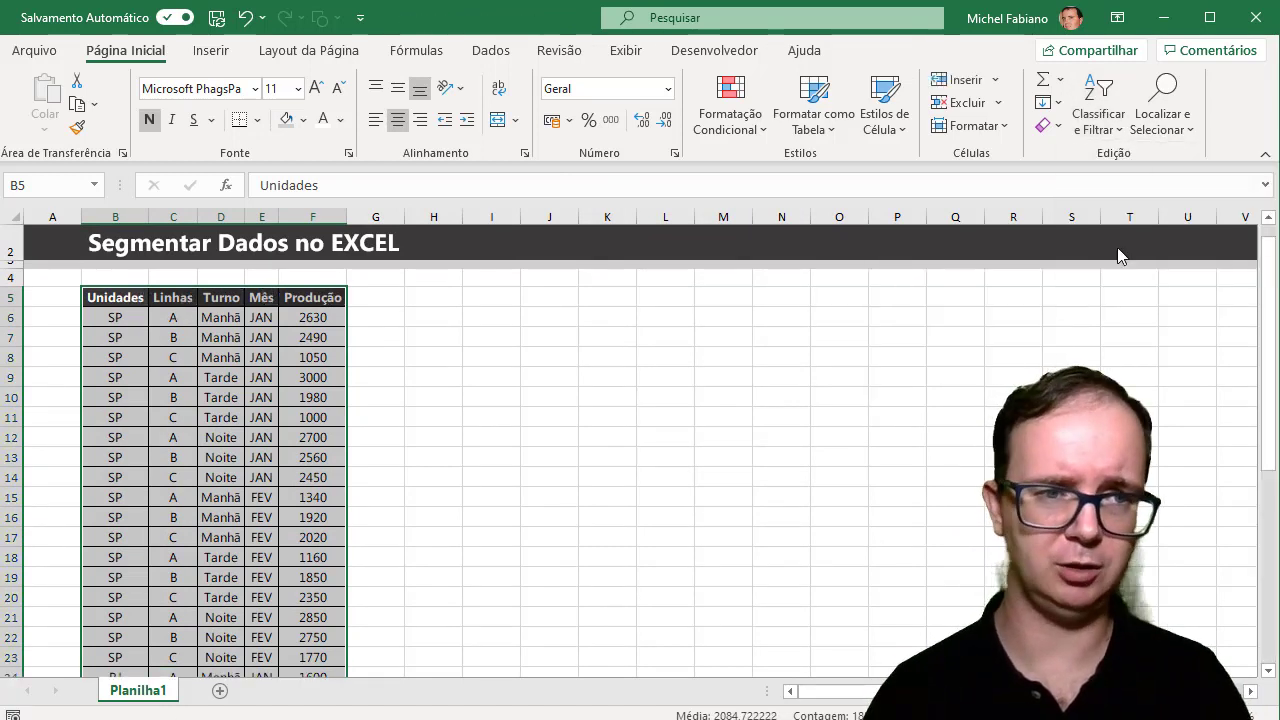
pyautogui.click(1270, 561)
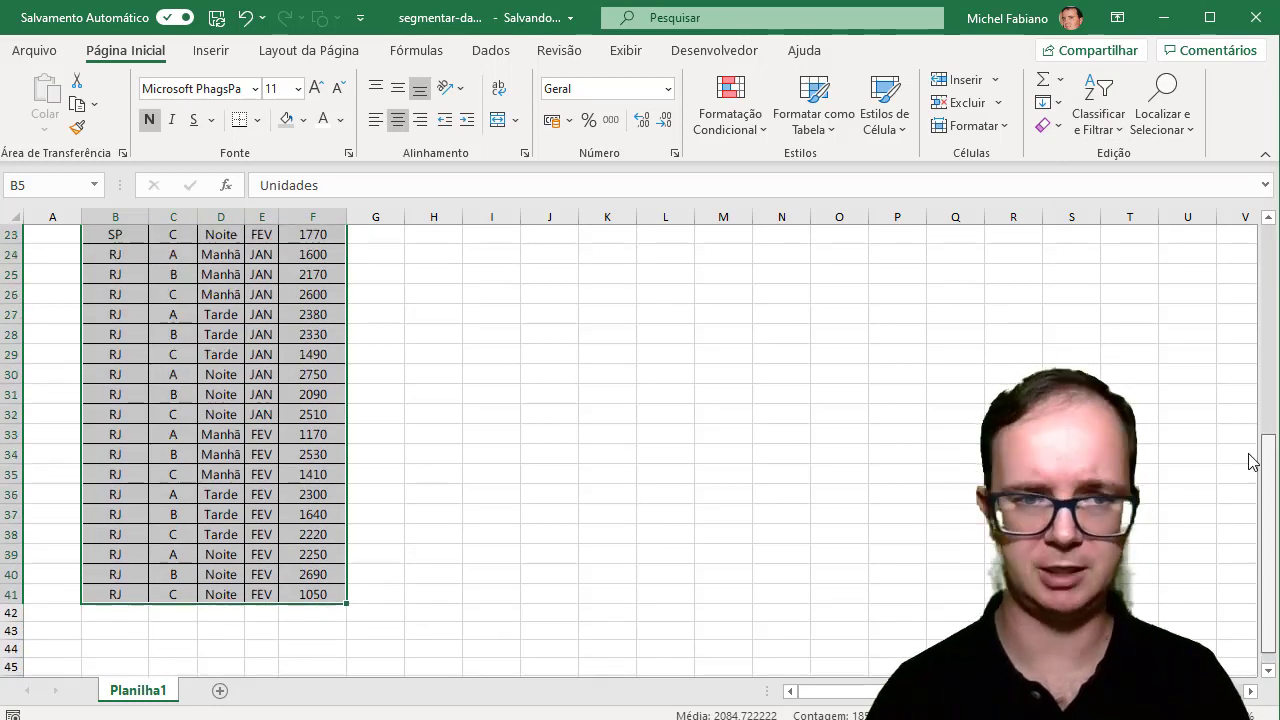
pyautogui.scroll(8, 1240, 330)
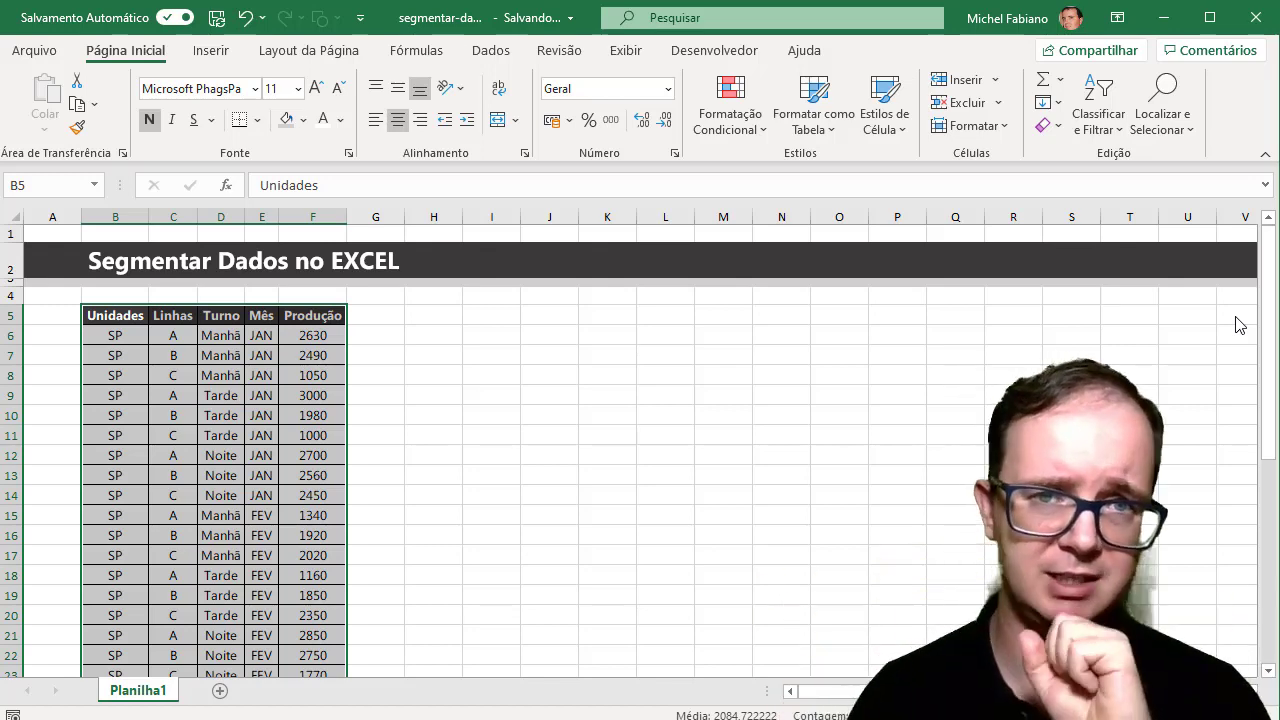
pyautogui.click(225, 55)
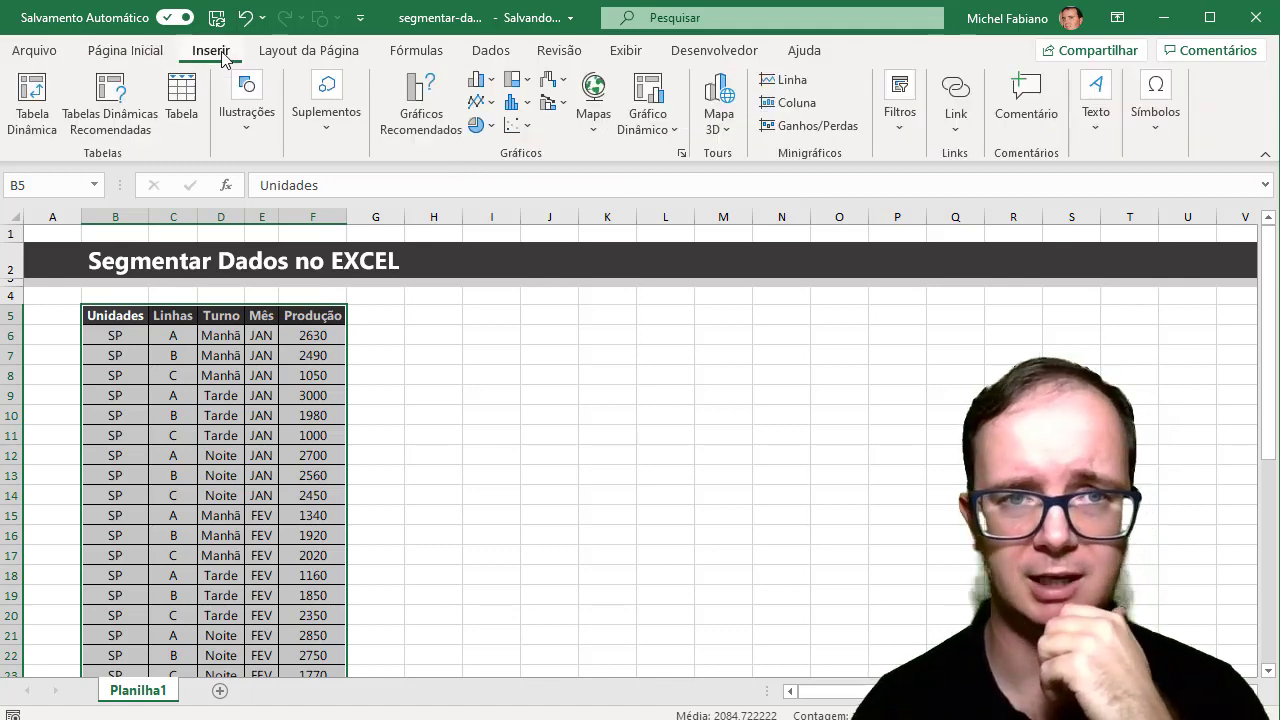
pyautogui.click(289, 55)
pyautogui.click(425, 55)
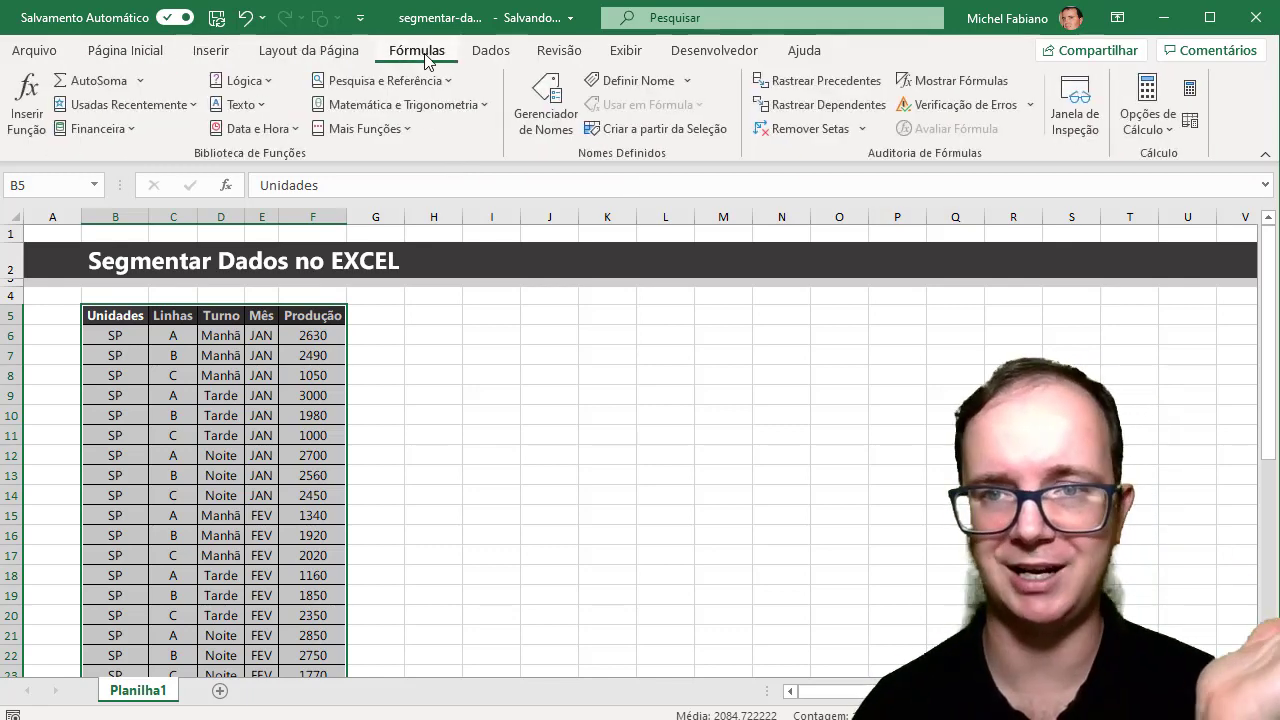
pyautogui.click(186, 320)
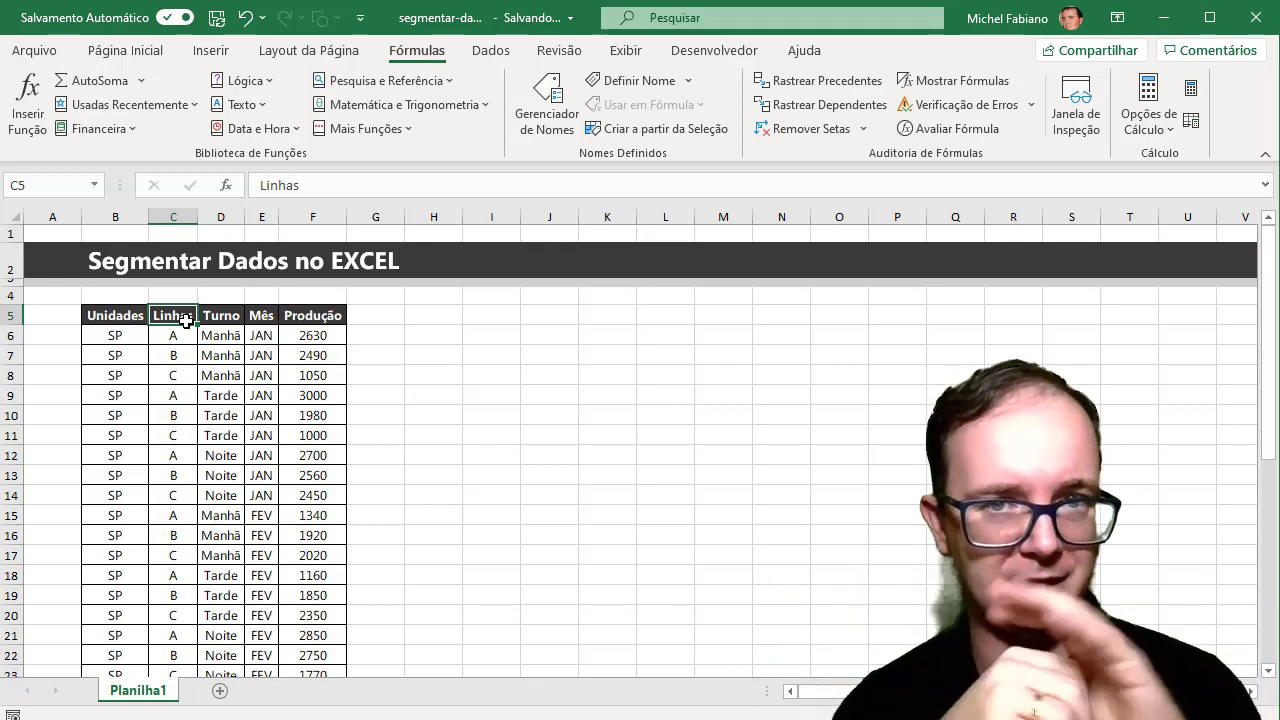
pyautogui.click(132, 315)
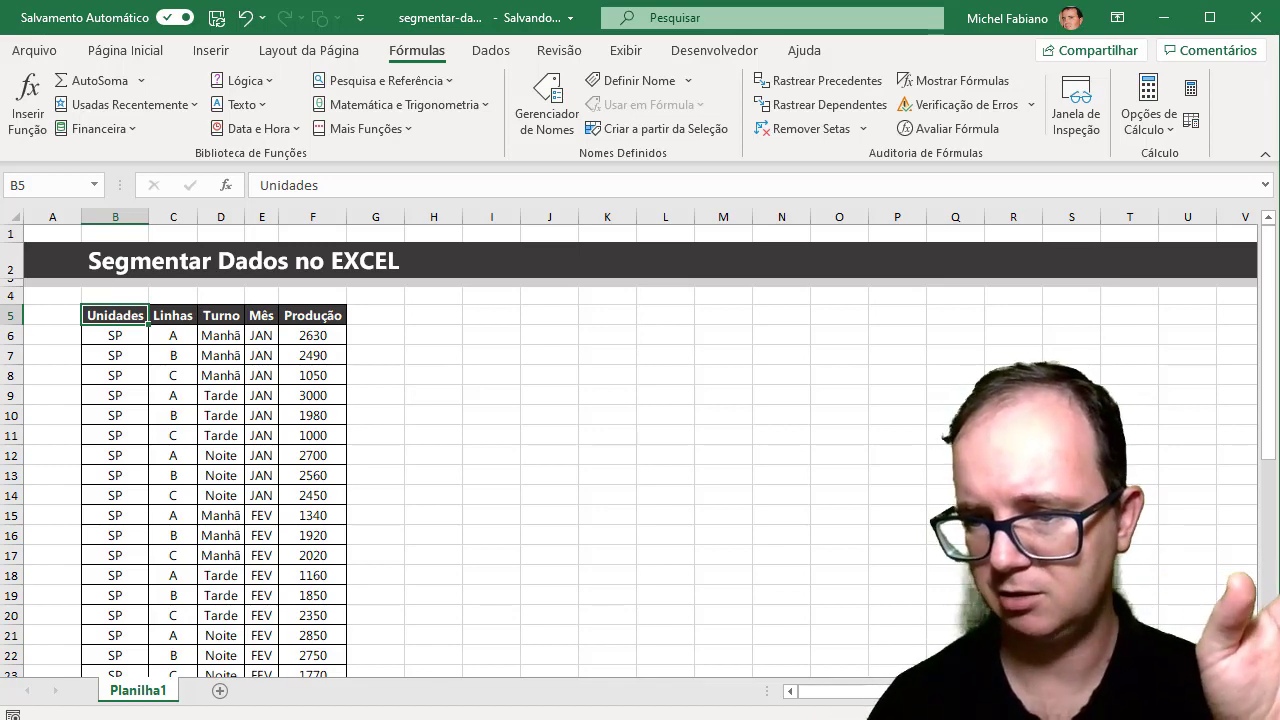
pyautogui.scroll(5, 1276, 247)
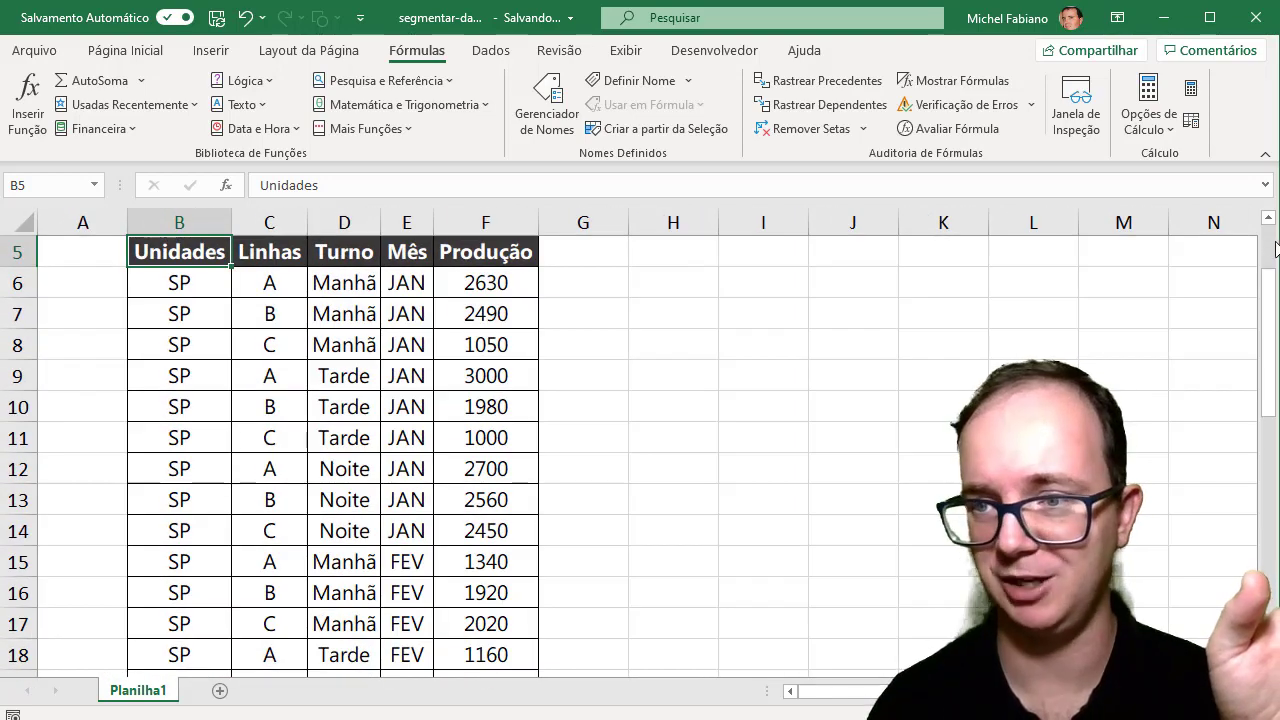
pyautogui.scroll(2, 1273, 250)
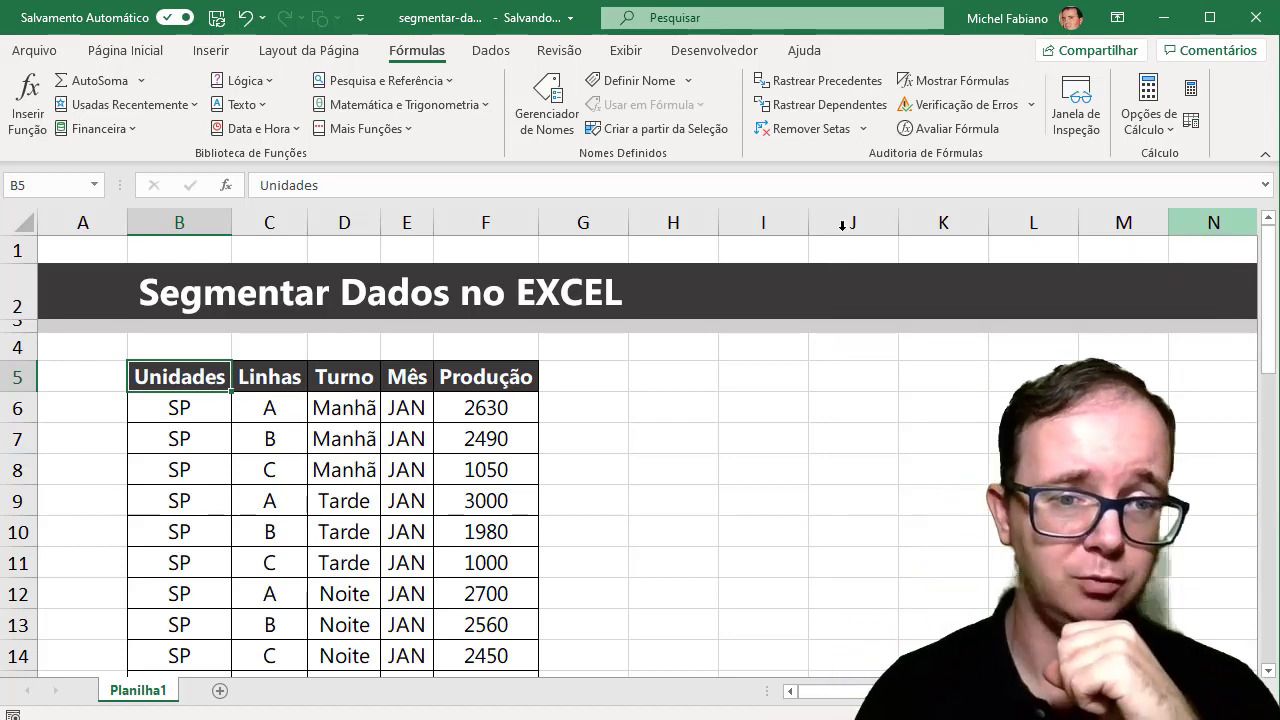
pyautogui.click(283, 453)
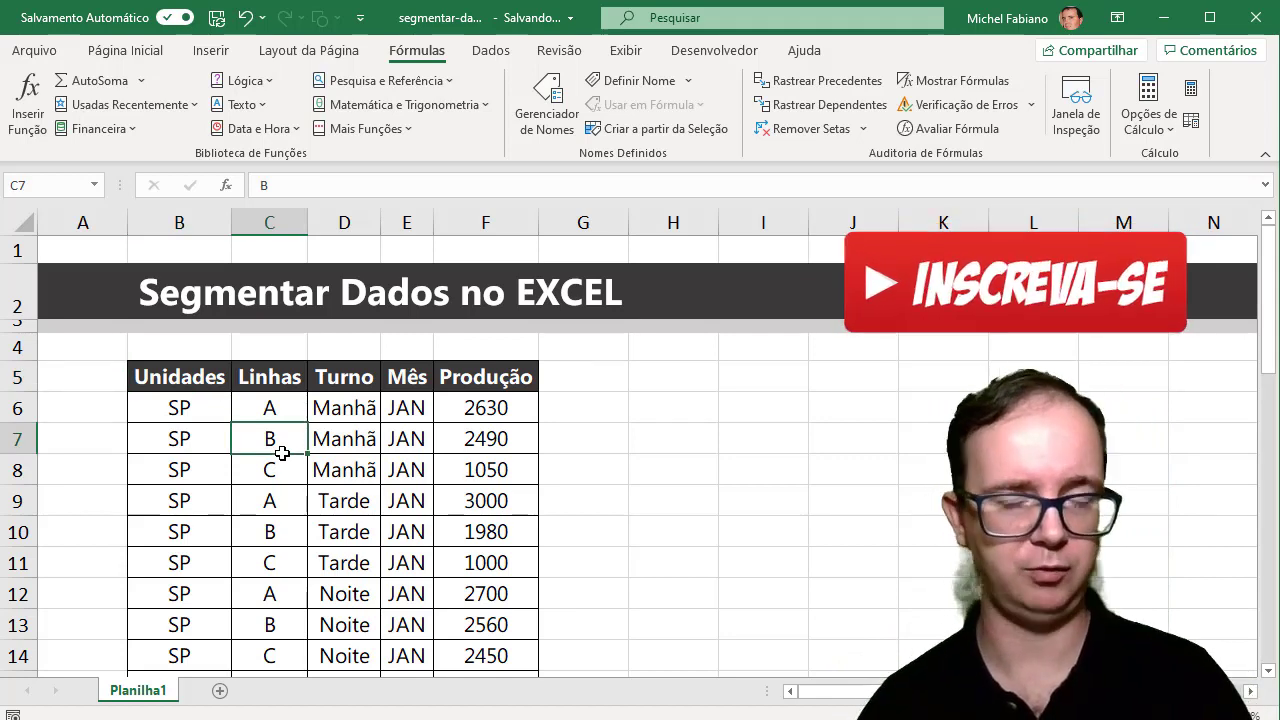
pyautogui.click(181, 406)
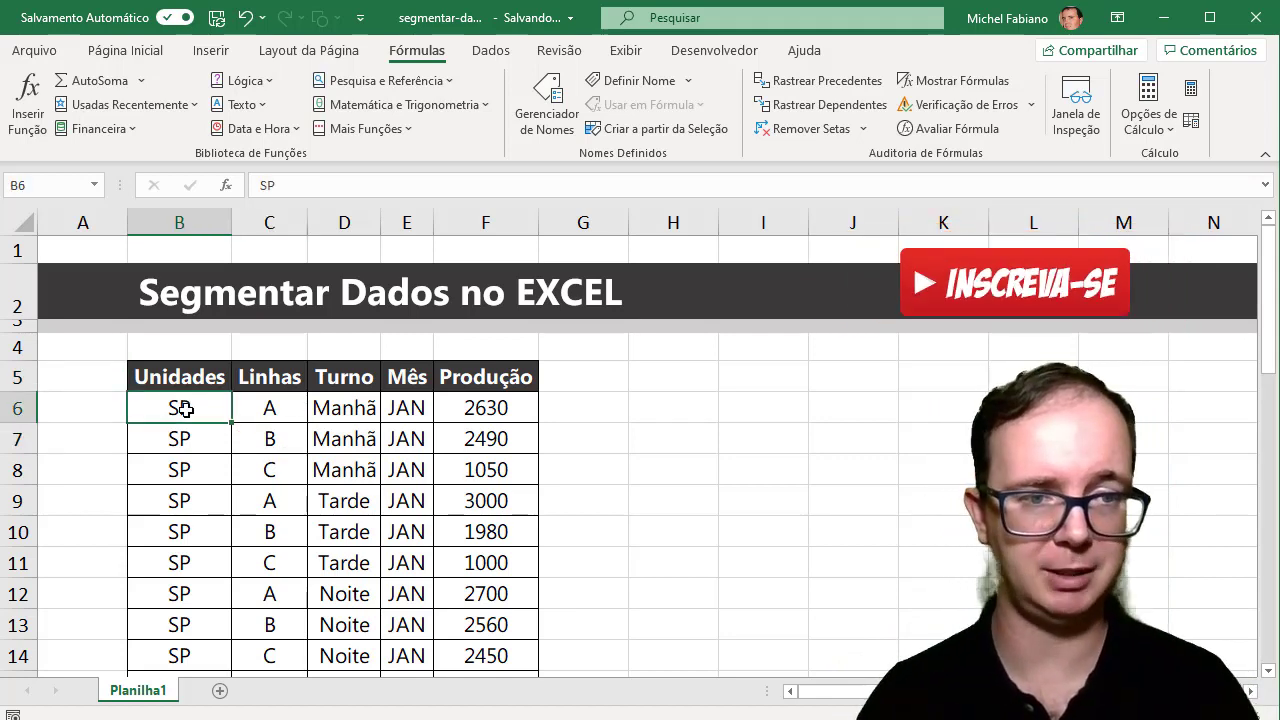
pyautogui.click(323, 437)
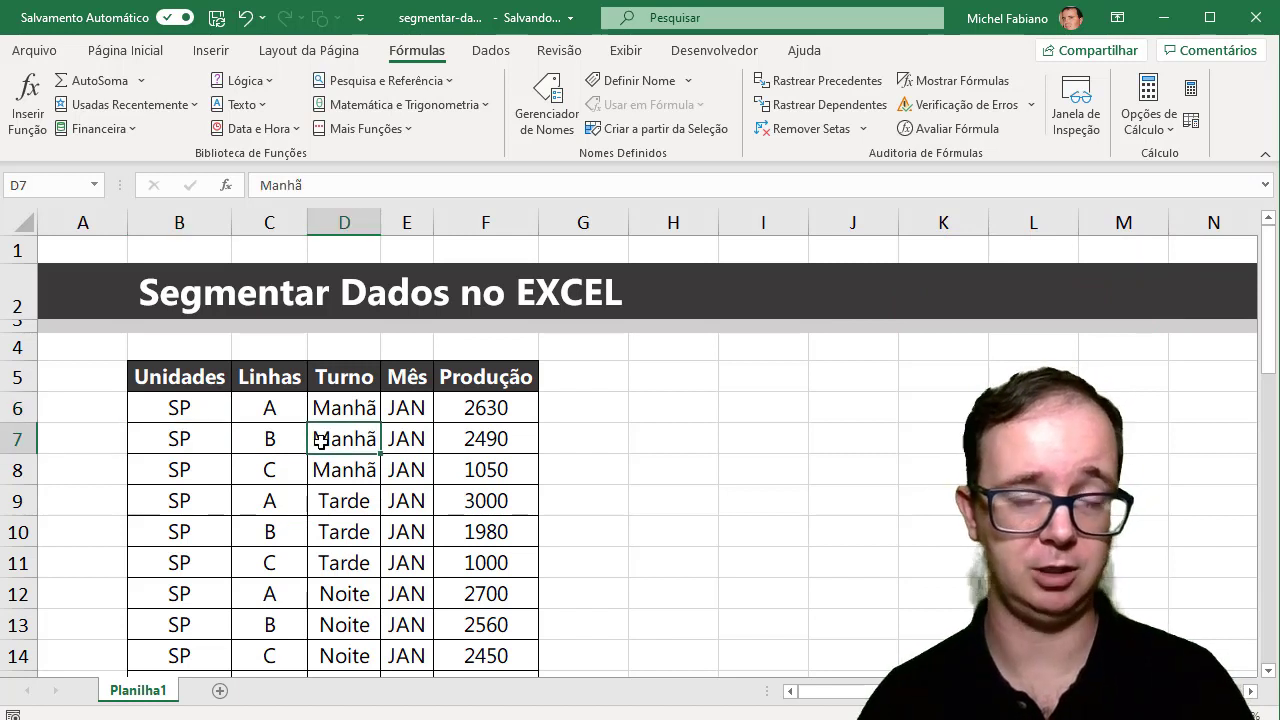
pyautogui.click(278, 444)
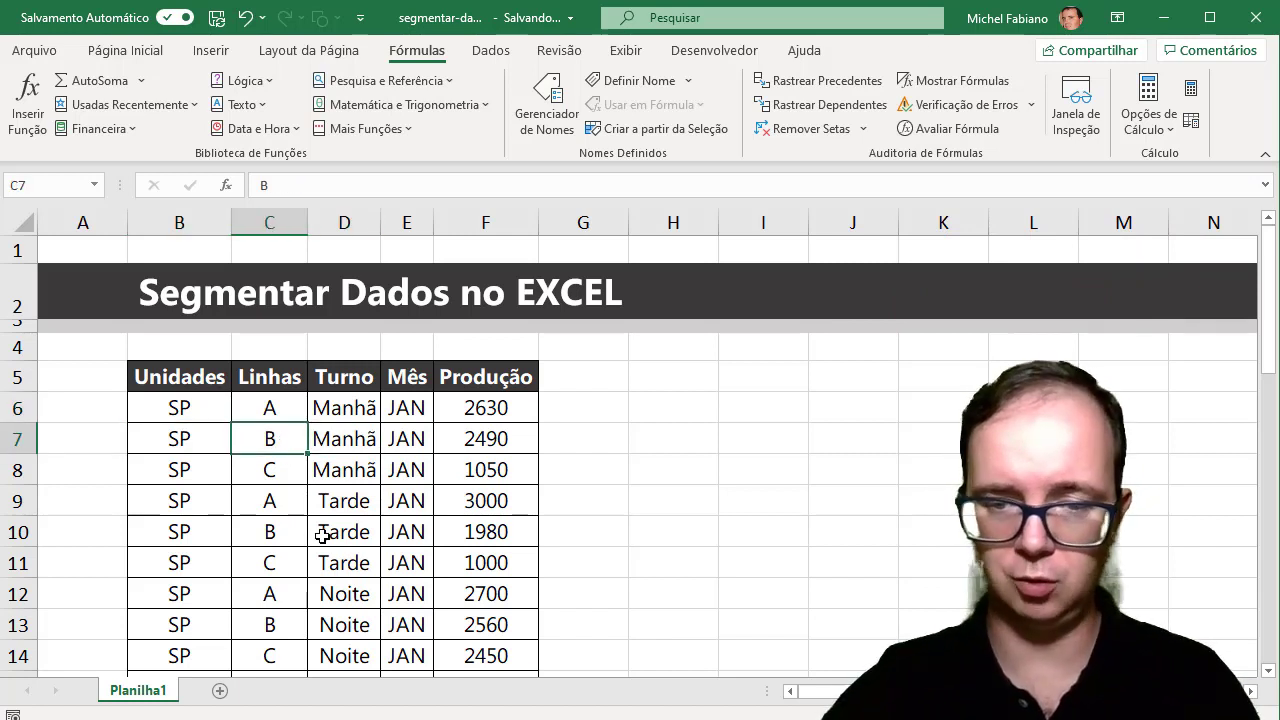
pyautogui.hotkey('ctrl', 'a')
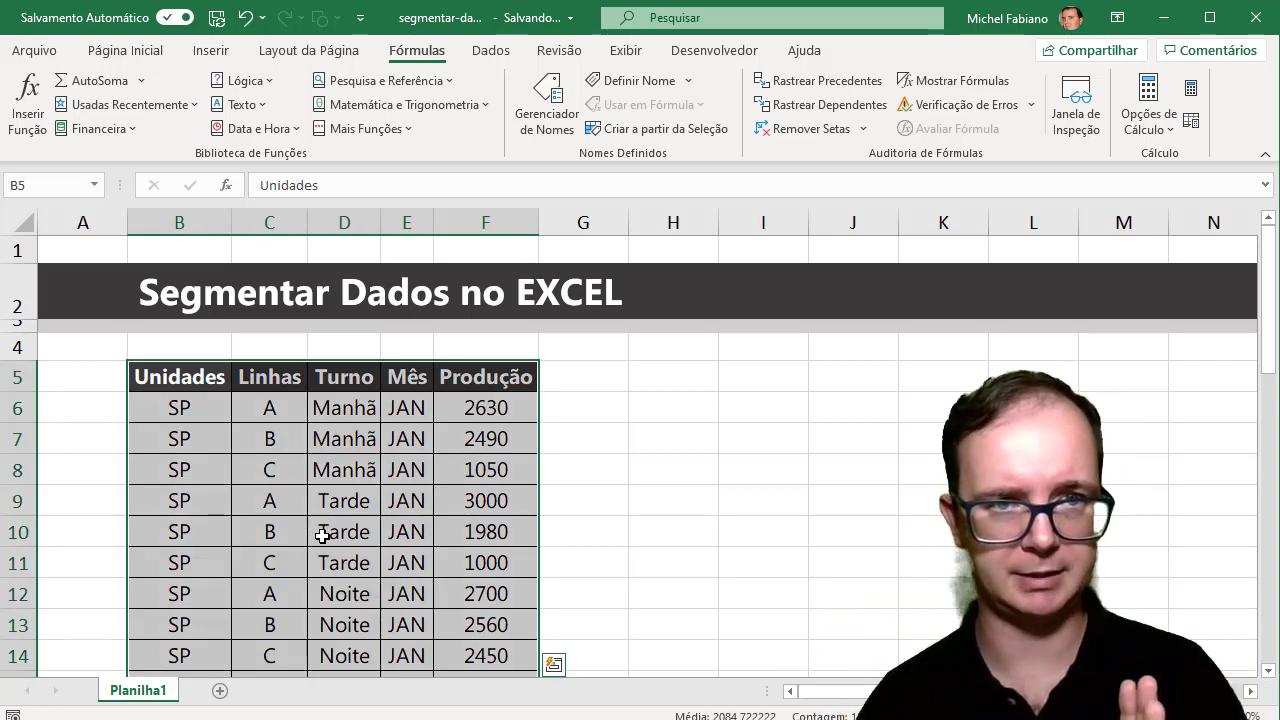
# Start a table from Inserir > Tabela for $B$5:$F$41 with headers, moving the dialog aside.
pyautogui.click(209, 52)
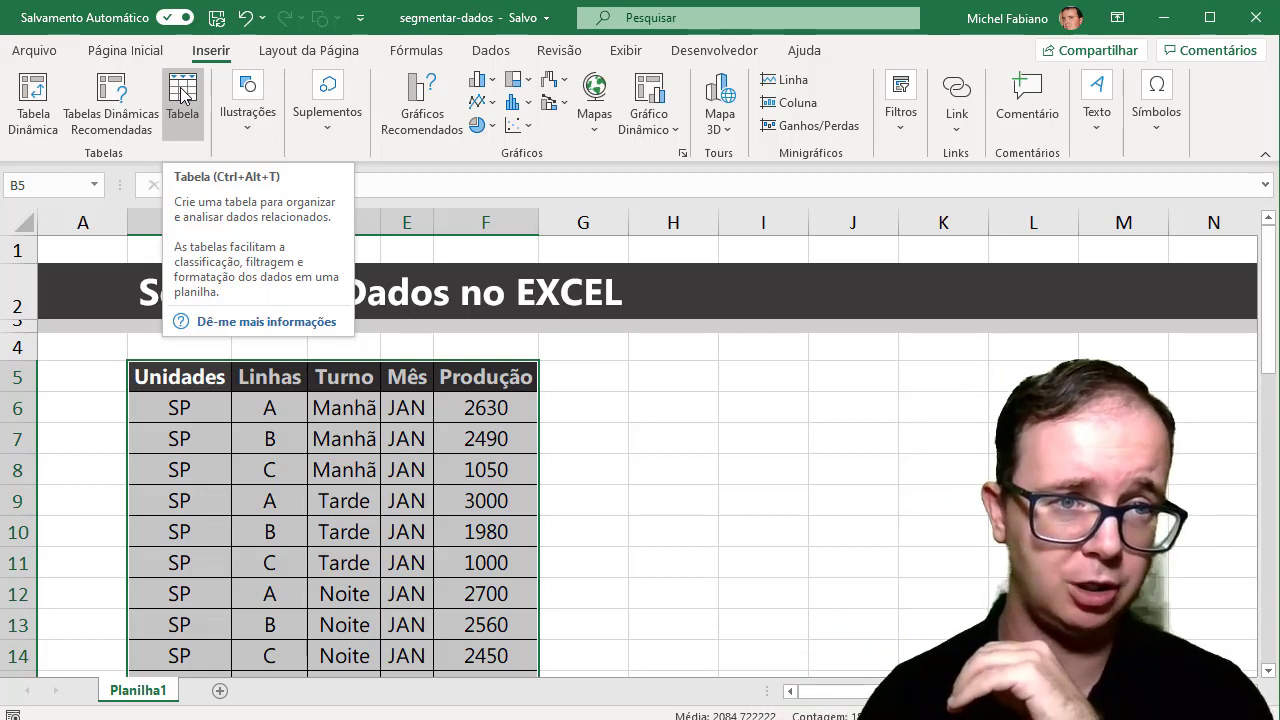
pyautogui.click(182, 95)
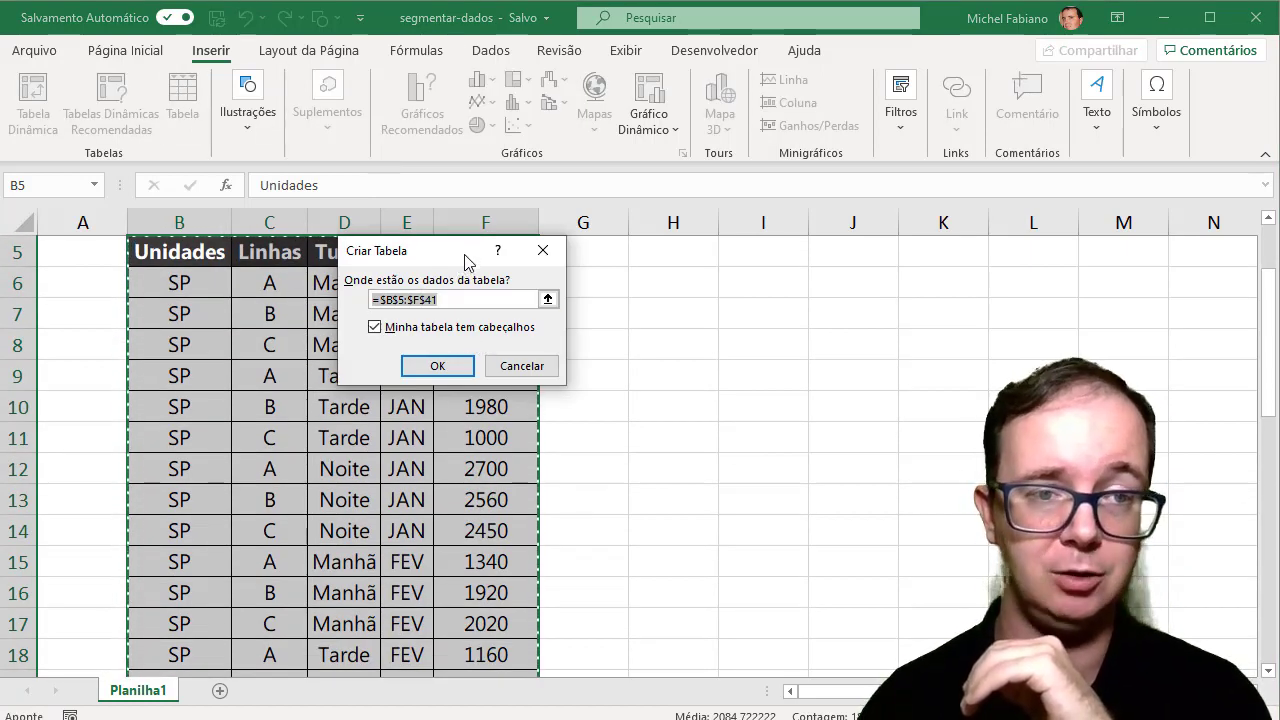
pyautogui.moveTo(464, 258); pyautogui.dragTo(736, 271)
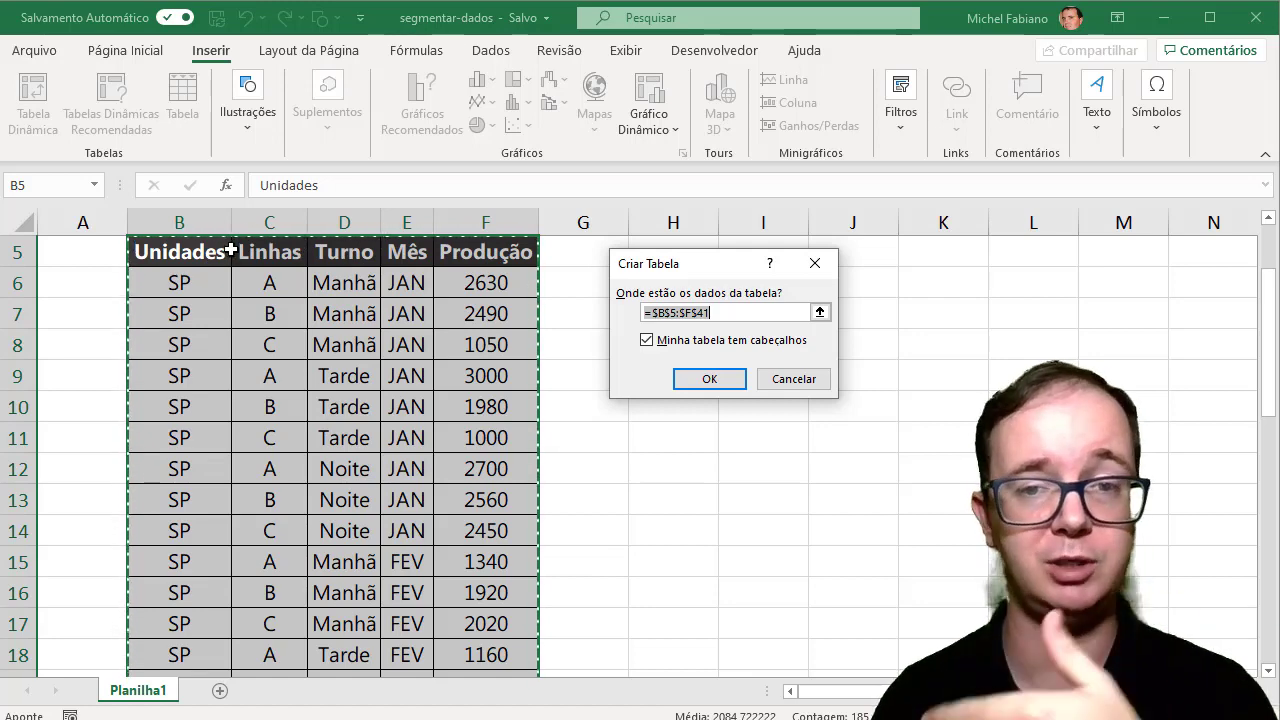
# Confirm creating Tabela1, then tick Unidades in the Inserir Segmentação de Dados dialog.
pyautogui.click(707, 381)
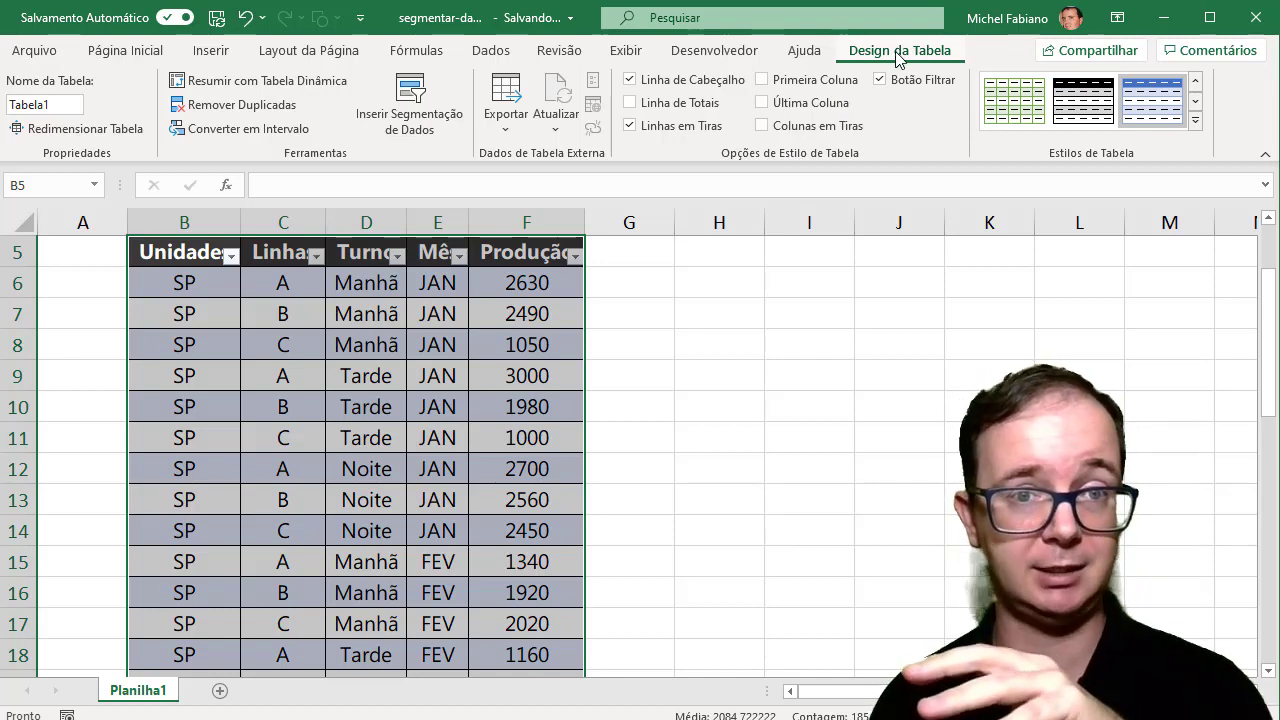
pyautogui.click(418, 116)
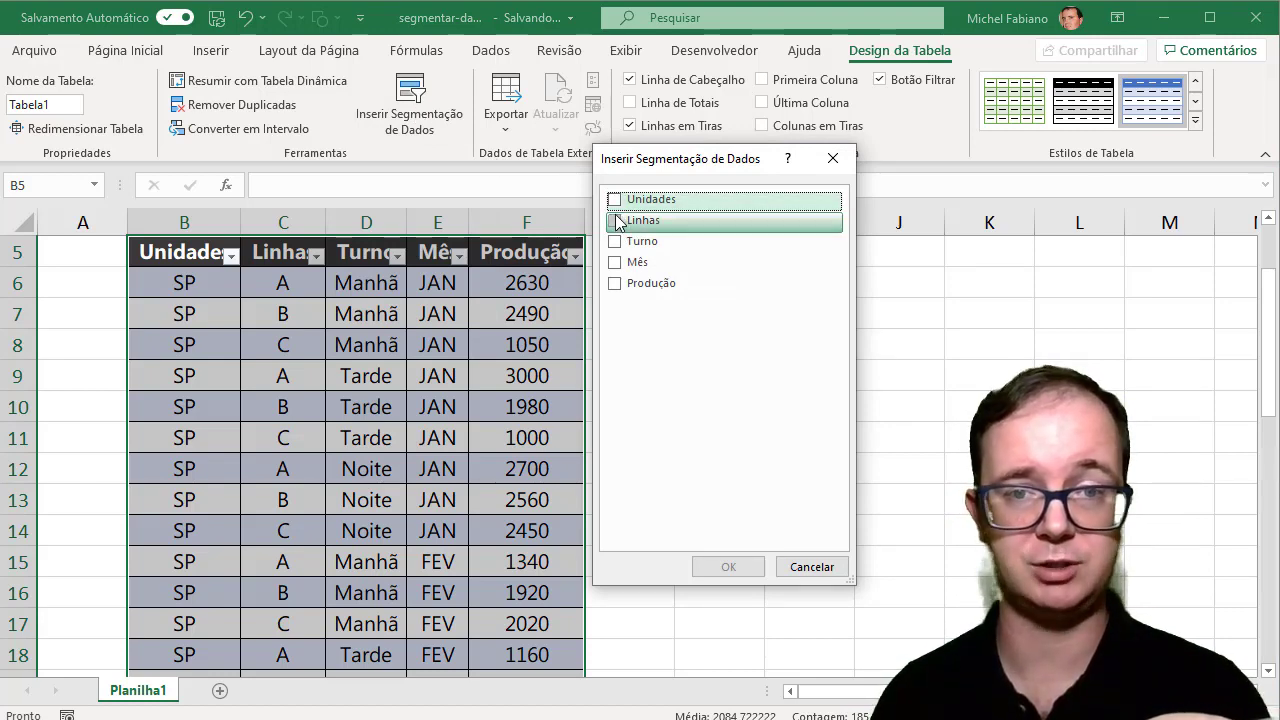
pyautogui.click(620, 205)
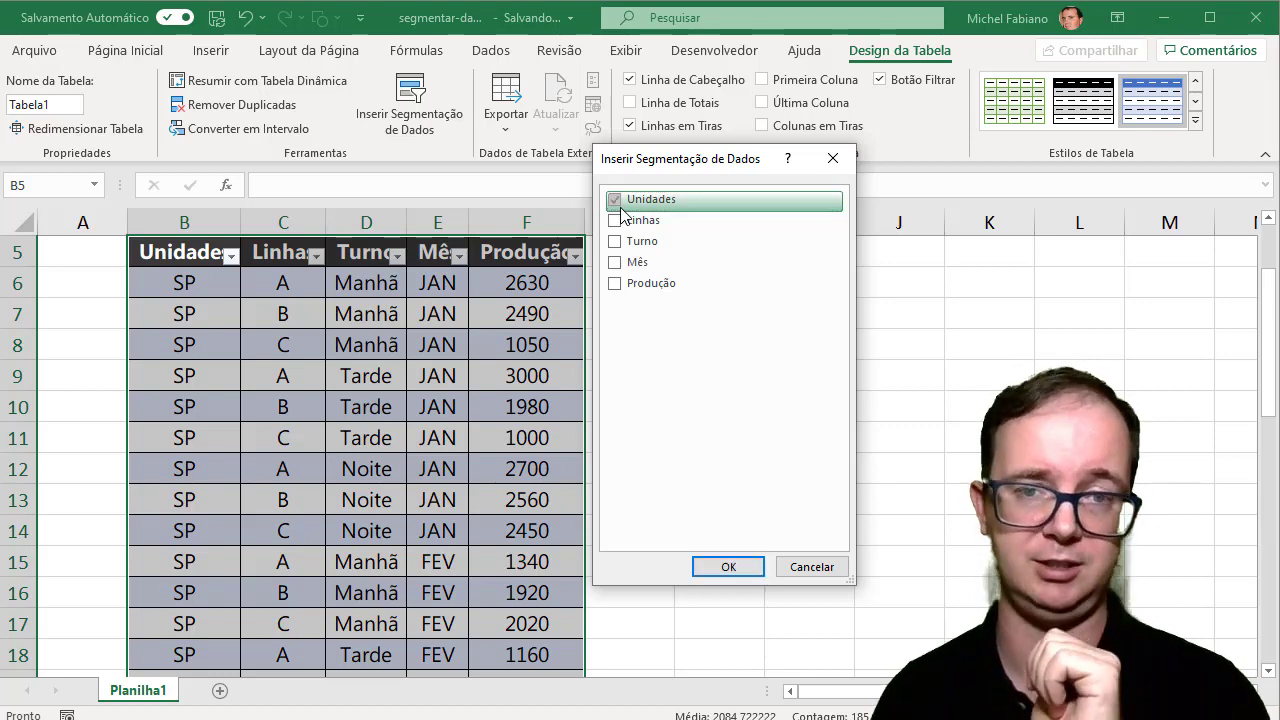
# Create the Unidades slicer, move it beside the title band, and filter the table to SP.
pyautogui.click(720, 563)
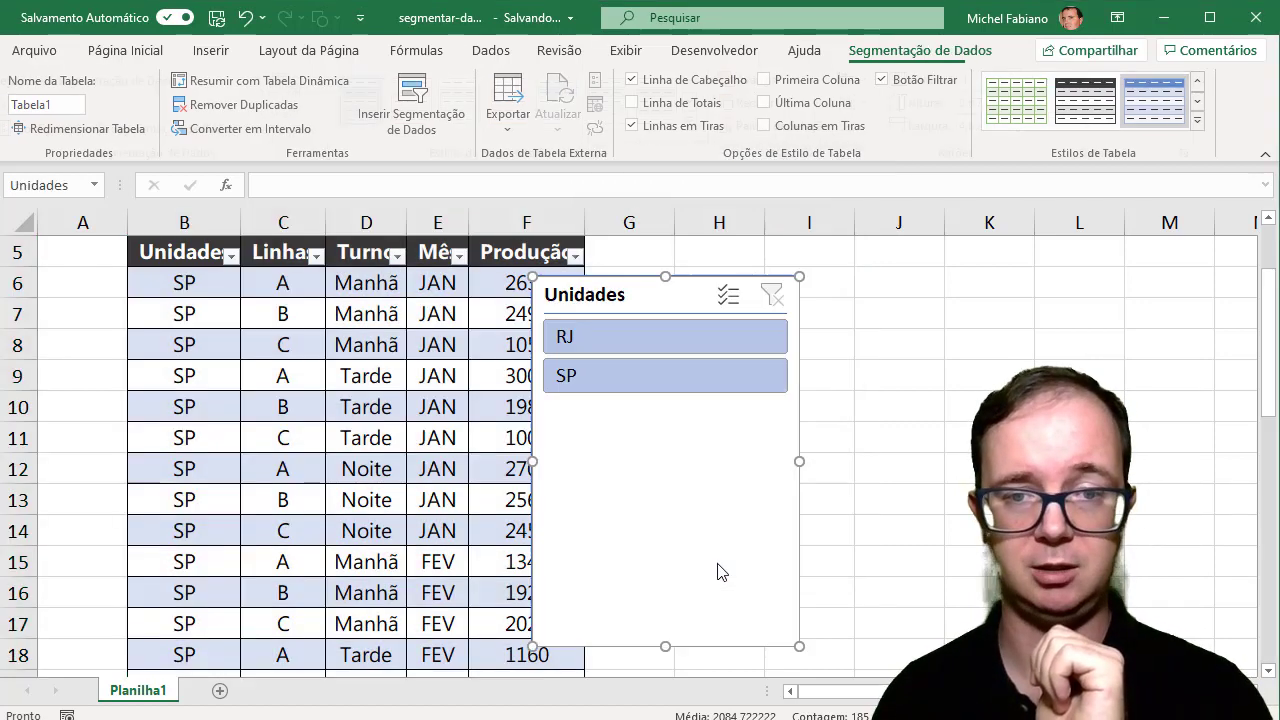
pyautogui.moveTo(670, 303); pyautogui.dragTo(801, 294)
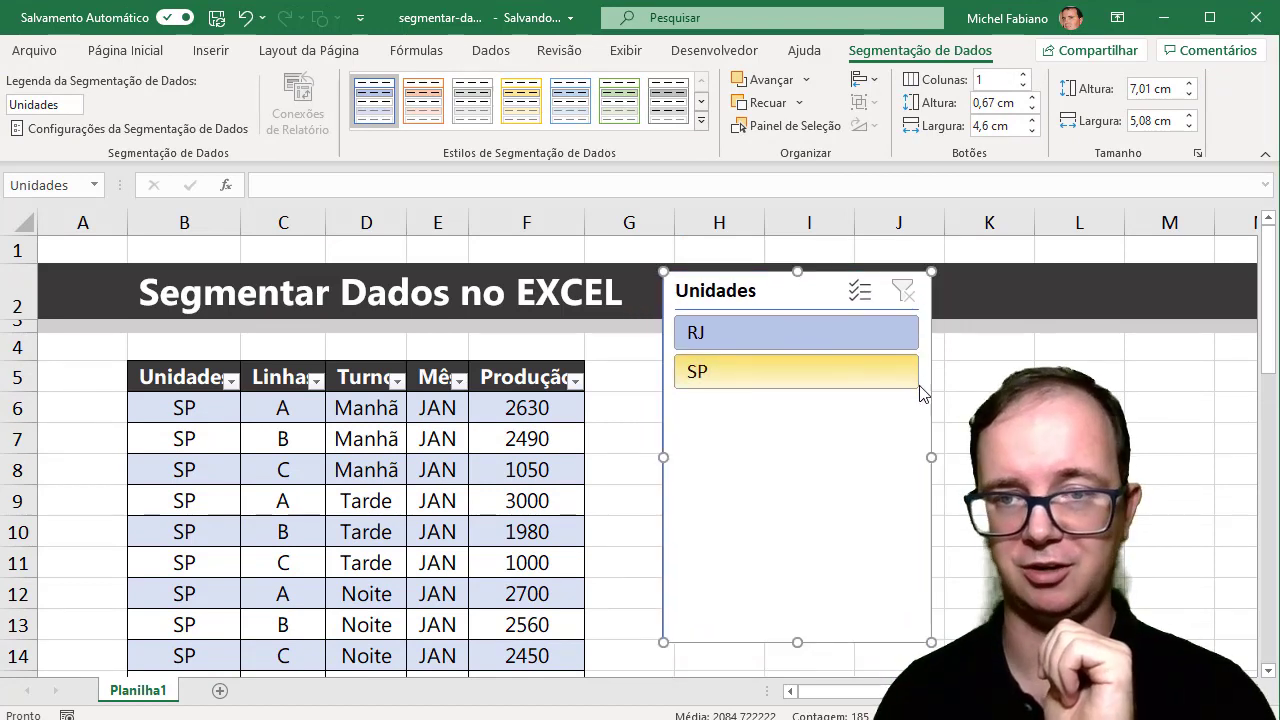
pyautogui.click(827, 339)
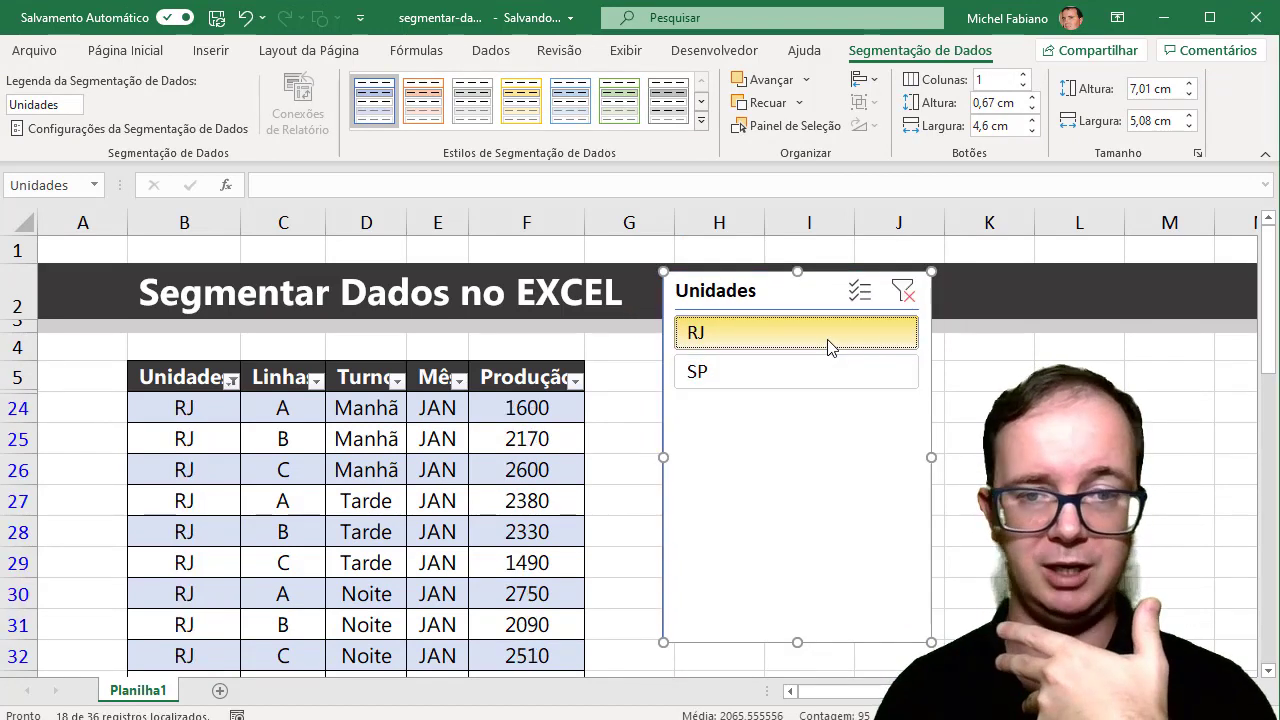
pyautogui.click(814, 363)
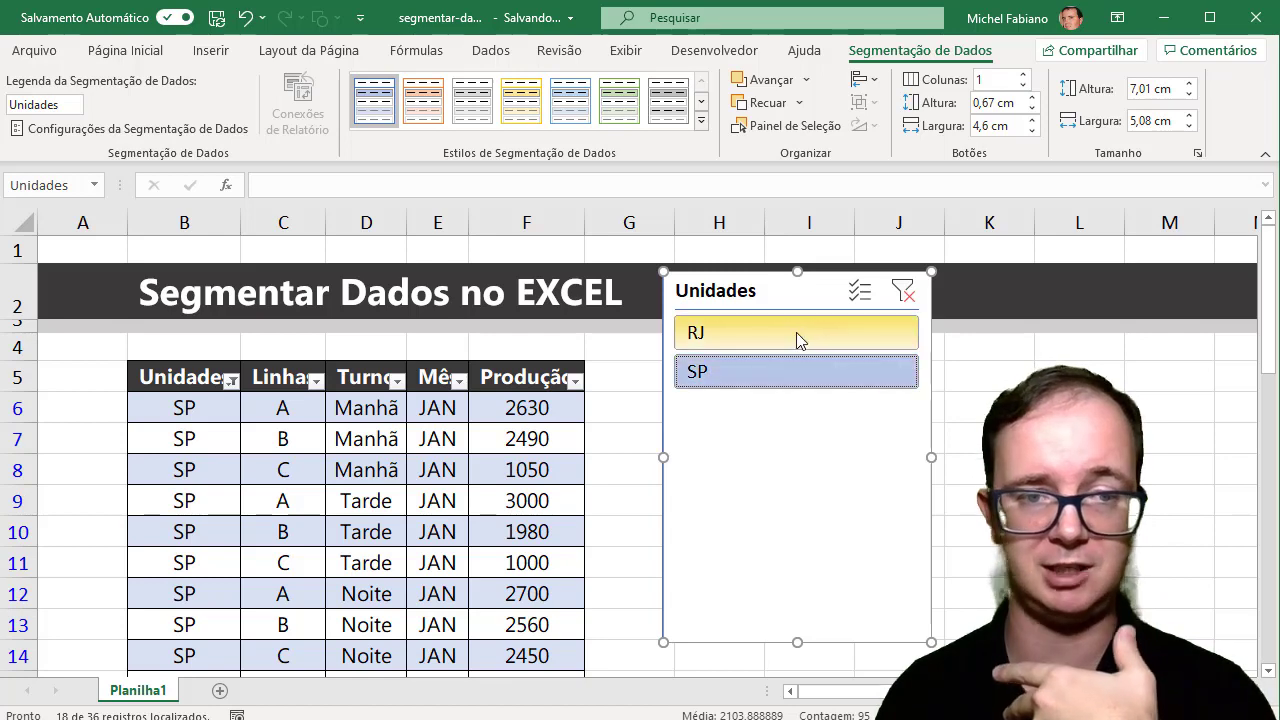
pyautogui.click(797, 338)
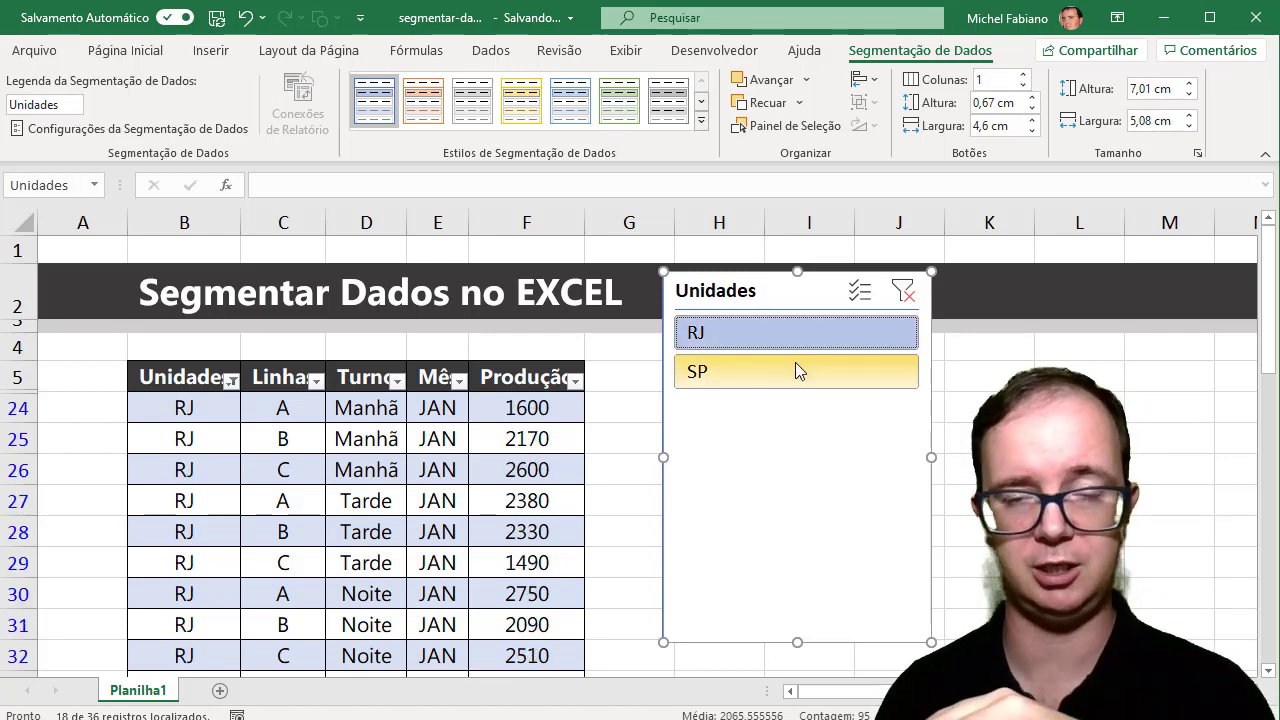
pyautogui.click(798, 370)
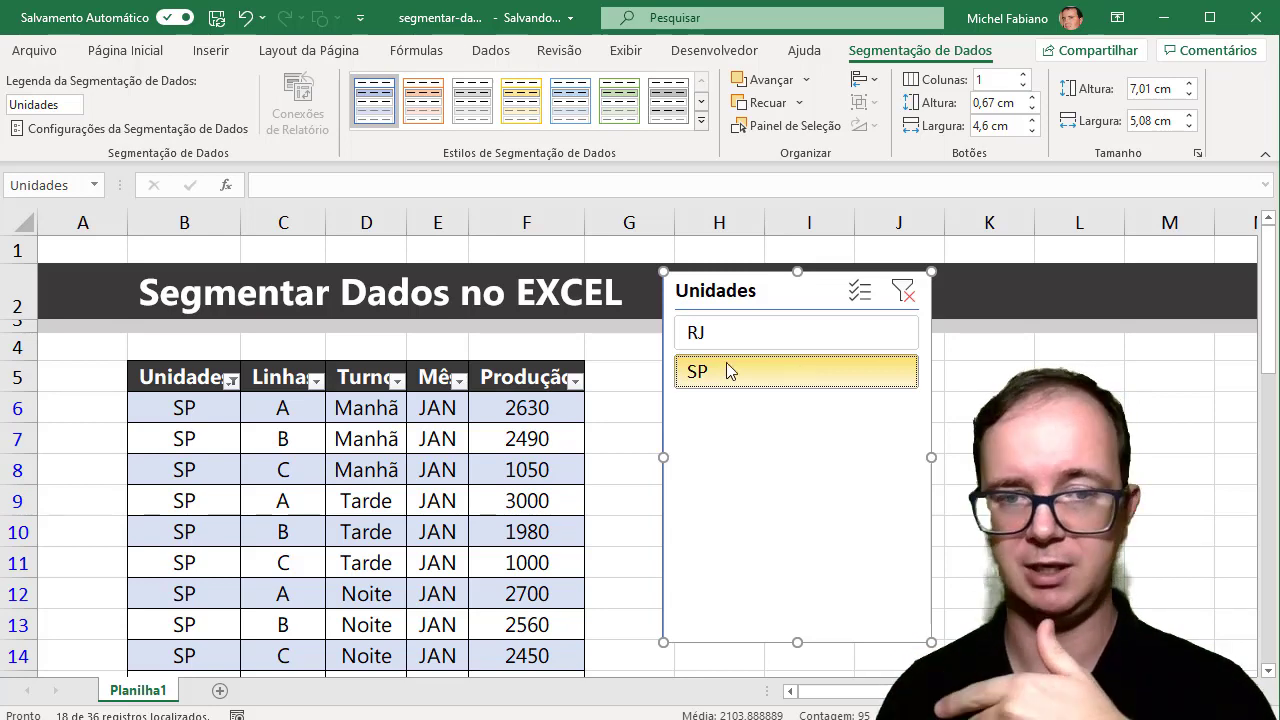
pyautogui.click(540, 377)
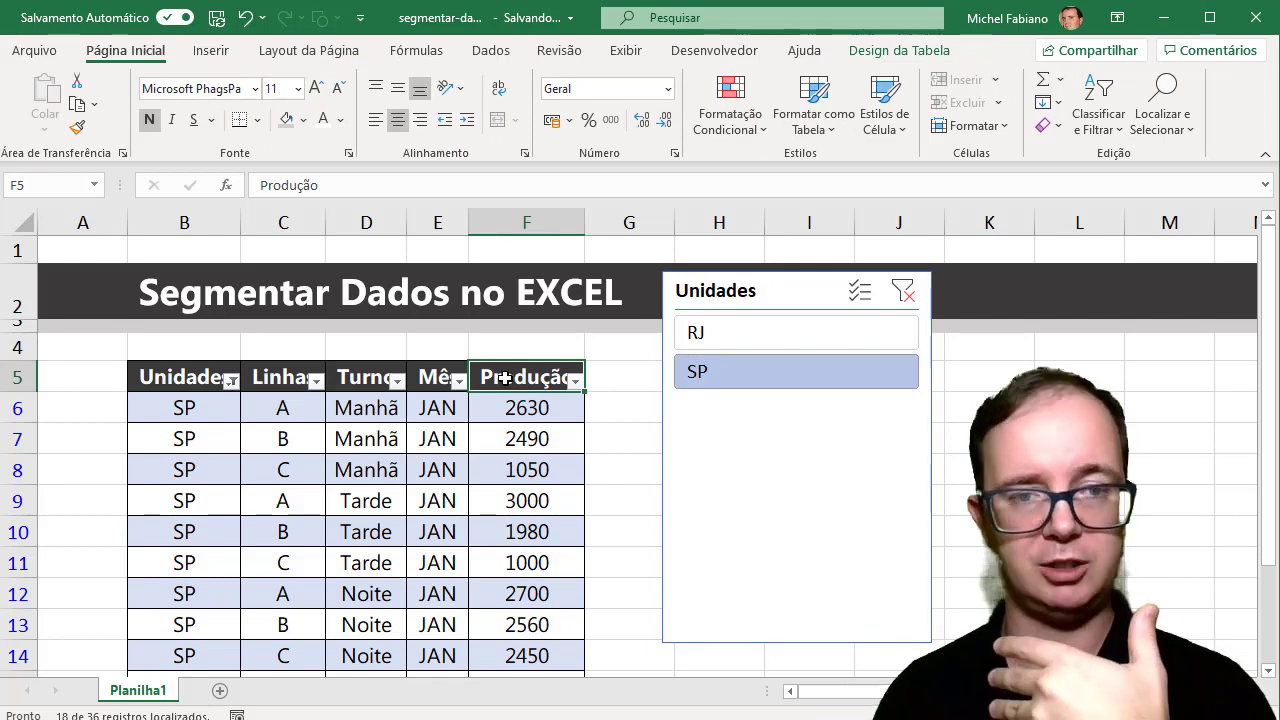
pyautogui.click(913, 55)
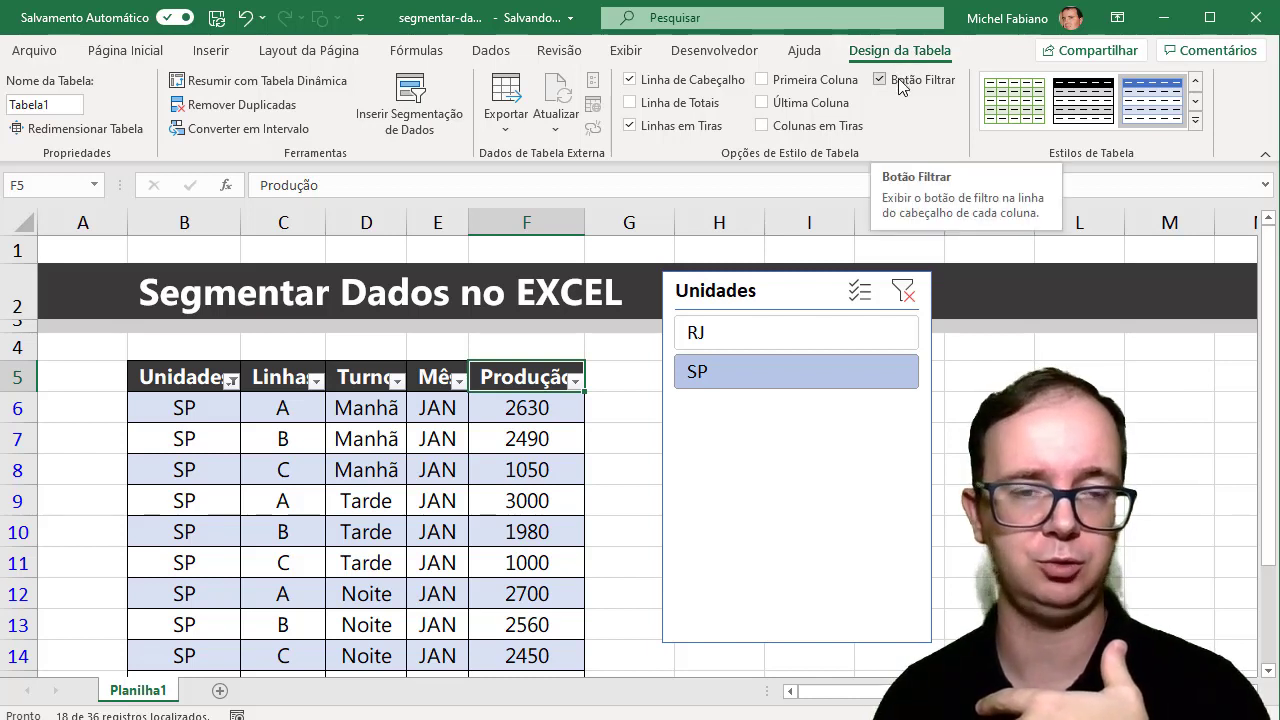
# Uncheck Botão Filtrar, then test the slicer with RJ and SP, ending on SP.
pyautogui.click(899, 87)
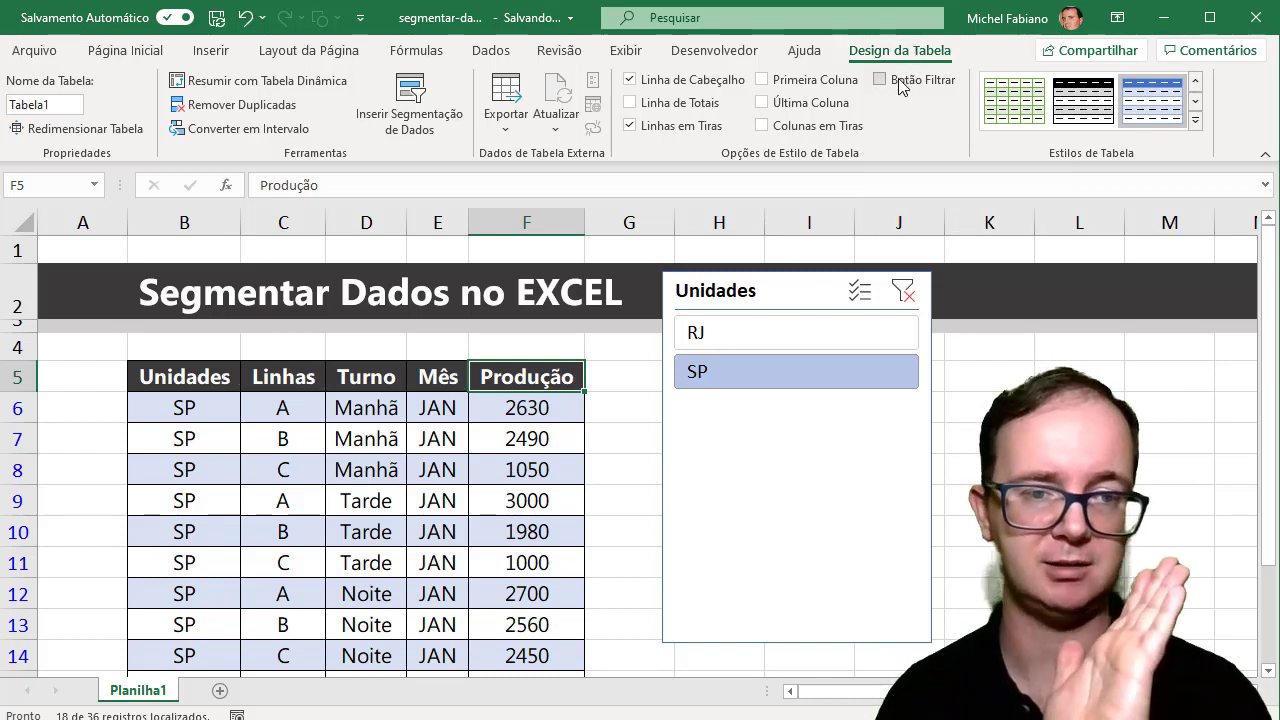
pyautogui.click(742, 332)
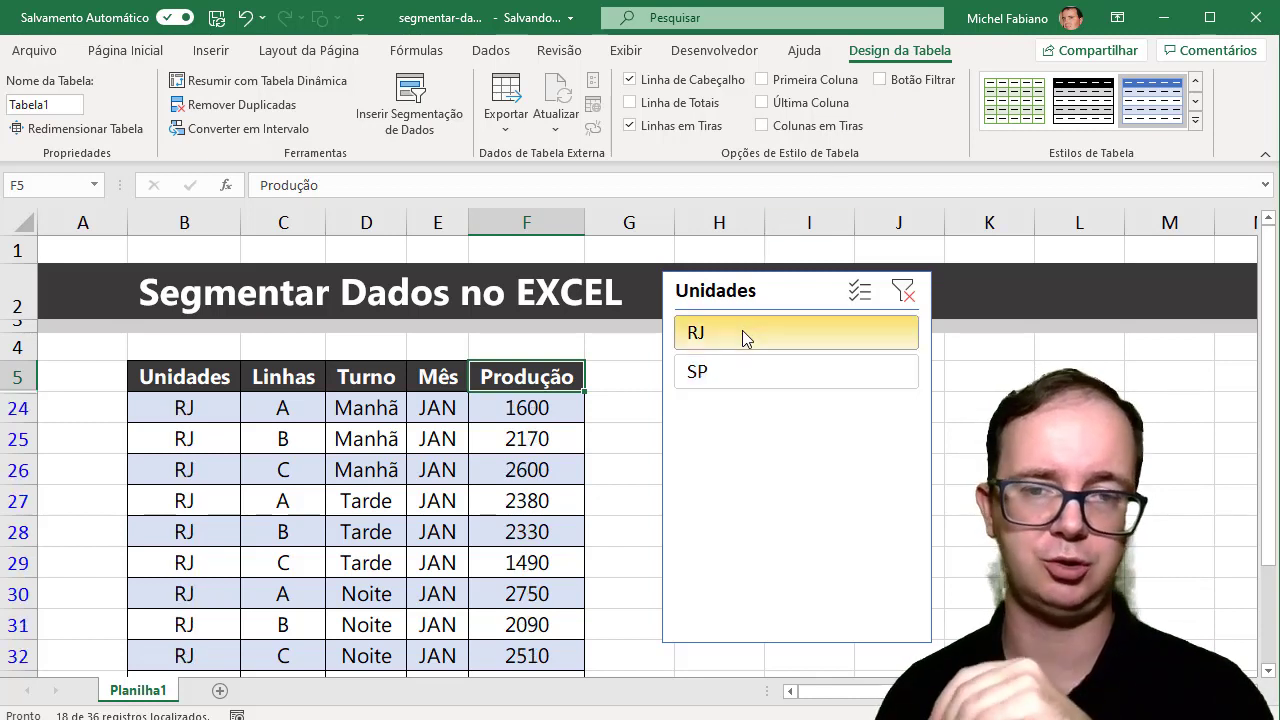
pyautogui.click(736, 370)
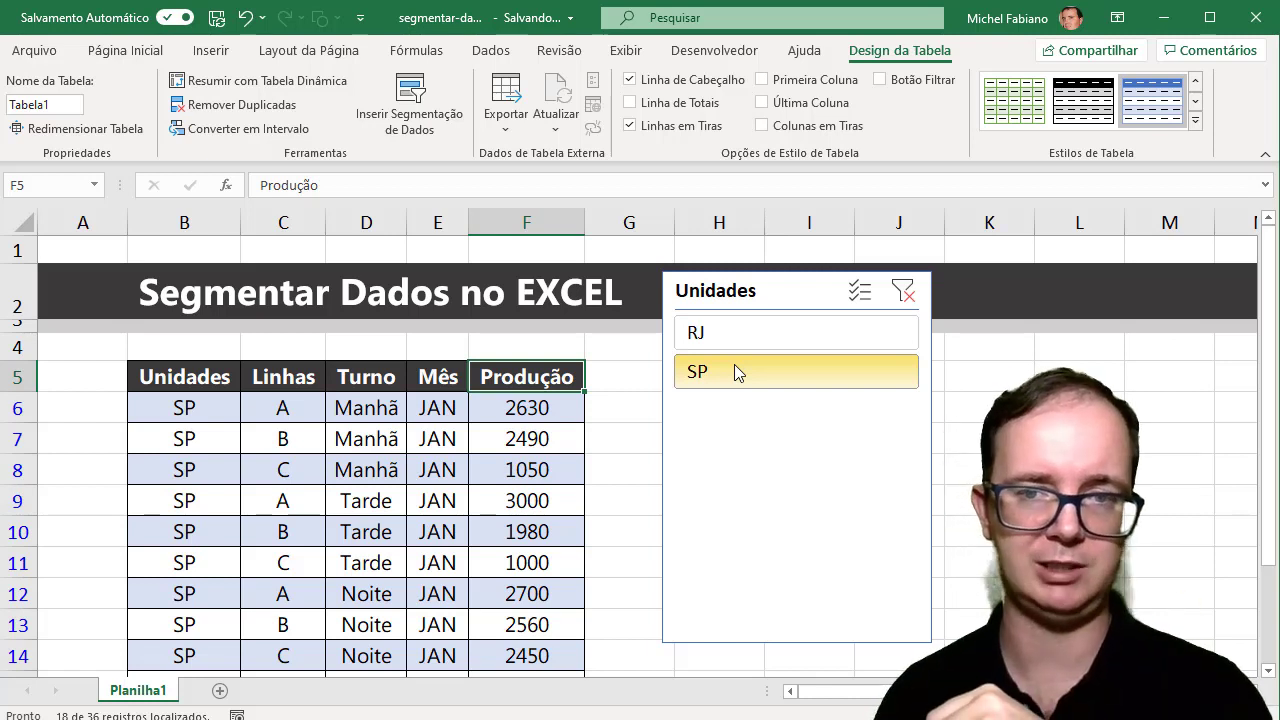
# Clear the Unidades slicer filter and scroll to check that RJ and SP rows both show.
pyautogui.click(904, 292)
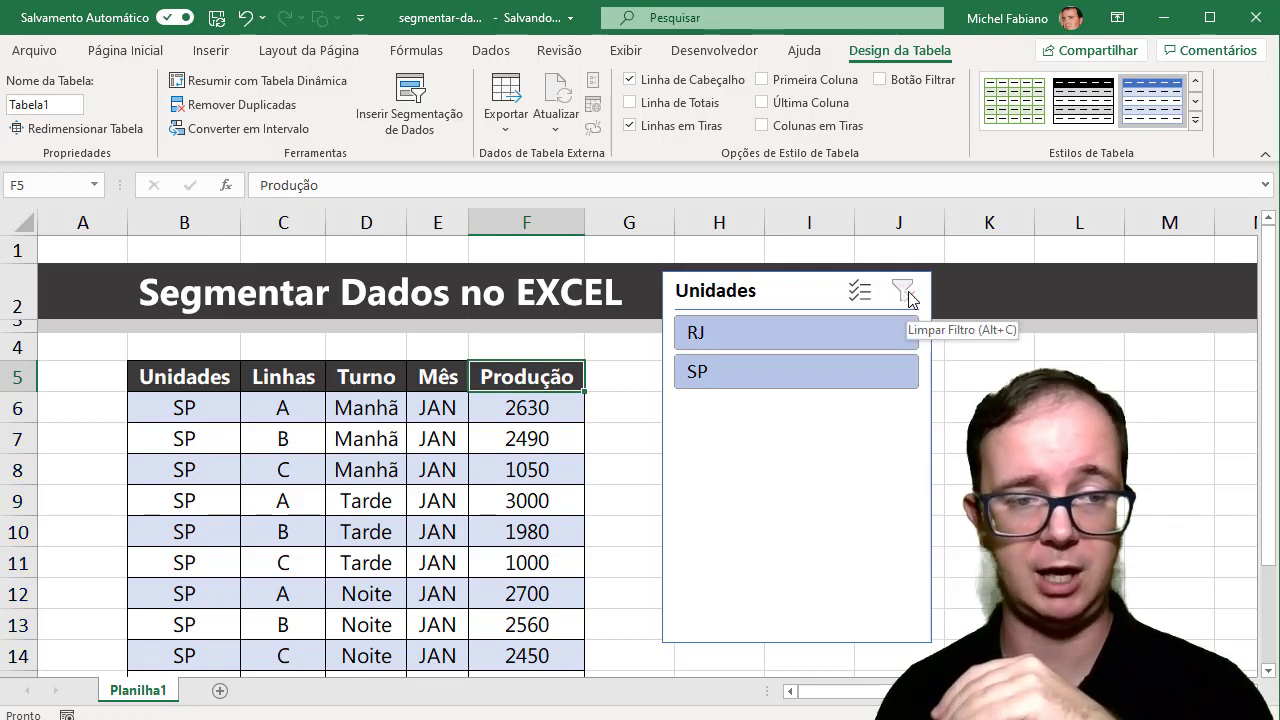
pyautogui.click(1267, 596)
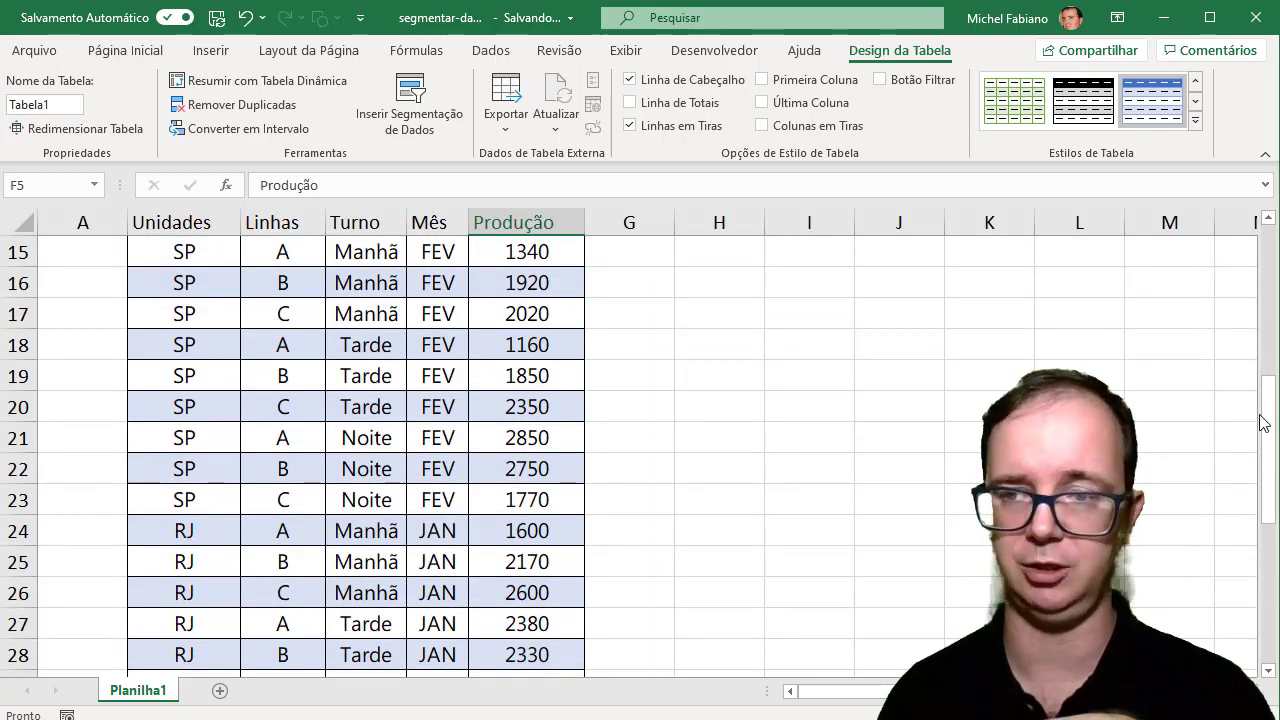
pyautogui.click(1268, 355)
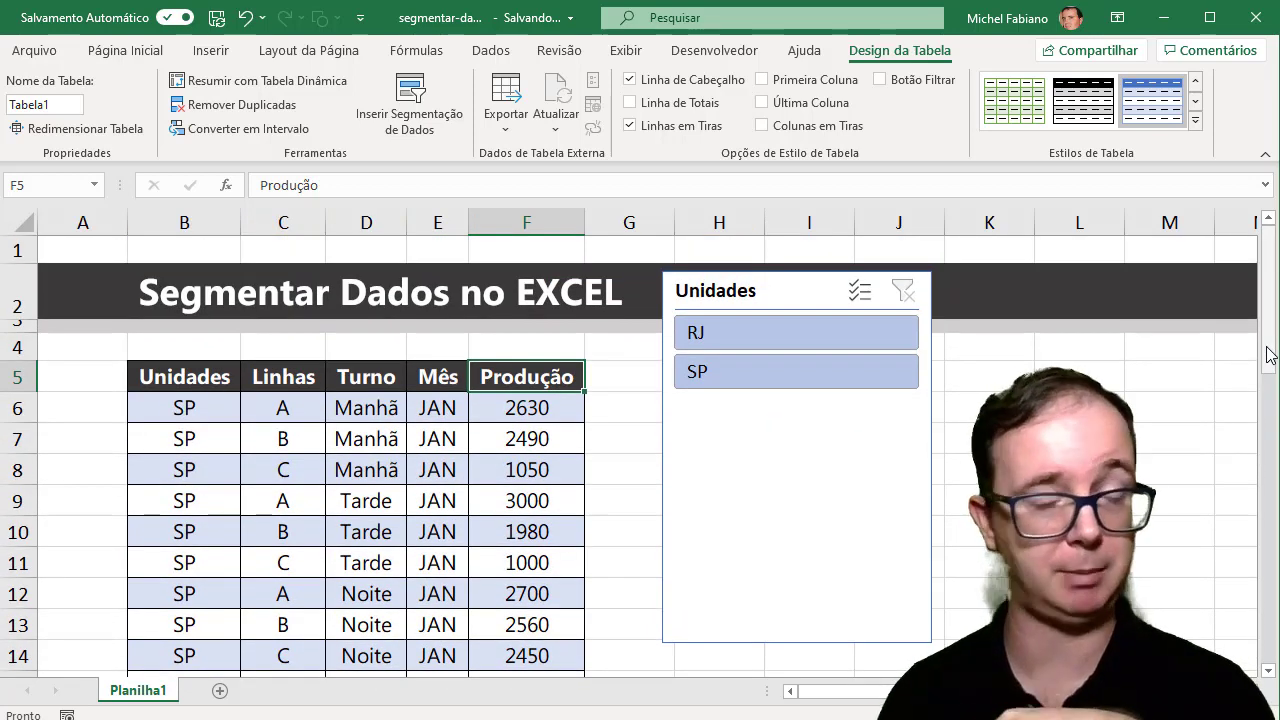
pyautogui.click(810, 291)
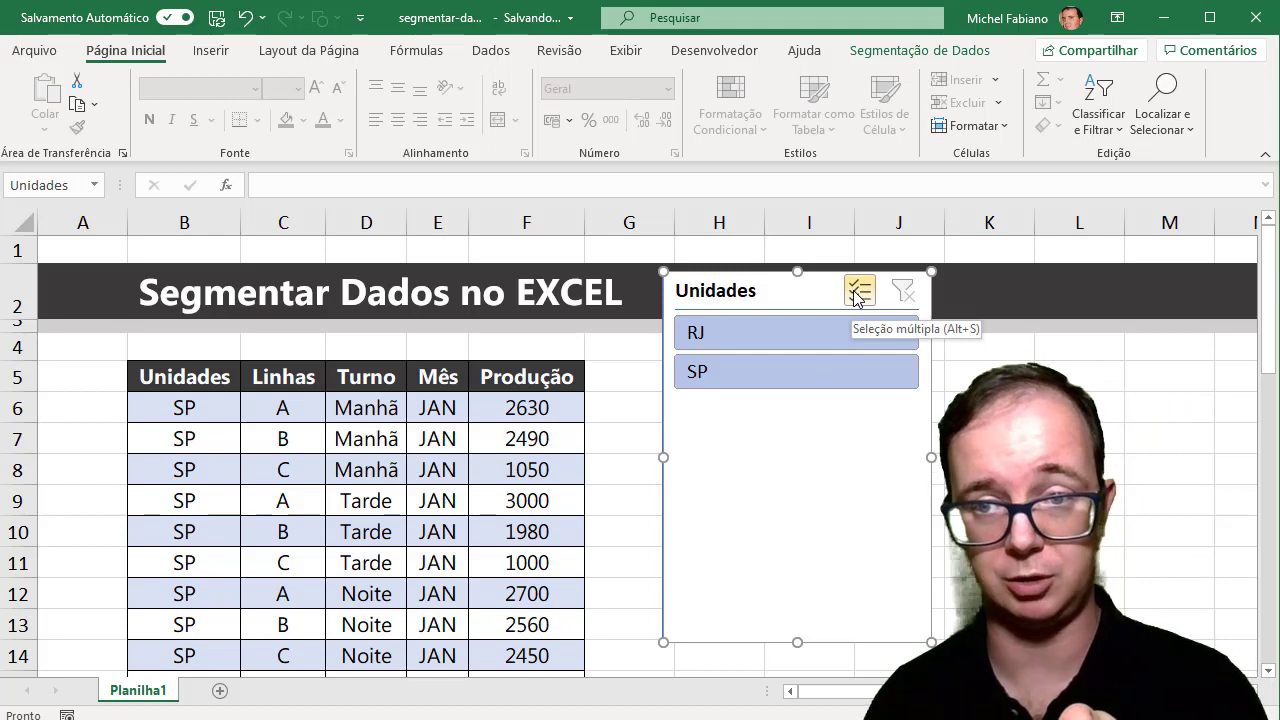
# Use Seleção Múltipla in the Unidades slicer to leave only RJ, 18 of 36 records.
pyautogui.click(856, 293)
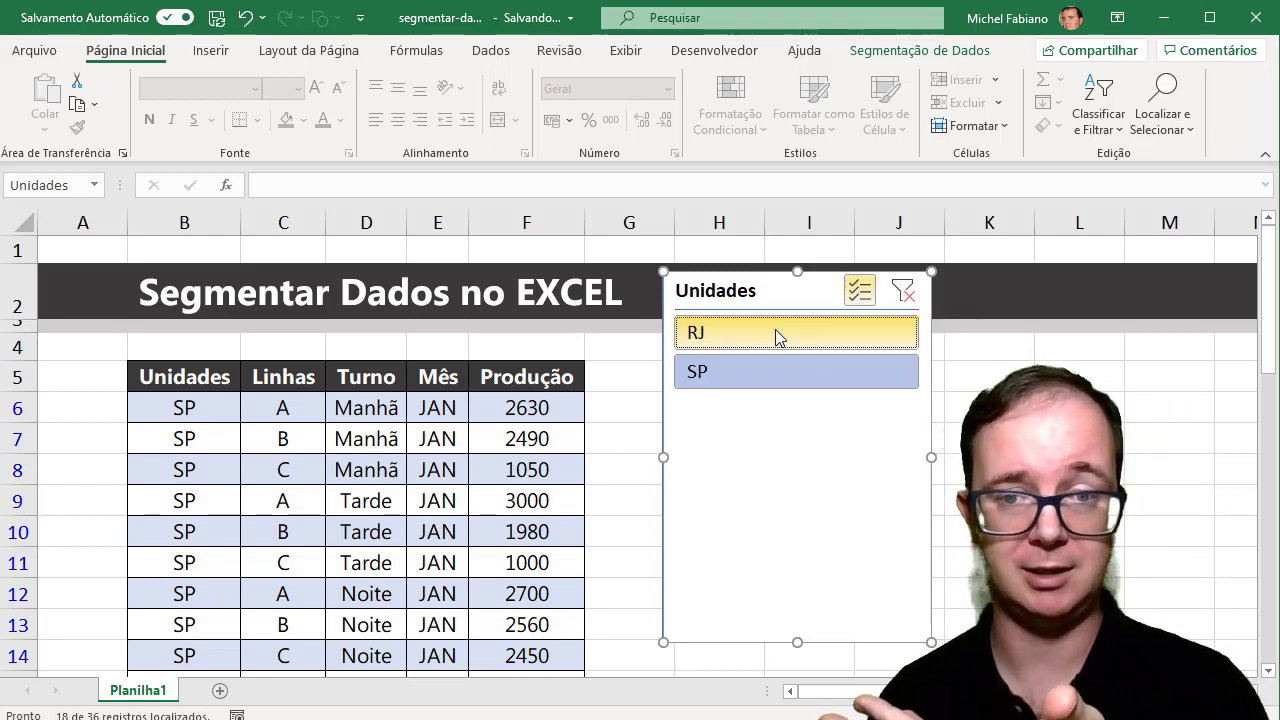
pyautogui.click(784, 368)
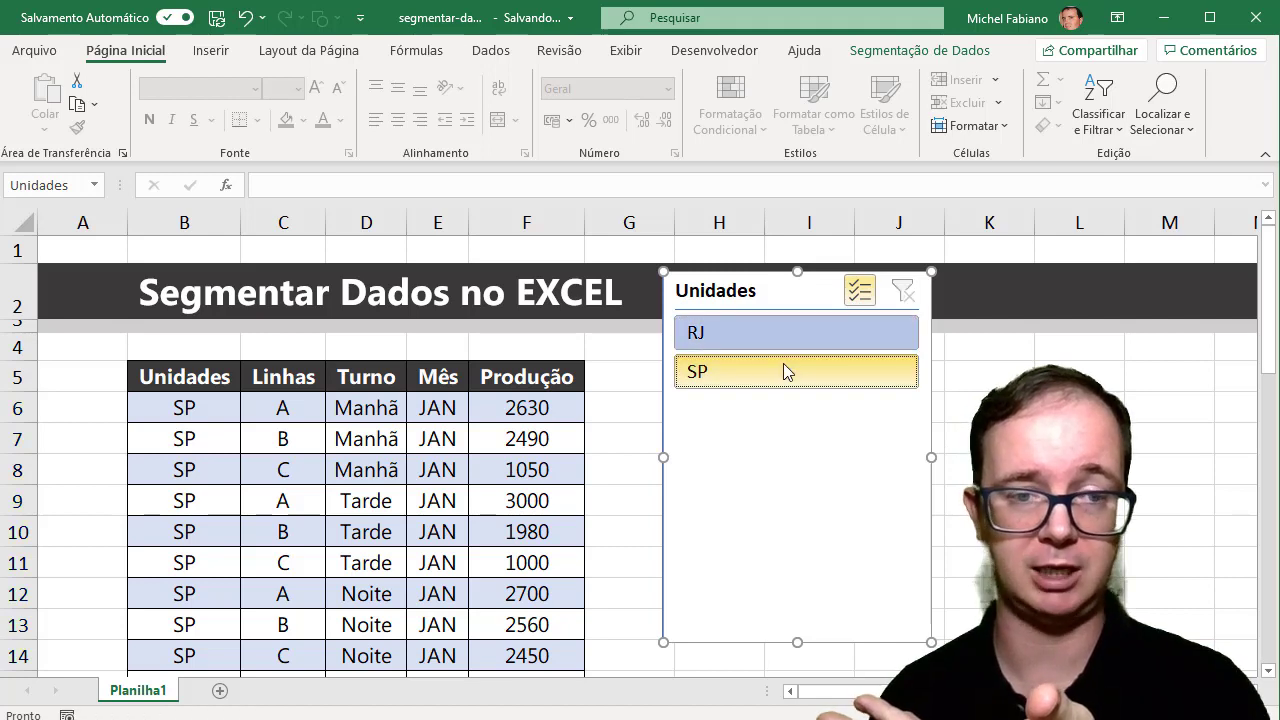
pyautogui.click(772, 382)
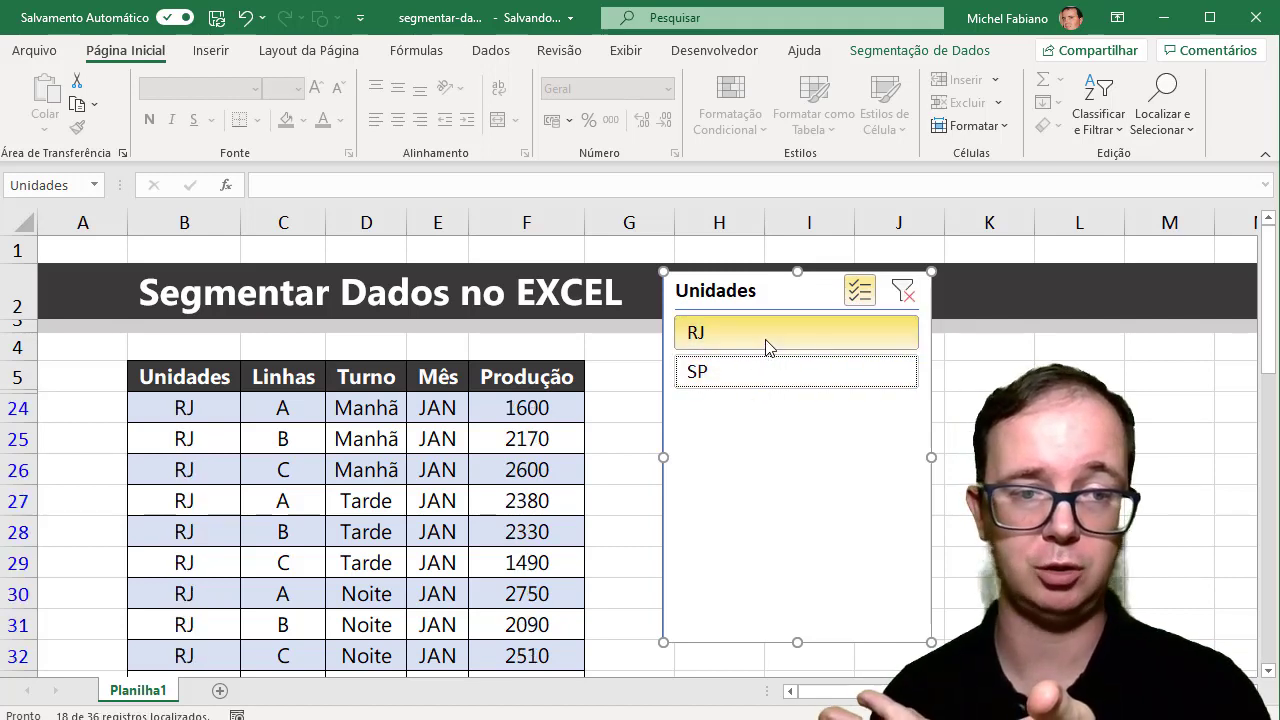
pyautogui.click(768, 340)
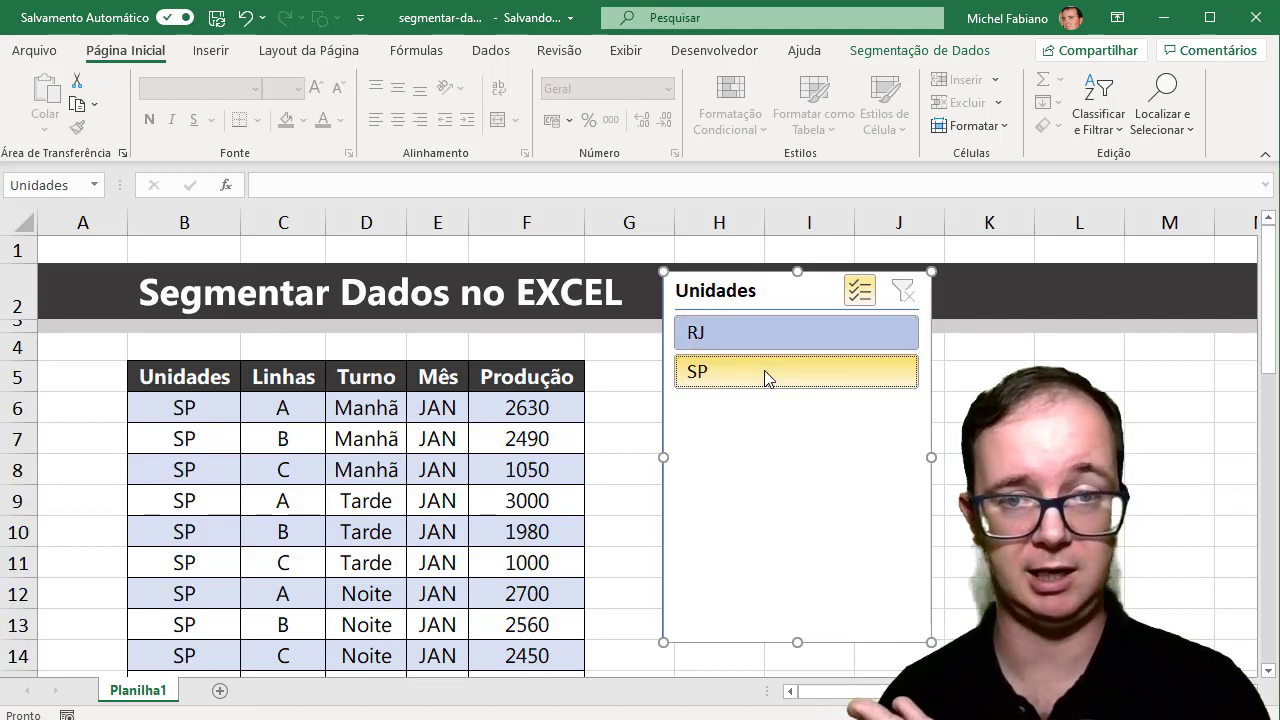
pyautogui.click(765, 374)
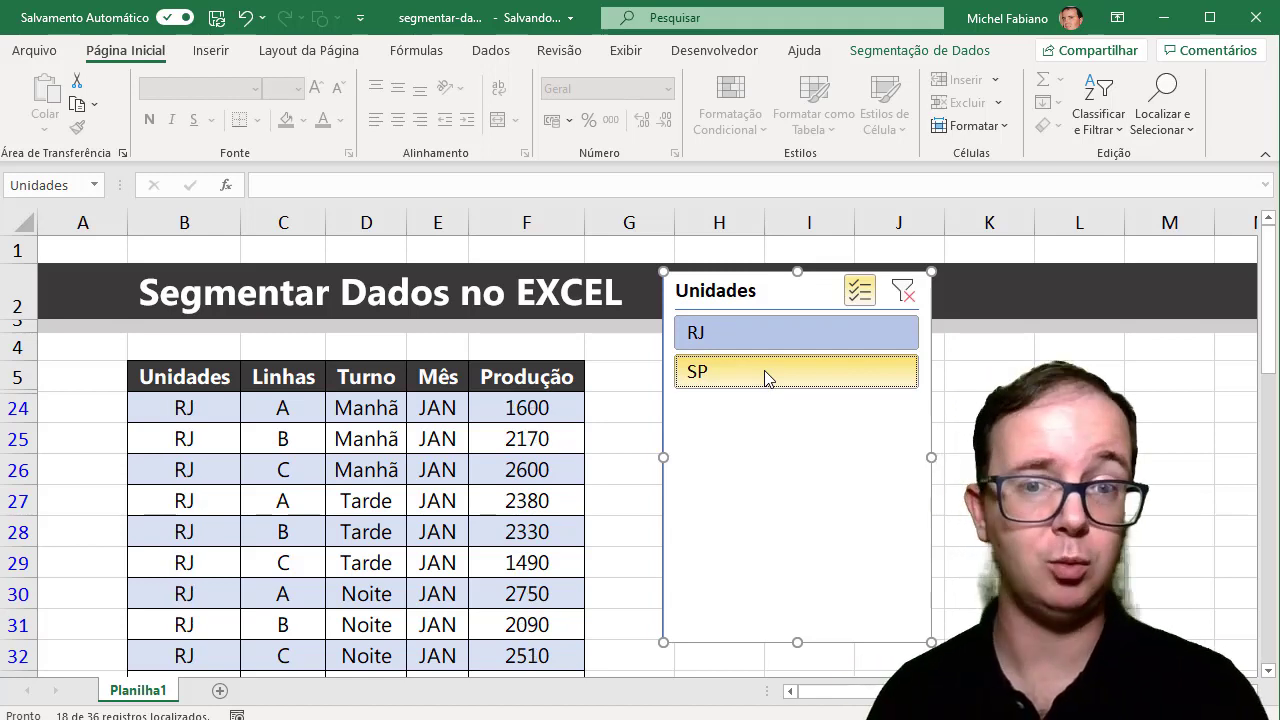
pyautogui.click(858, 292)
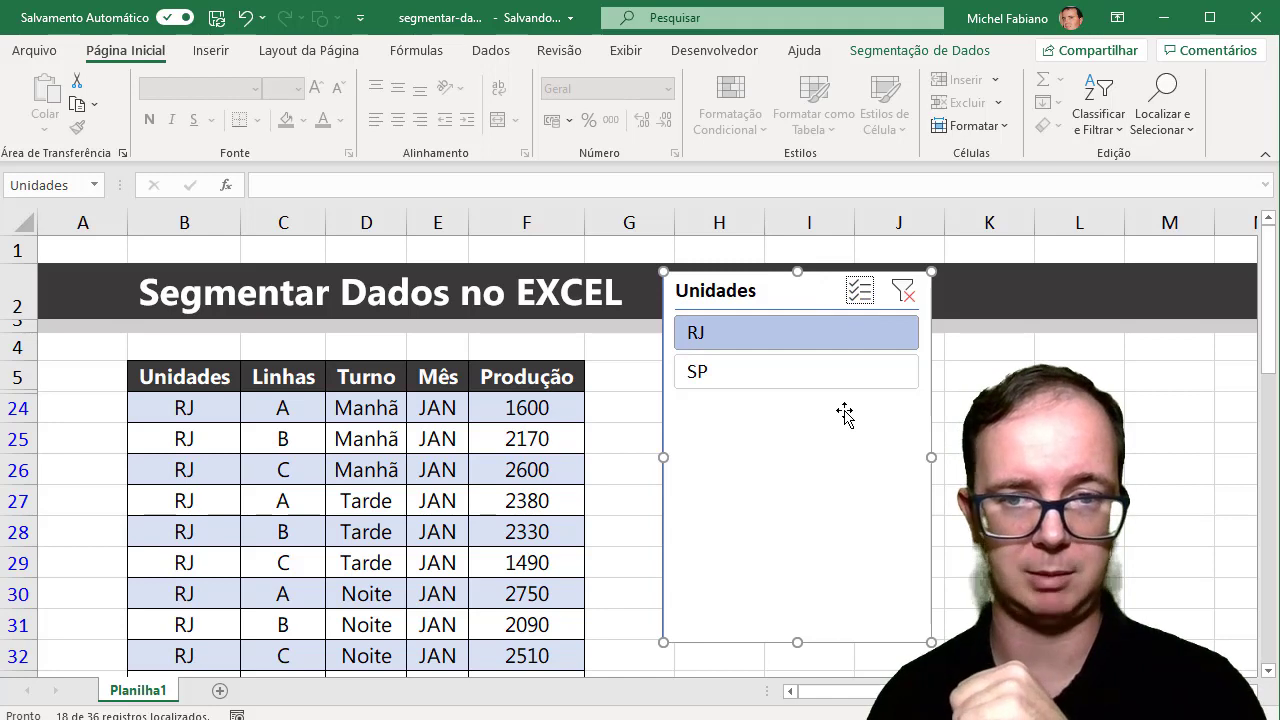
pyautogui.click(834, 371)
pyautogui.click(823, 338)
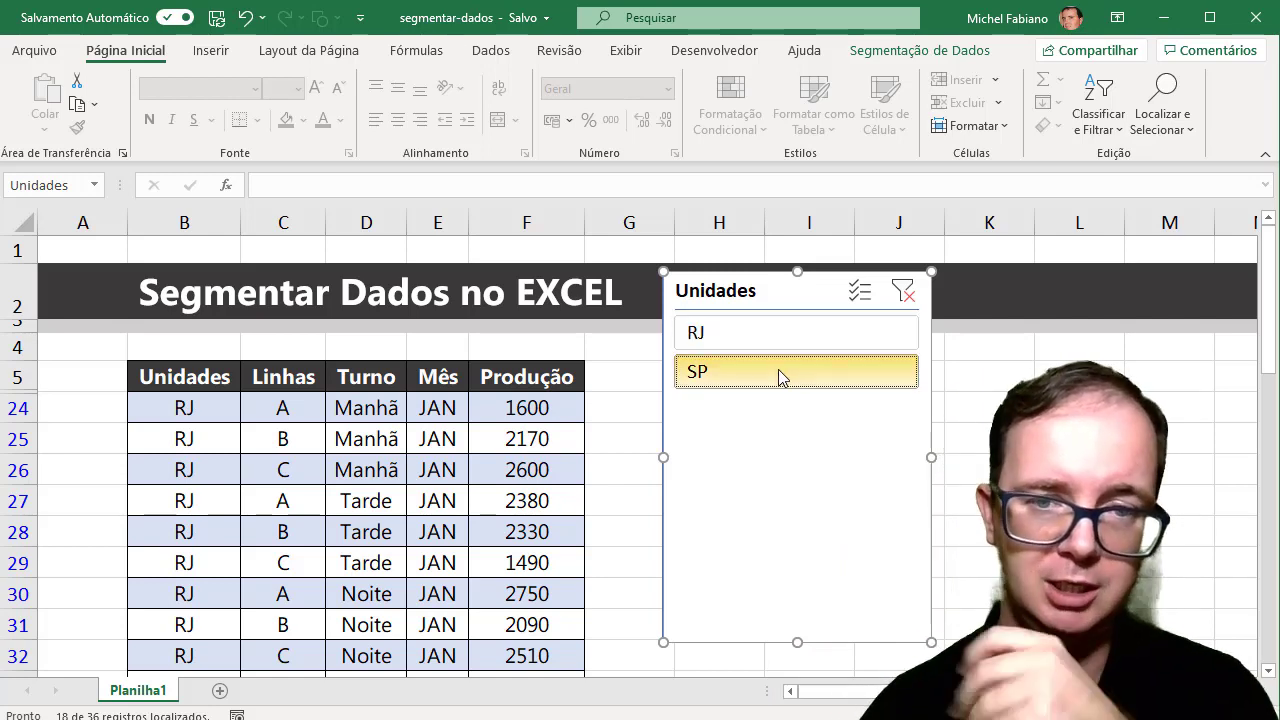
pyautogui.click(779, 369)
pyautogui.click(783, 336)
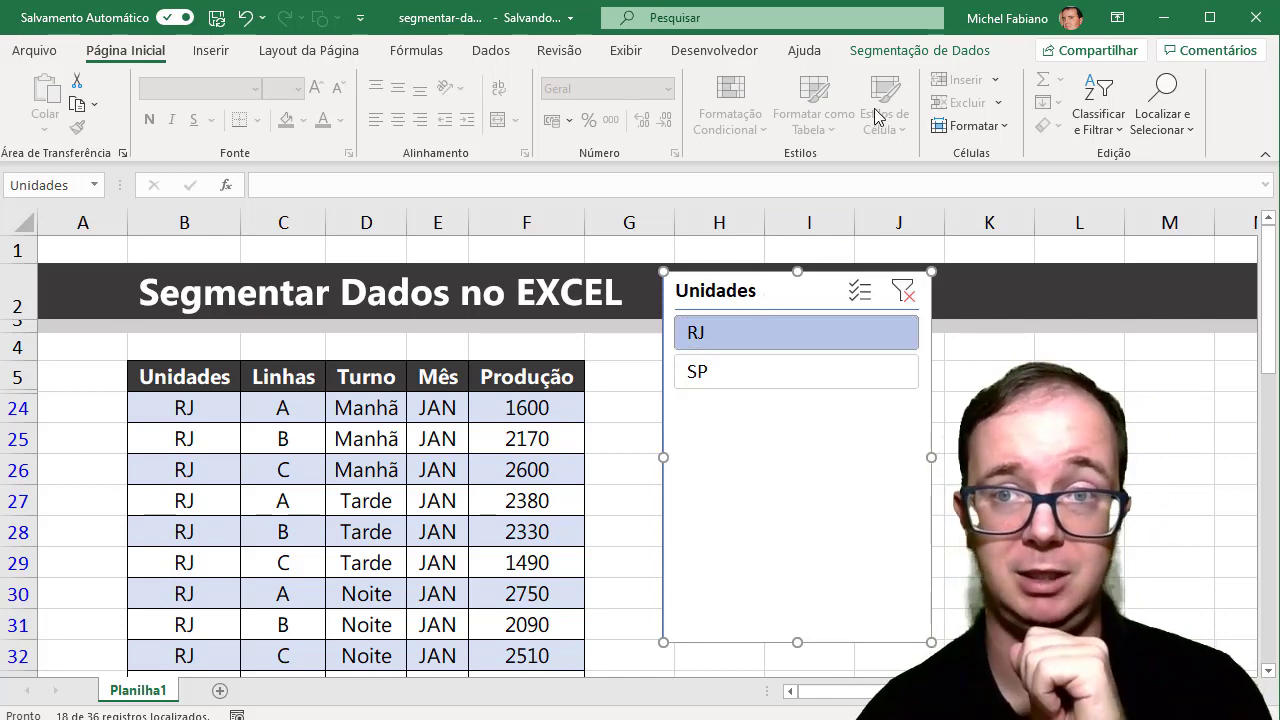
# Select the Produção value 1600 in F24 and view the slicer and table design options.
pyautogui.click(902, 52)
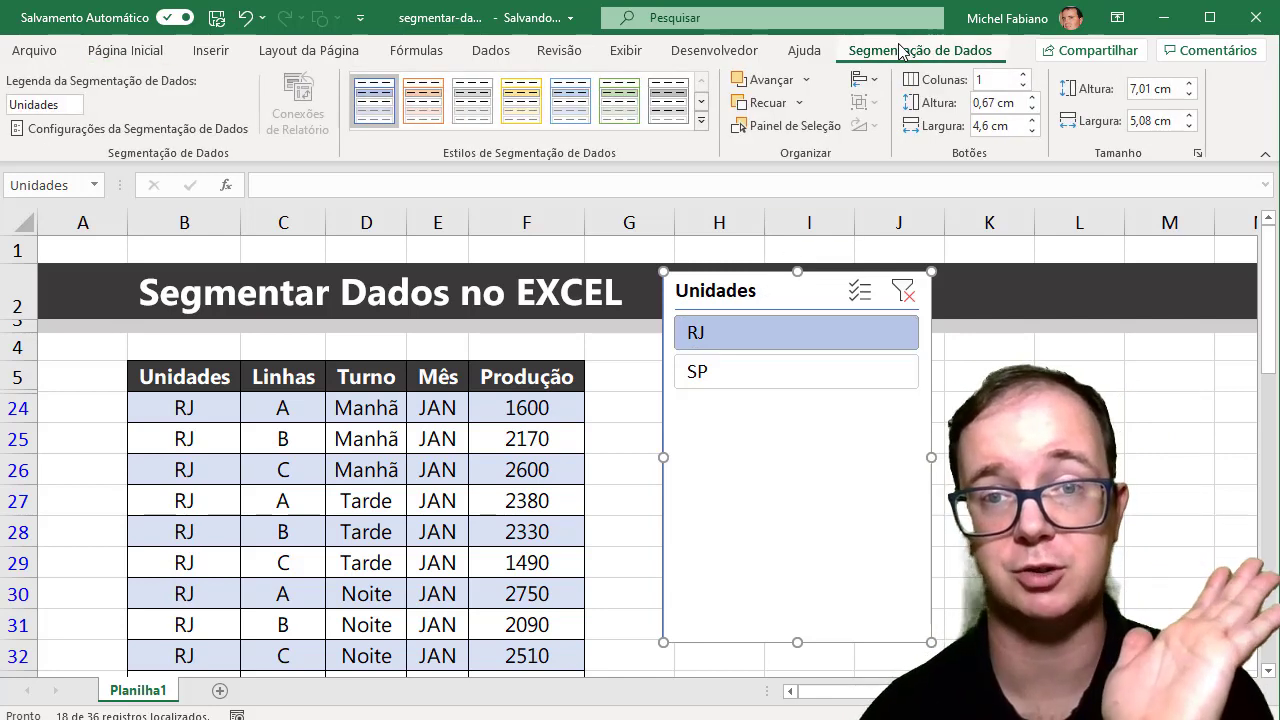
pyautogui.click(498, 389)
pyautogui.click(484, 400)
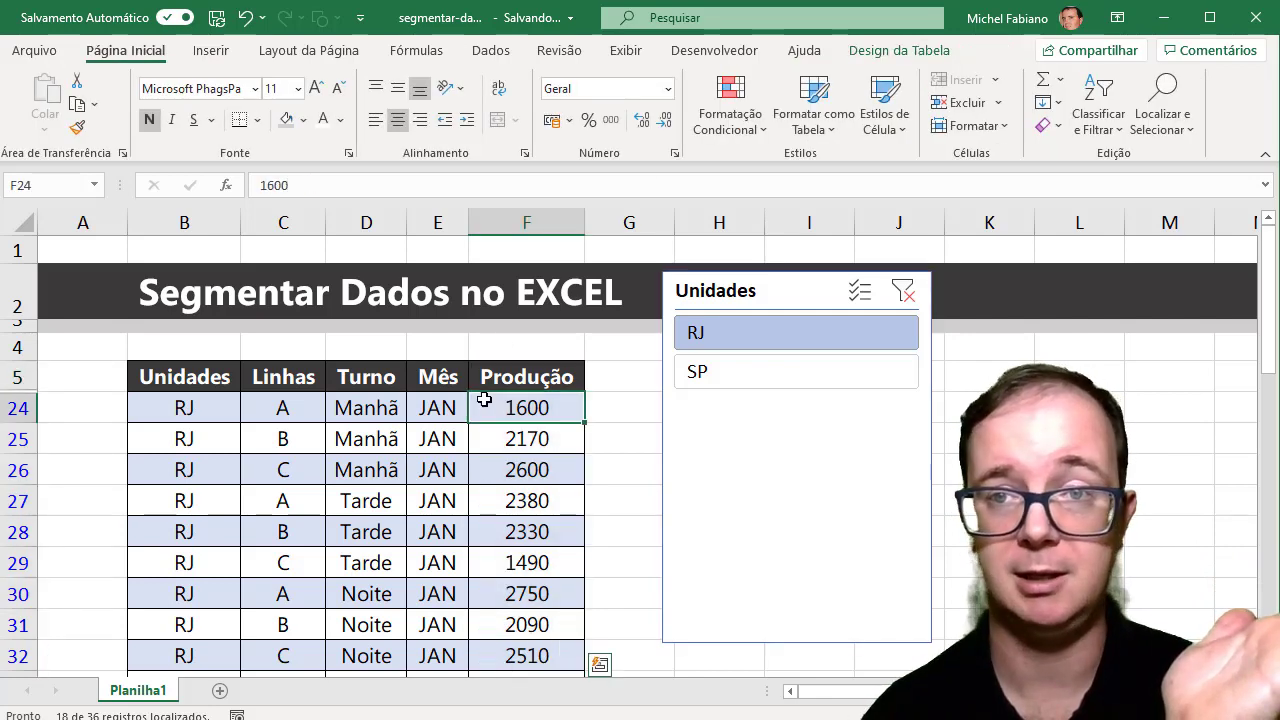
pyautogui.click(884, 48)
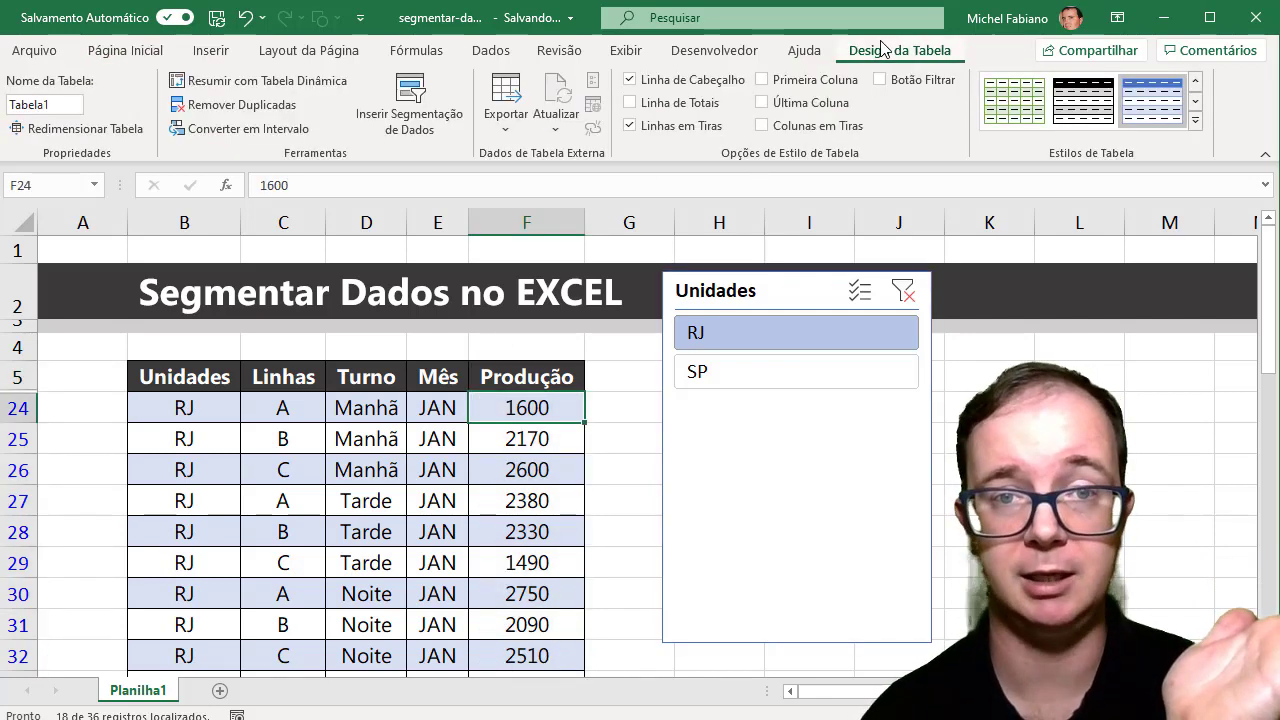
# Remove the Unidades slicer from the sheet with Remover "Unidades".
pyautogui.click(736, 291)
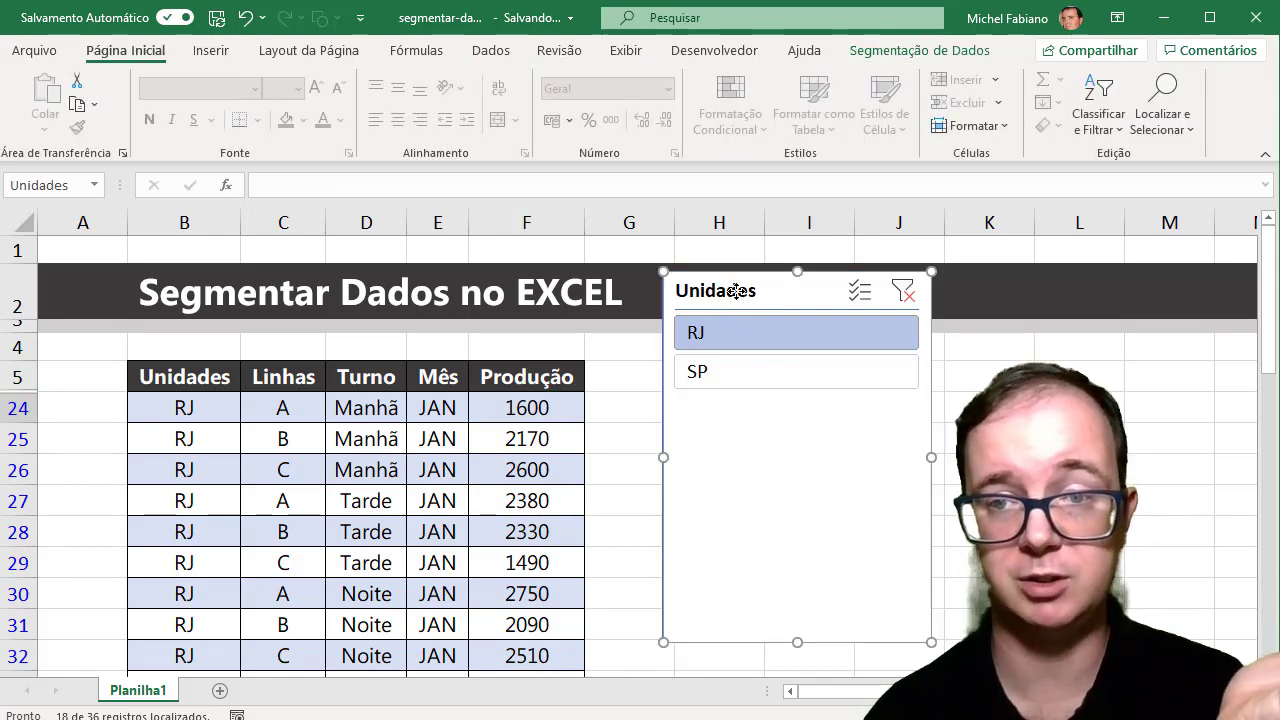
pyautogui.moveTo(743, 291); pyautogui.dragTo(742, 295)
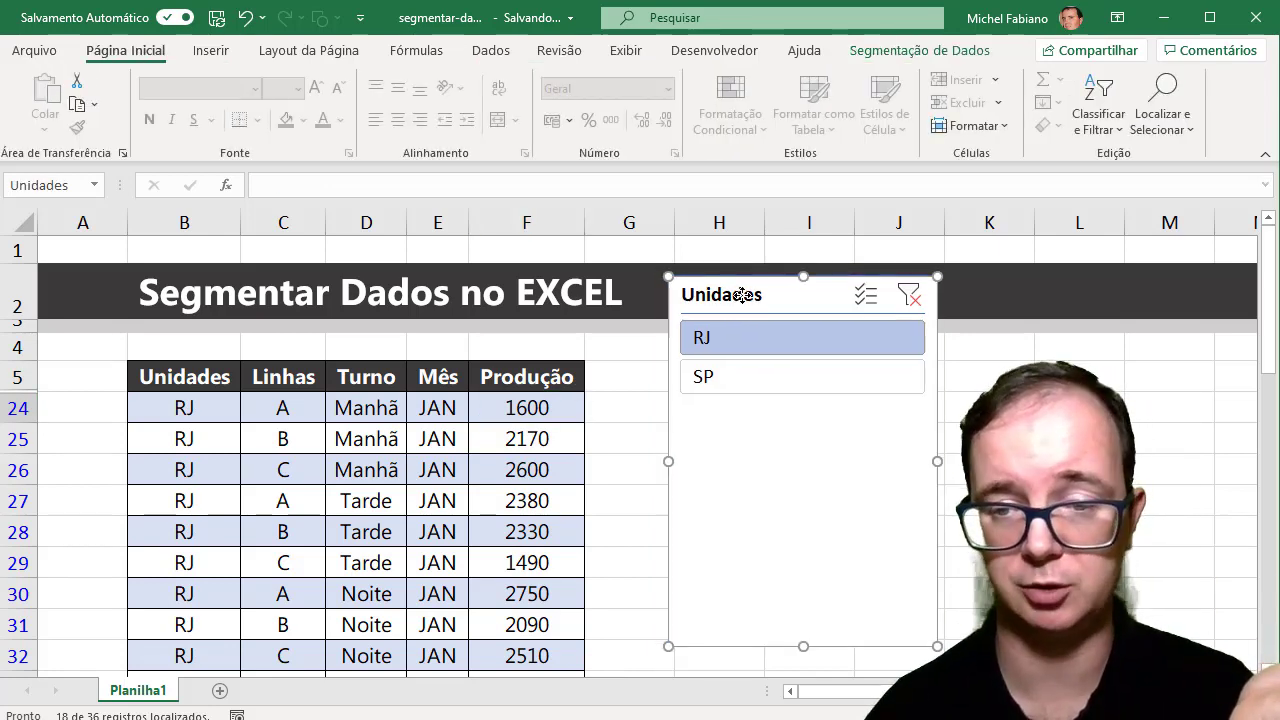
pyautogui.rightClick(742, 295)
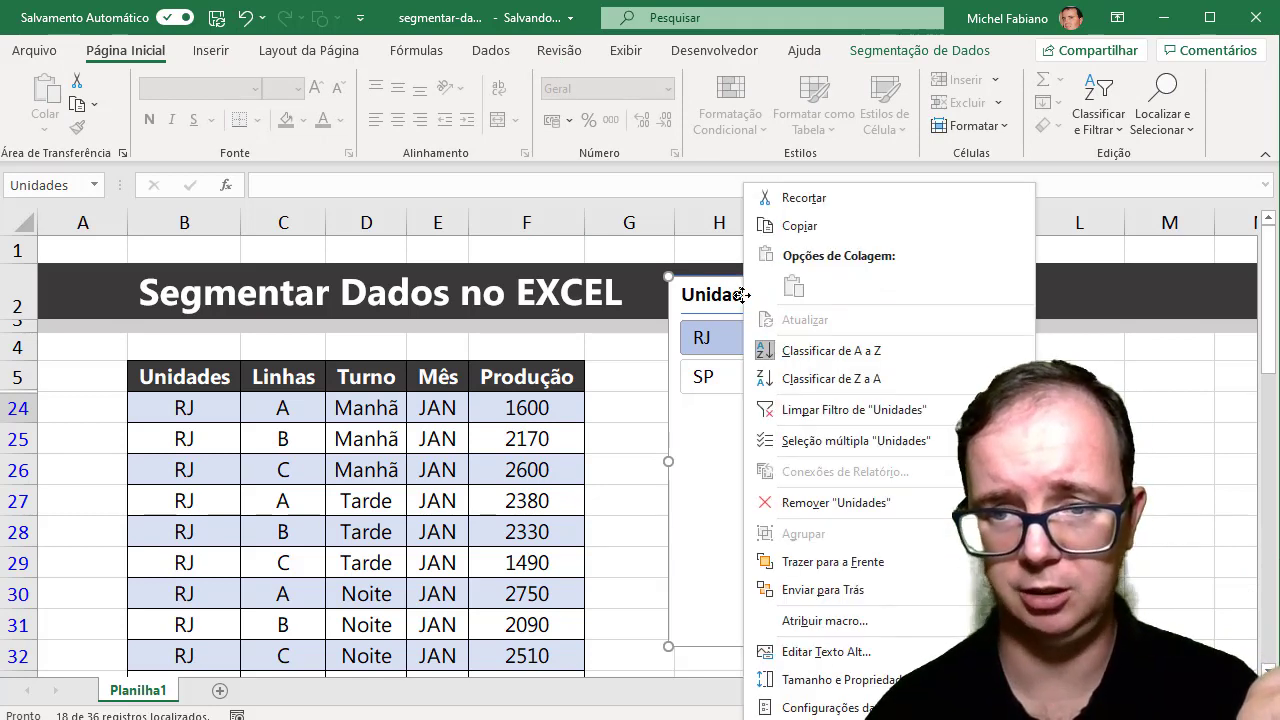
pyautogui.click(803, 508)
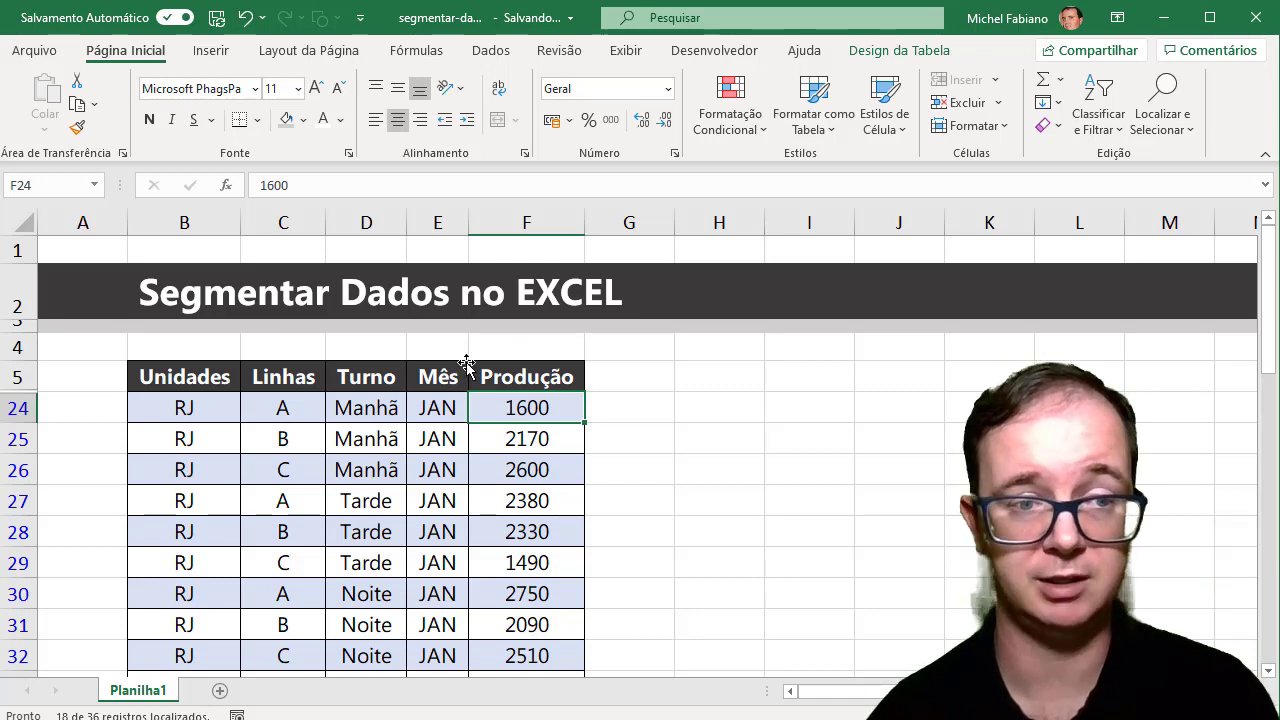
# Insert a Linhas slicer for Tabela1 from Design da Tabela.
pyautogui.click(905, 52)
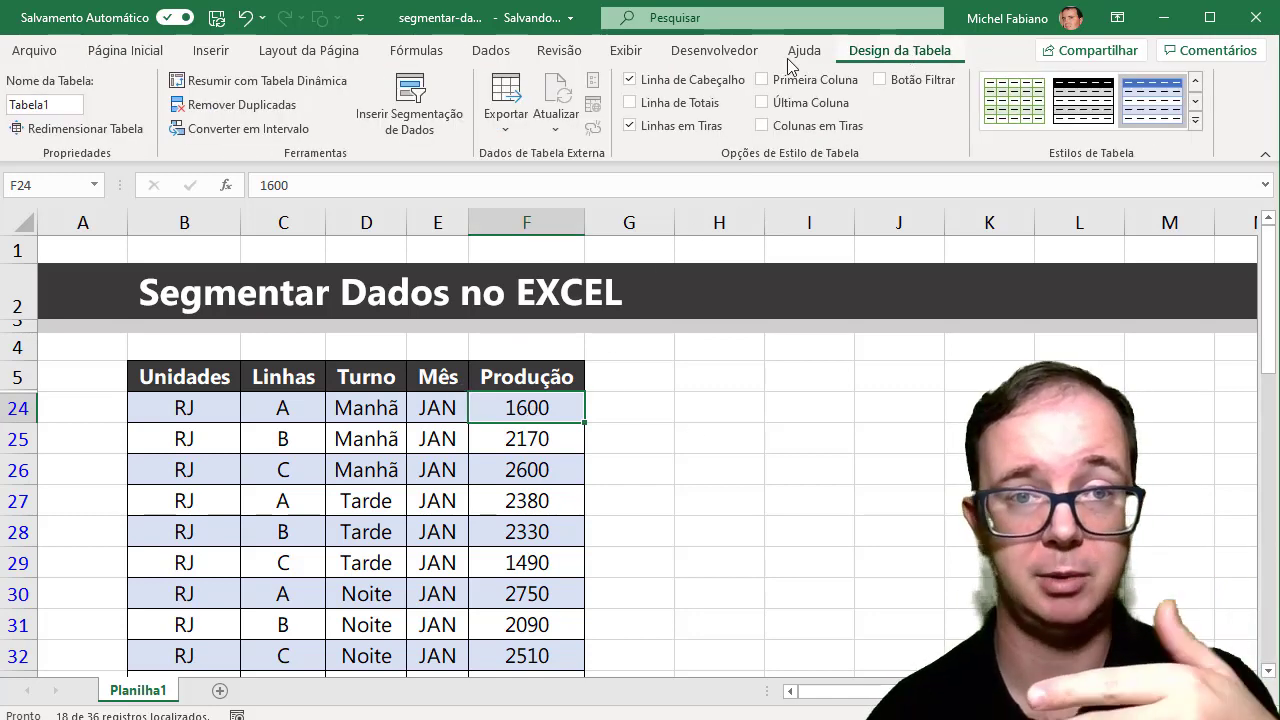
pyautogui.click(410, 115)
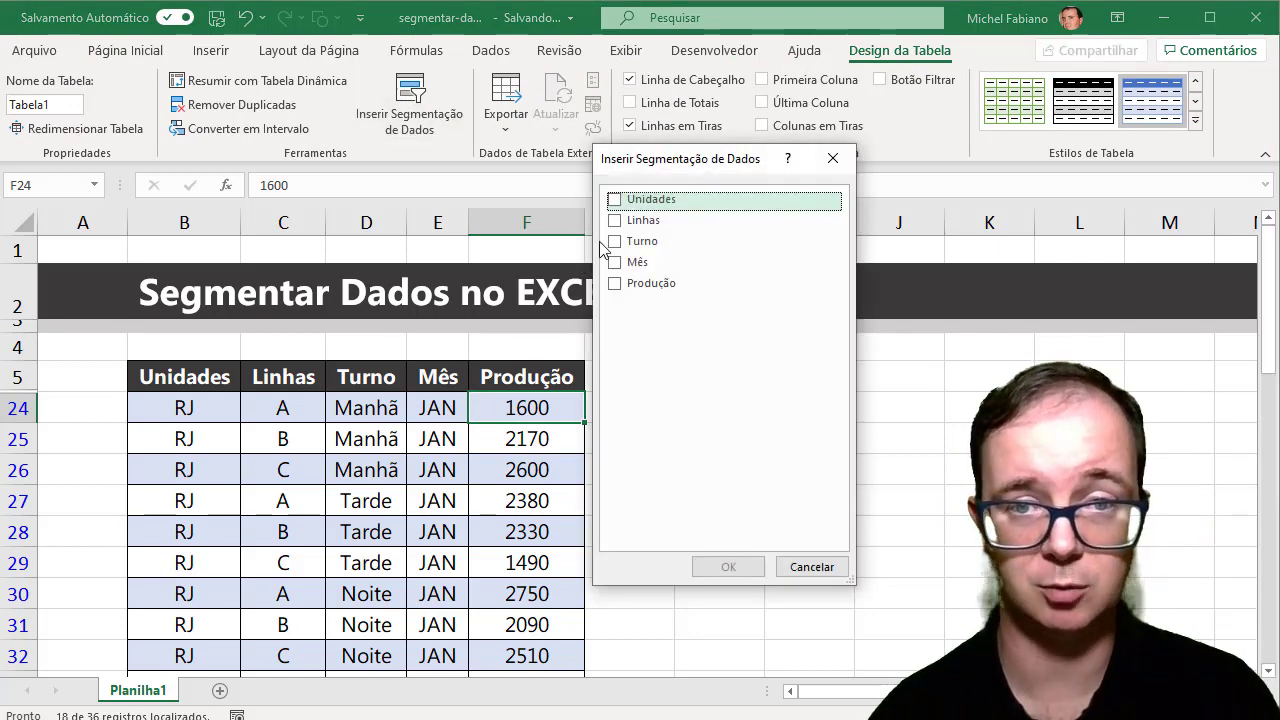
pyautogui.click(618, 222)
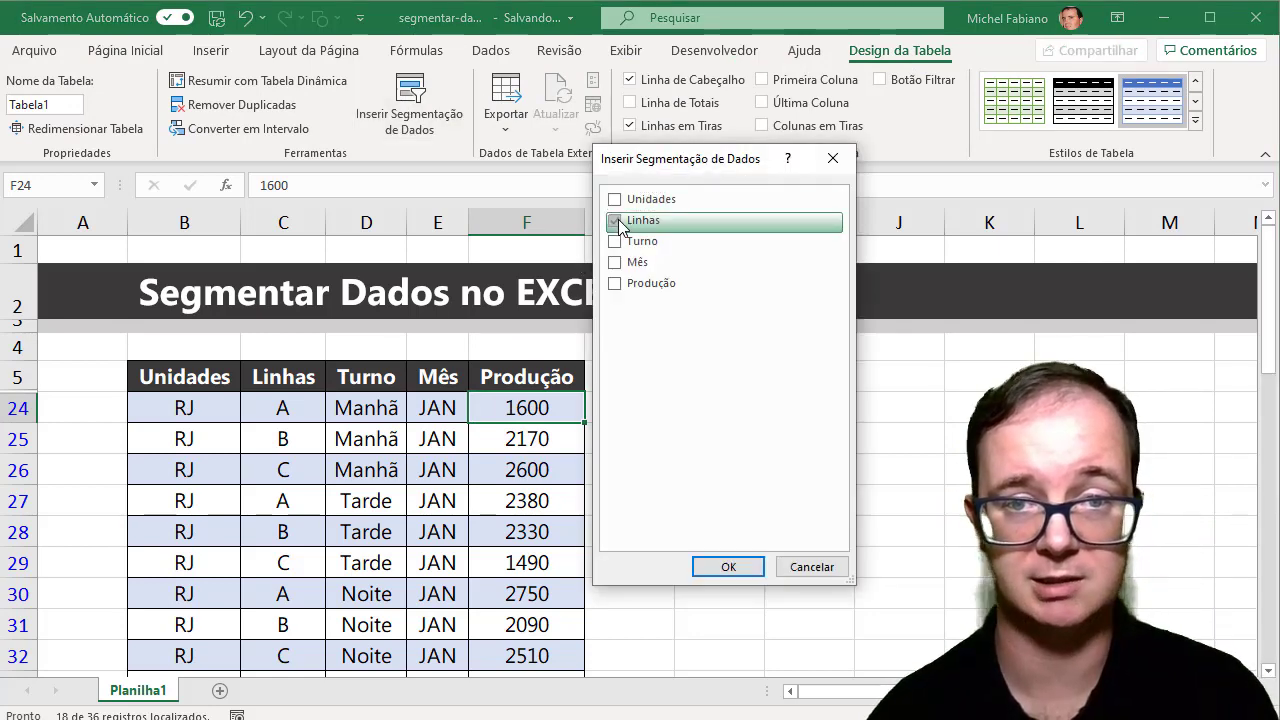
pyautogui.click(722, 567)
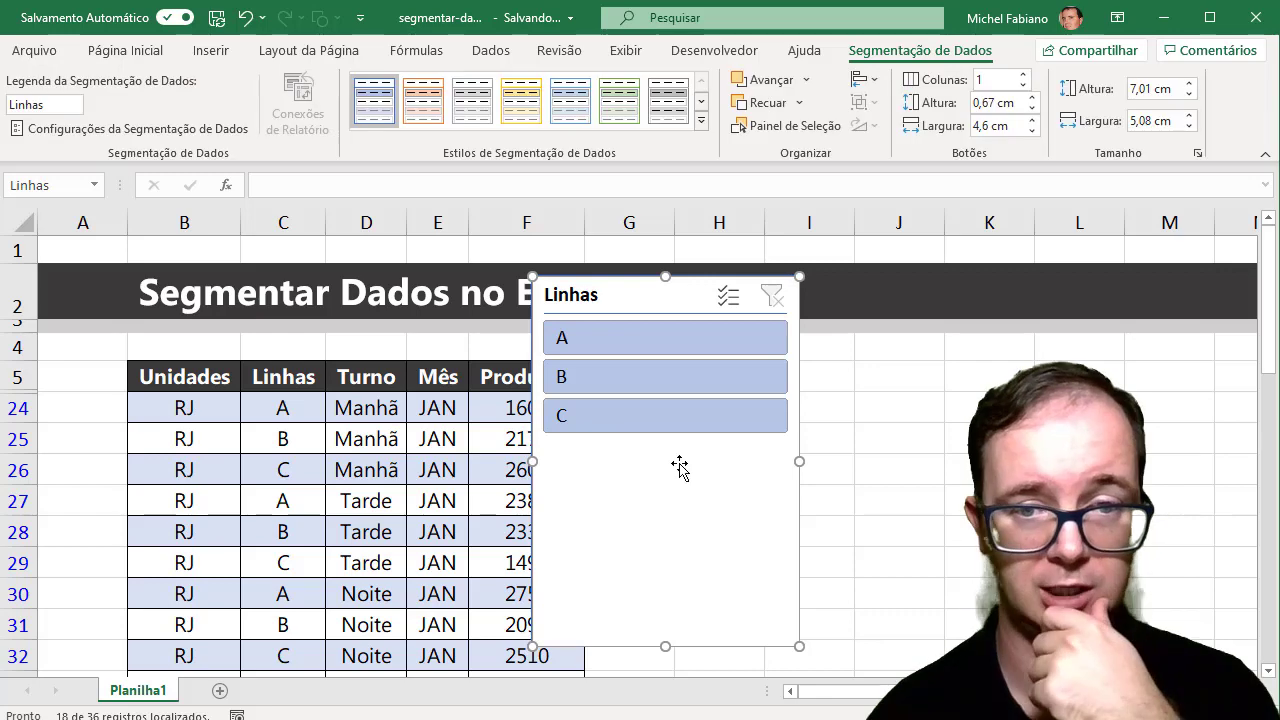
# Try lines B, C and A in the Linhas slicer, ending on C with 6 of 36 records.
pyautogui.click(665, 383)
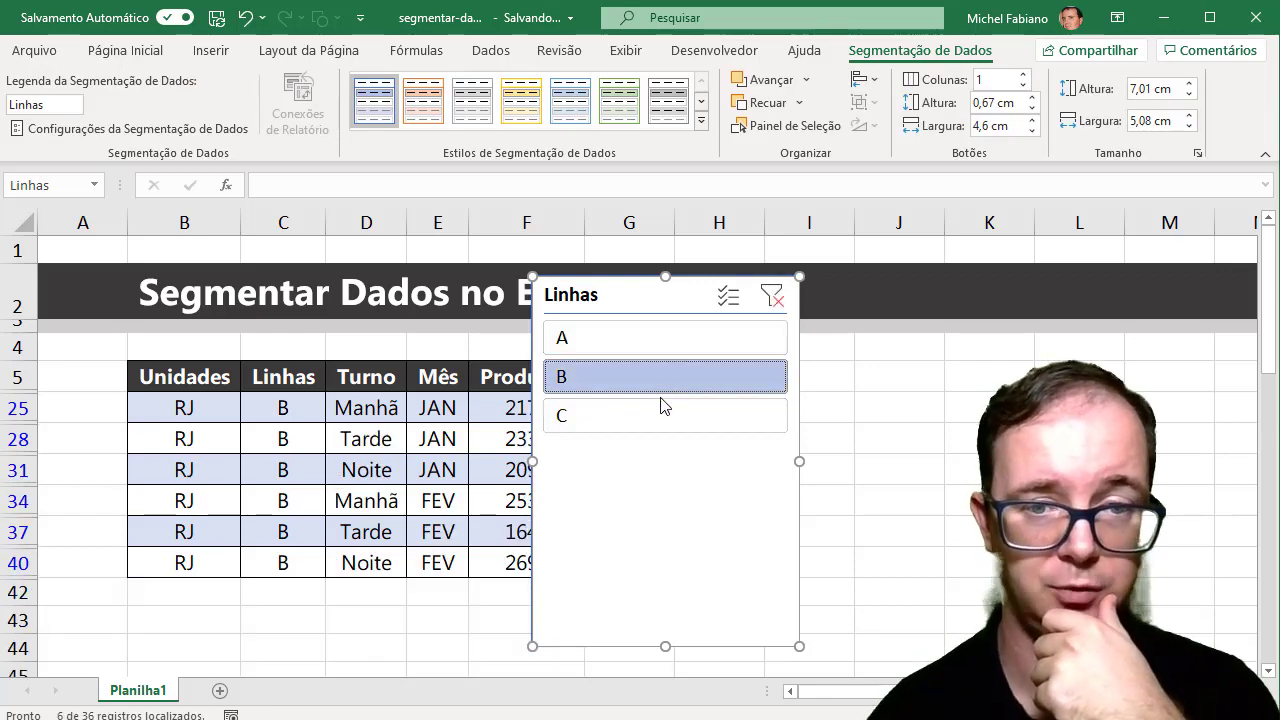
pyautogui.click(655, 416)
pyautogui.click(651, 357)
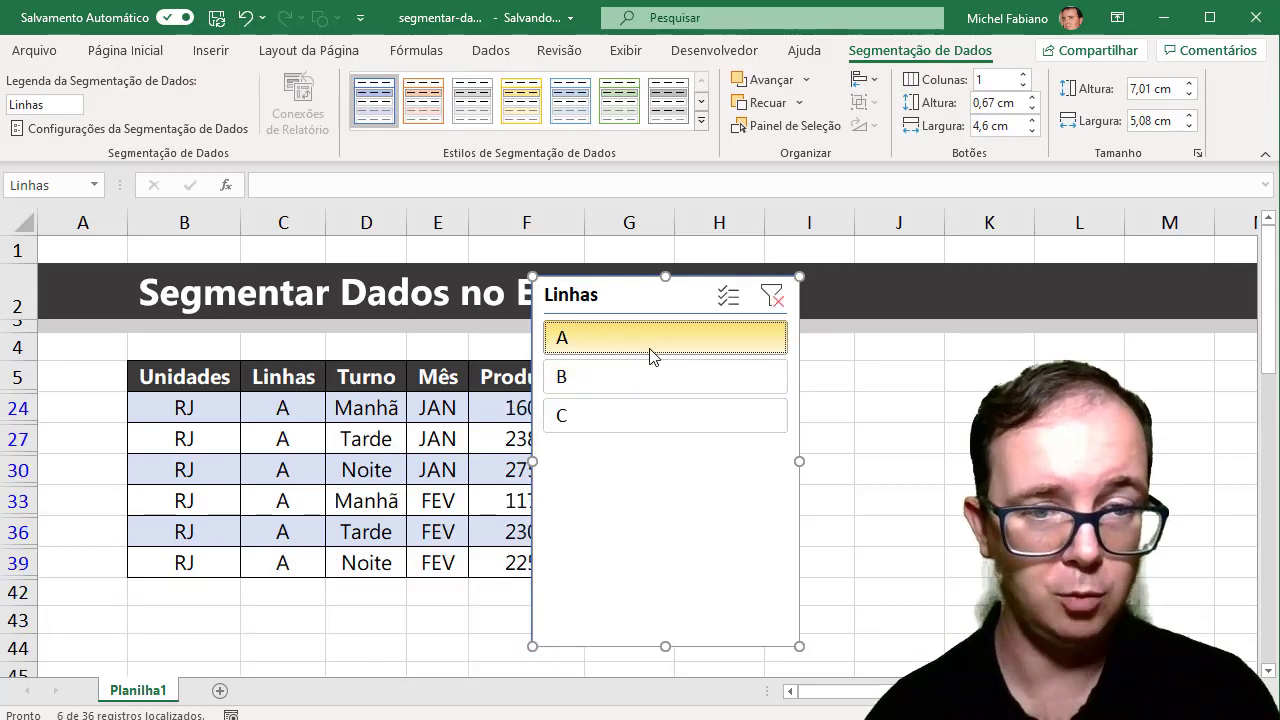
pyautogui.click(640, 375)
pyautogui.click(445, 380)
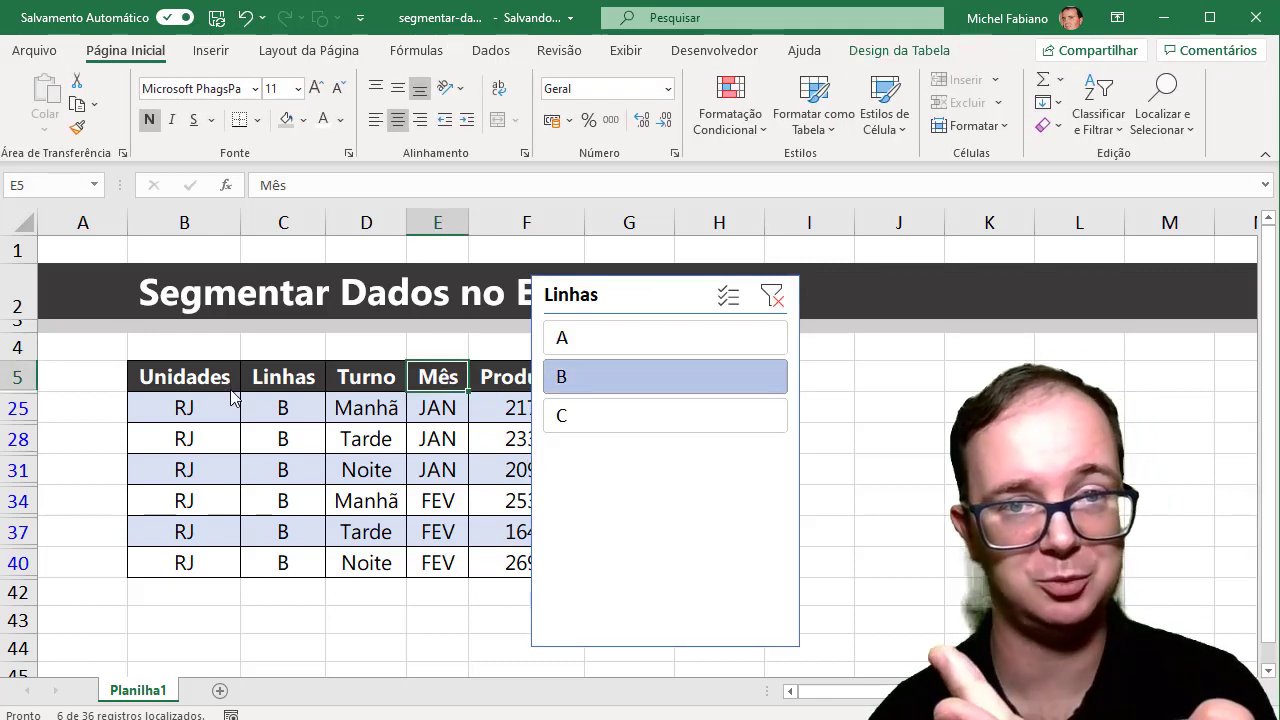
pyautogui.click(591, 343)
pyautogui.click(606, 420)
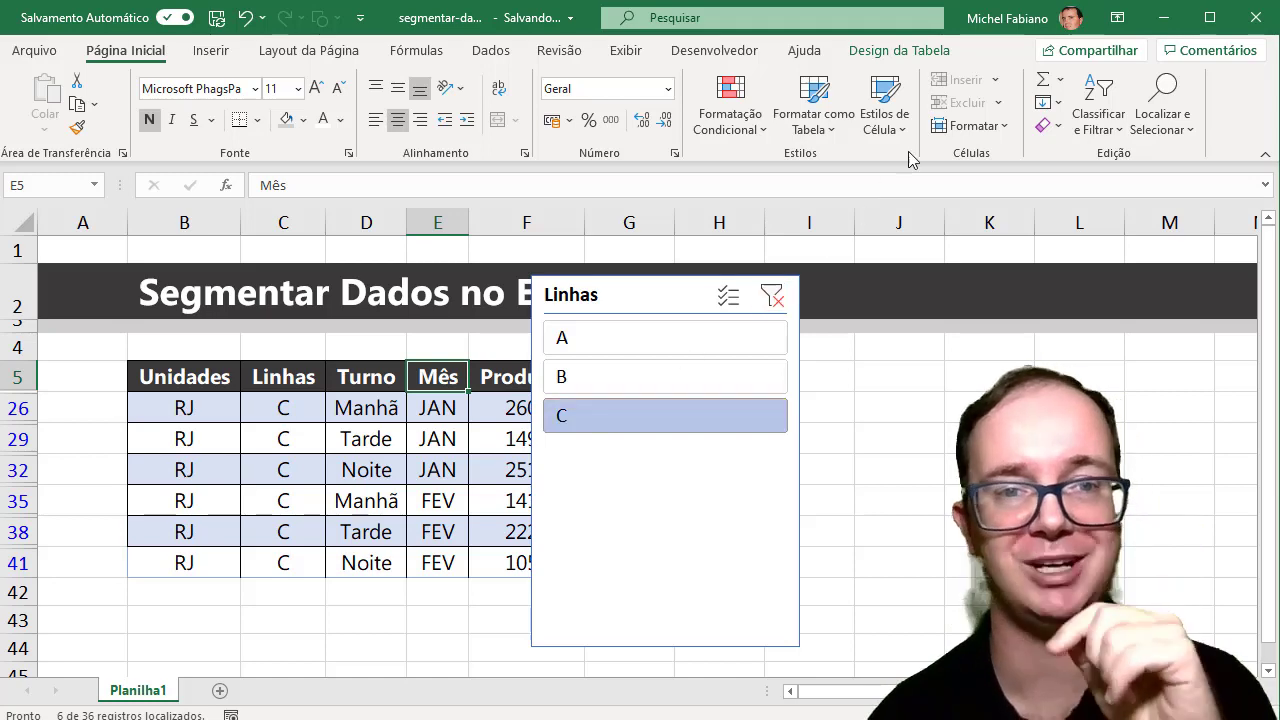
# Insert a Unidades slicer for Tabela1 and place it right of the Linhas slicer.
pyautogui.click(884, 52)
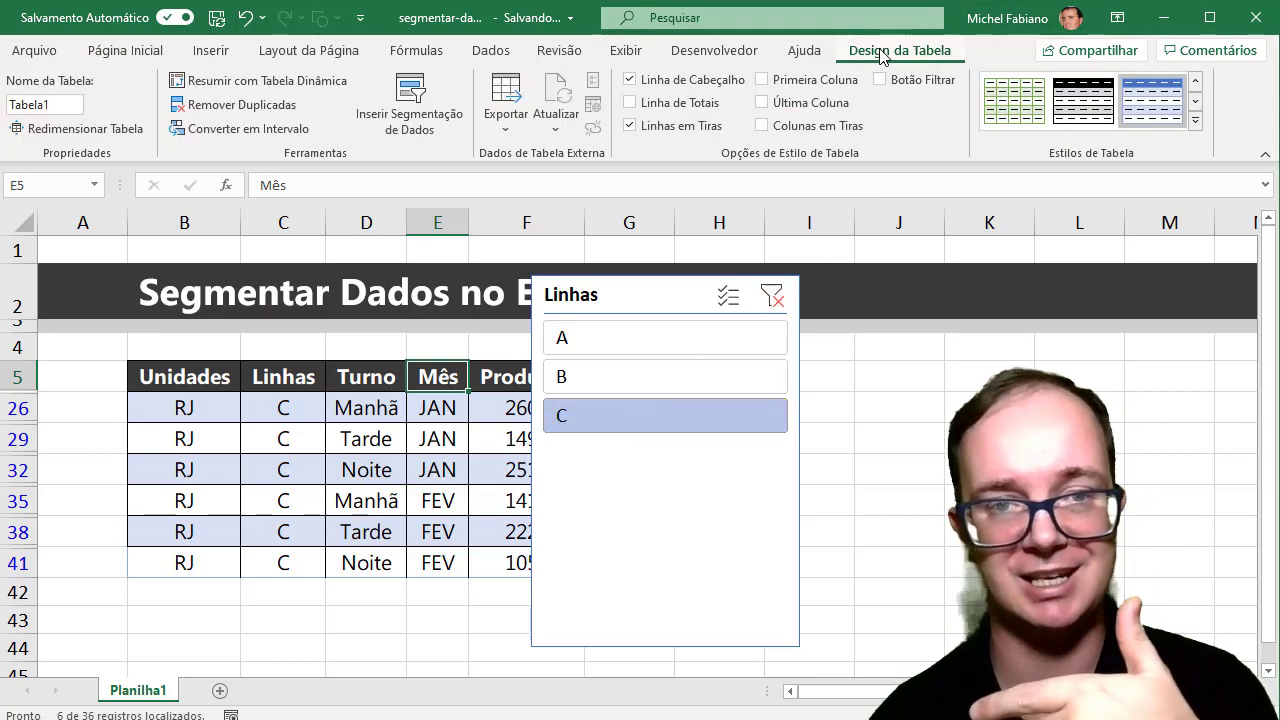
pyautogui.click(412, 118)
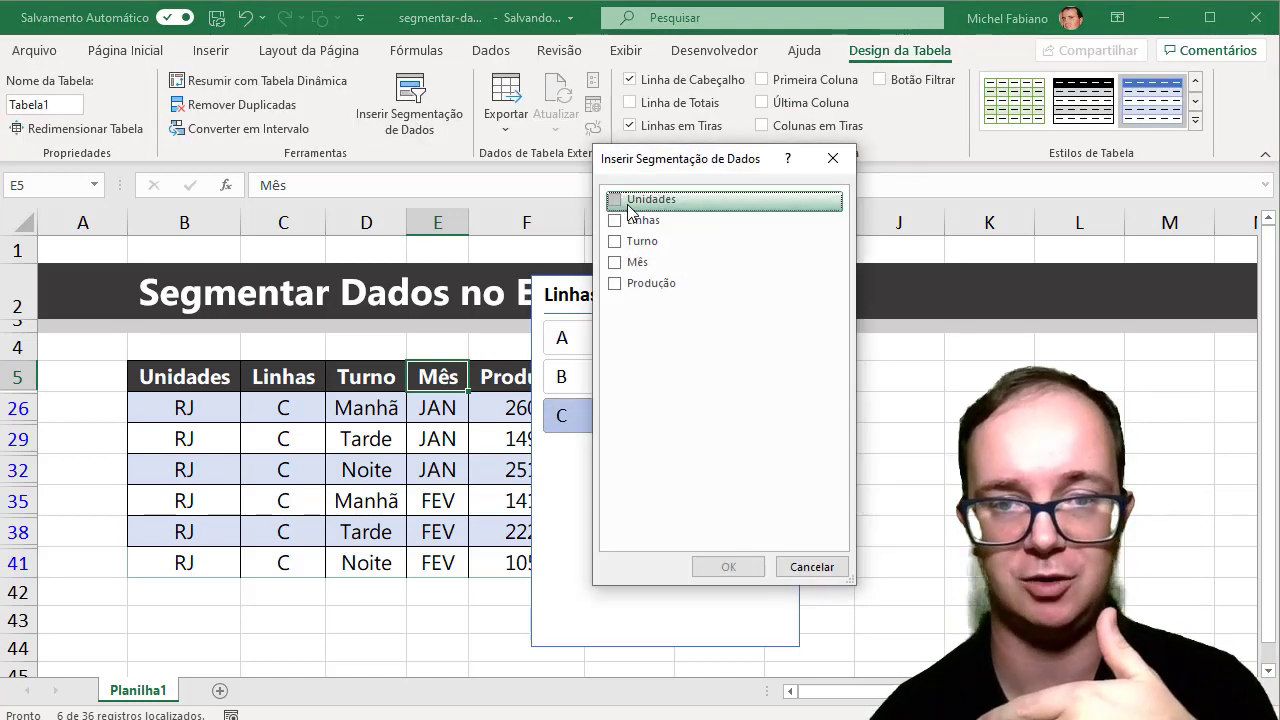
pyautogui.click(615, 200)
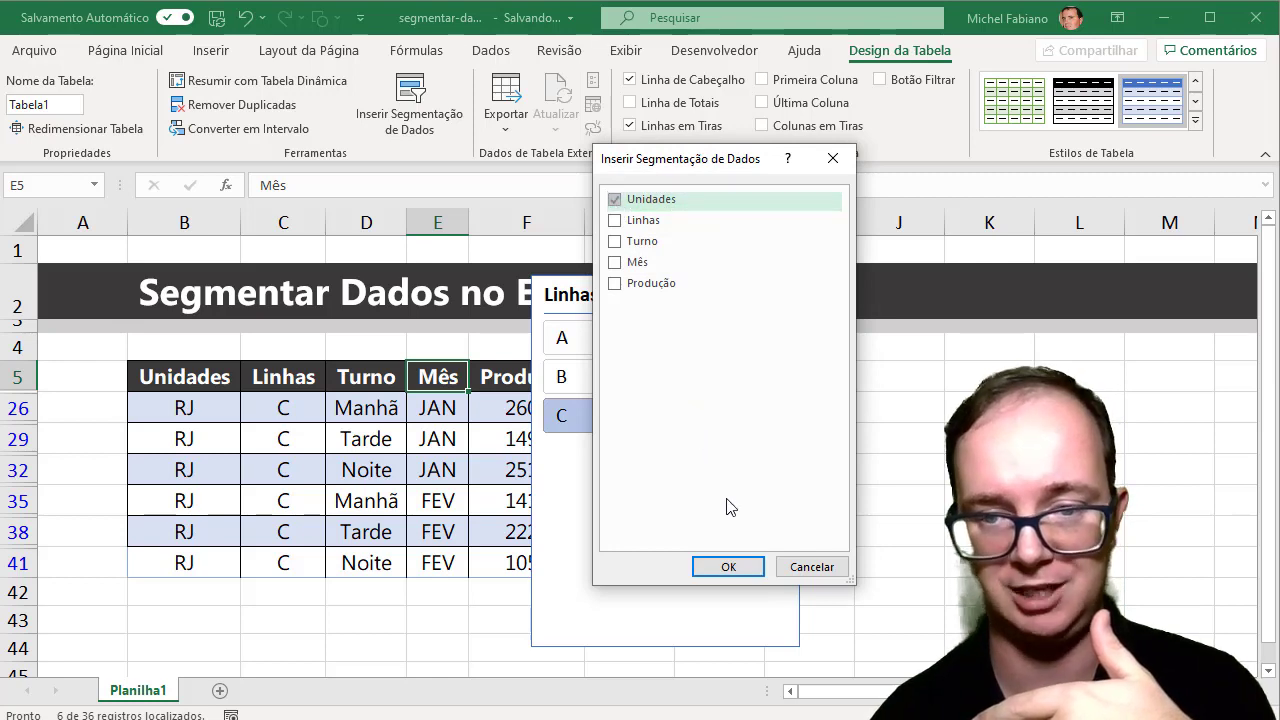
pyautogui.click(728, 567)
pyautogui.moveTo(663, 312)
pyautogui.mouseDown()
pyautogui.moveTo(1032, 306)
pyautogui.moveTo(946, 306)
pyautogui.mouseUp()
# Try SP and RJ with lines A, B and C, ending on RJ line B (6 of 36 records).
pyautogui.click(920, 376)
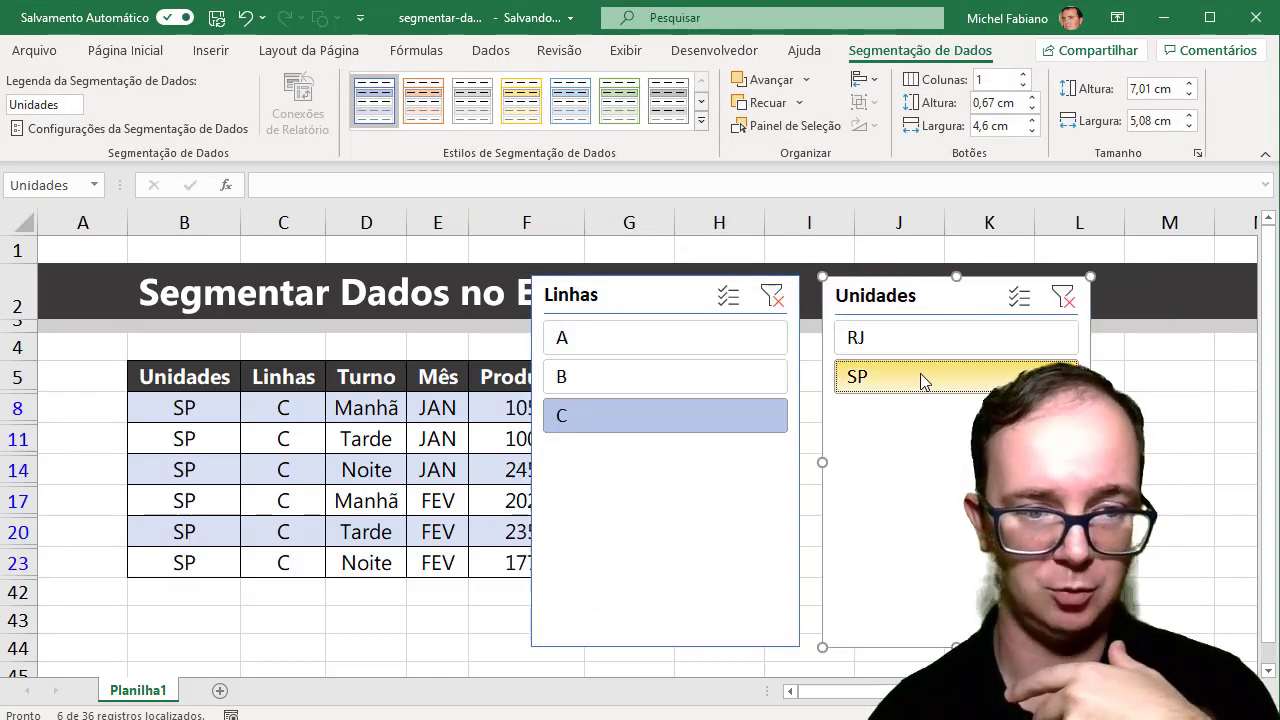
pyautogui.click(707, 381)
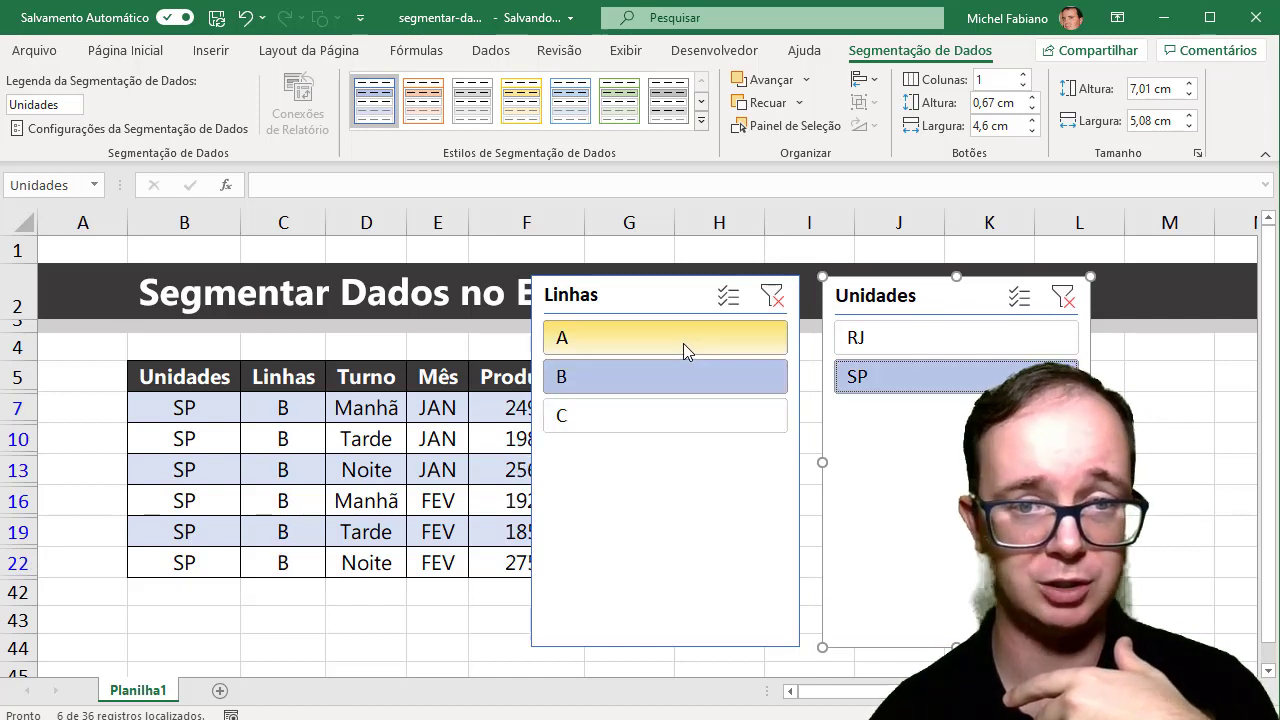
pyautogui.click(683, 343)
pyautogui.click(852, 338)
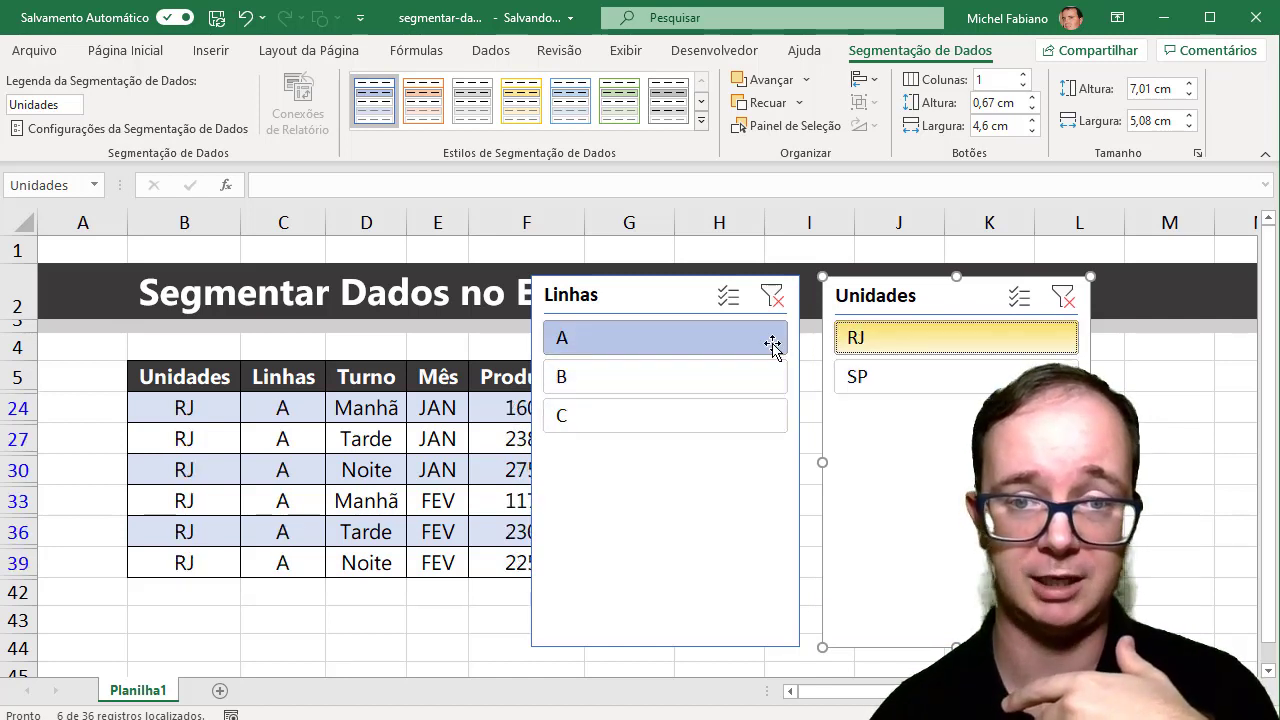
pyautogui.click(682, 376)
pyautogui.click(651, 422)
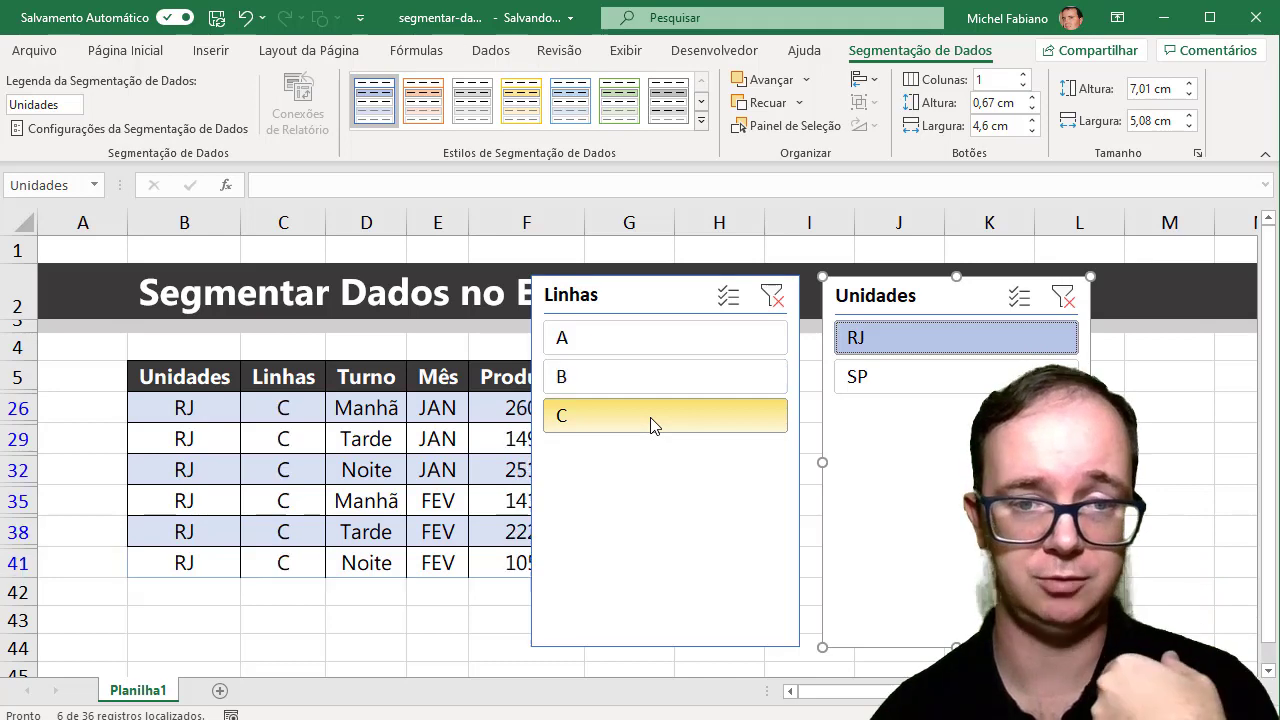
pyautogui.click(640, 378)
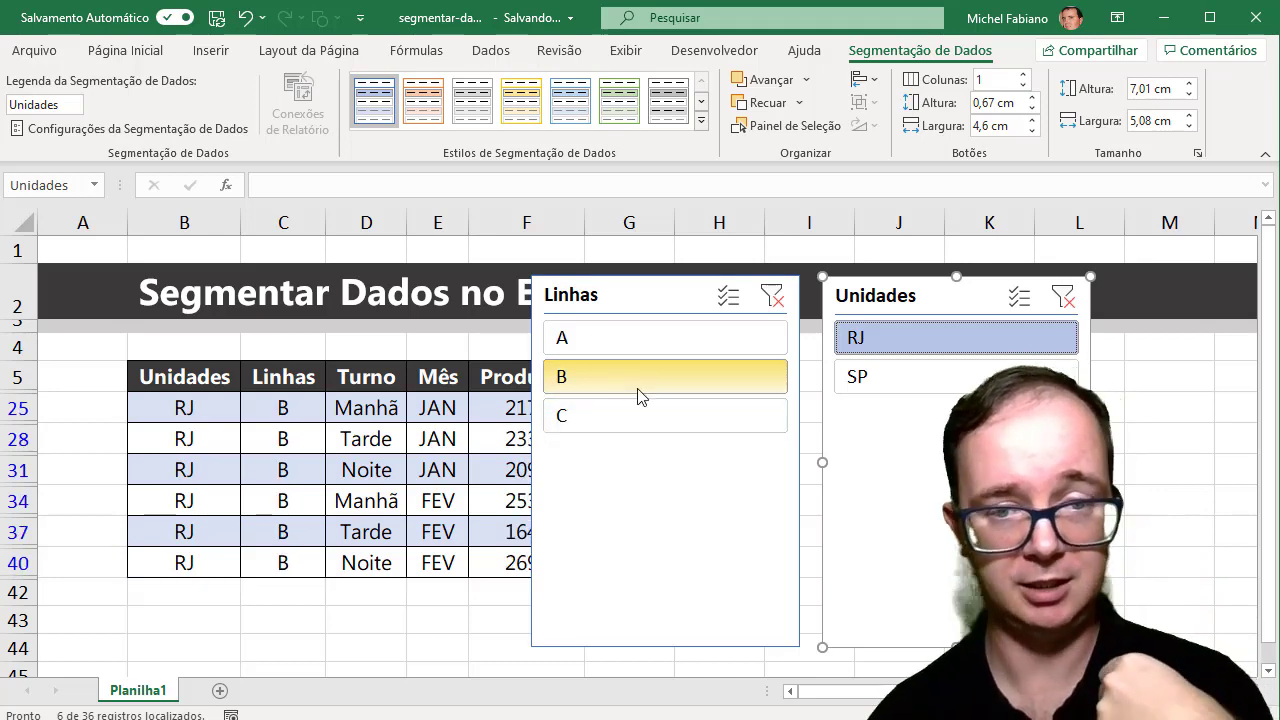
pyautogui.click(662, 643)
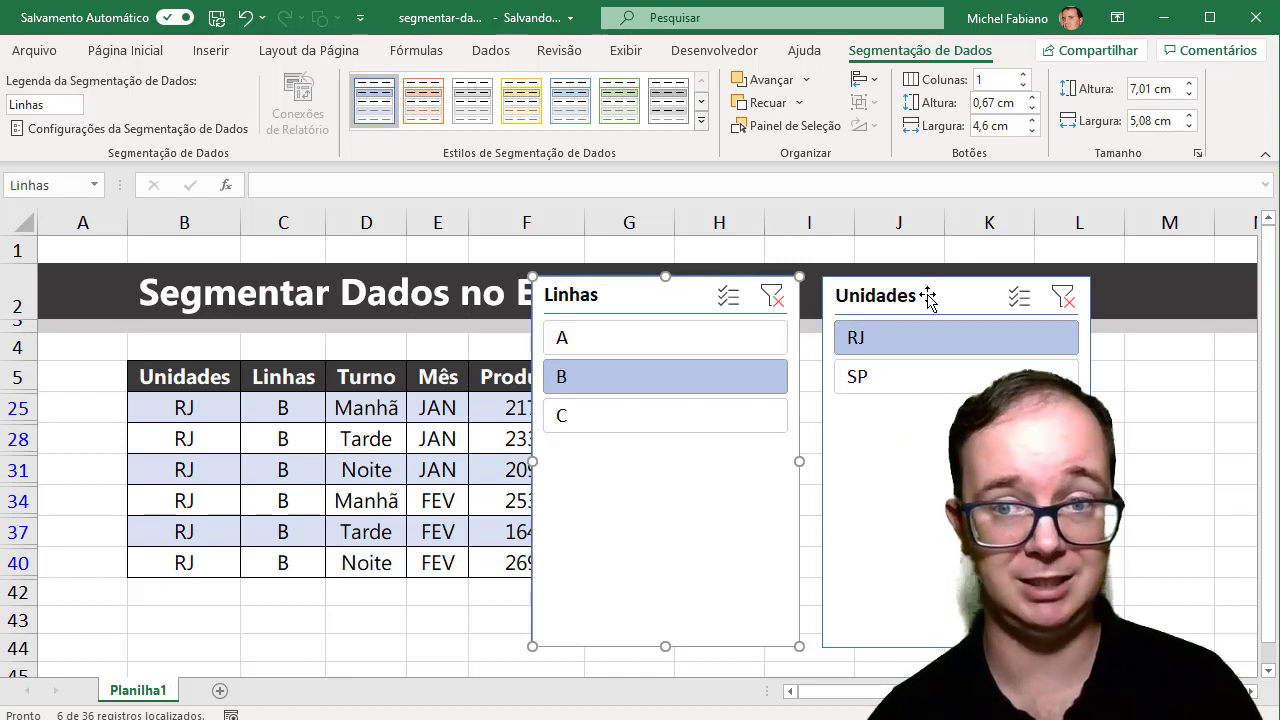
# Shrink the two-column Unidades slicer (RJ and SP side by side) to 1,88 × 3,76 cm.
pyautogui.moveTo(927, 298); pyautogui.dragTo(938, 289)
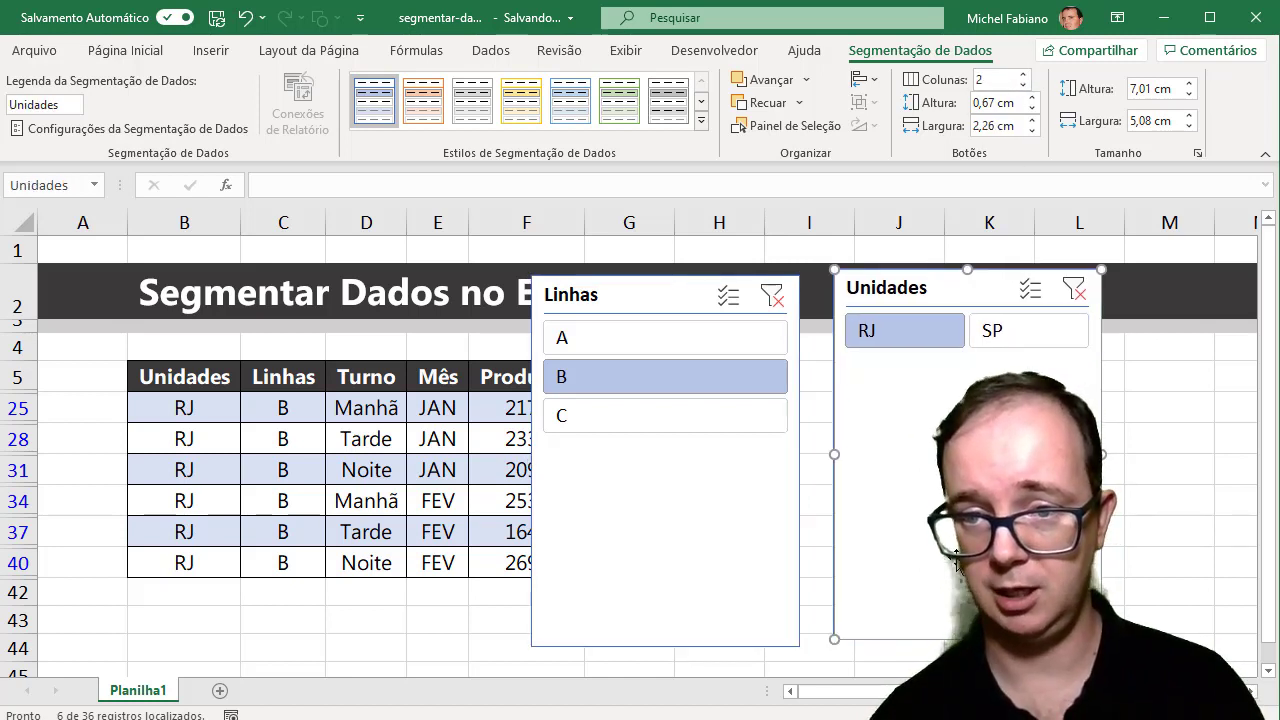
pyautogui.moveTo(963, 625); pyautogui.dragTo(963, 440)
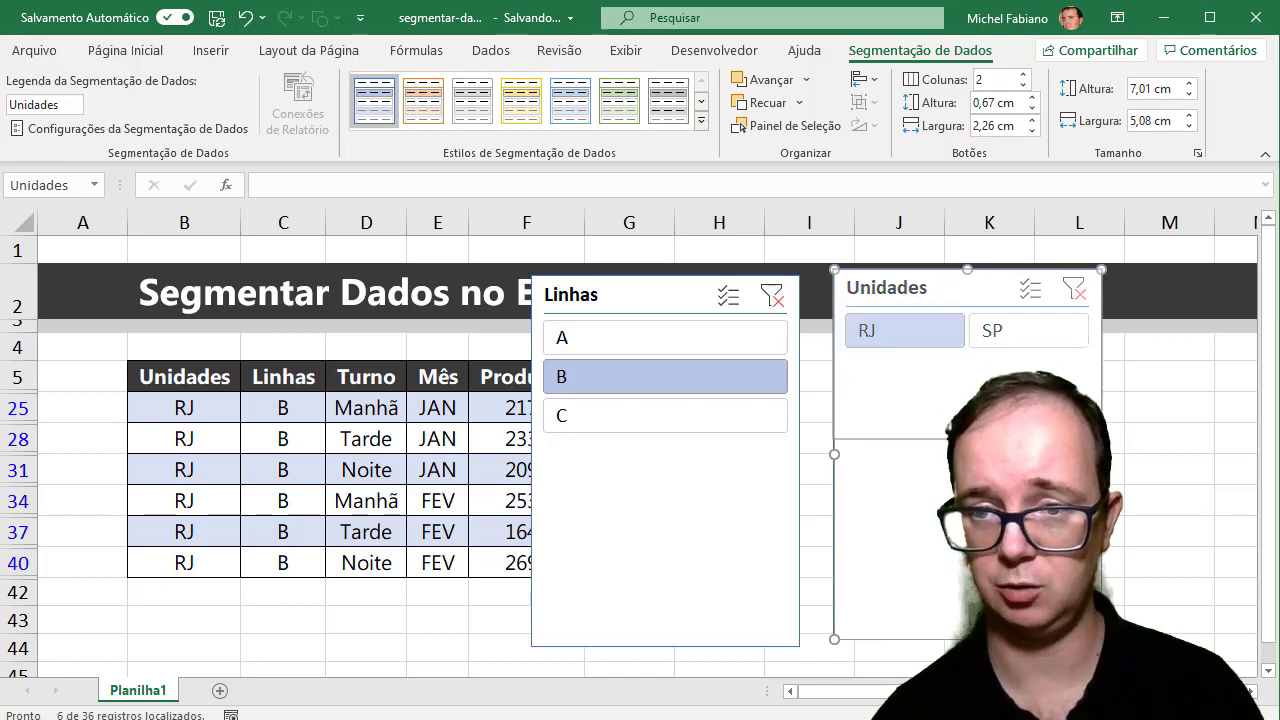
pyautogui.moveTo(969, 368); pyautogui.dragTo(969, 367)
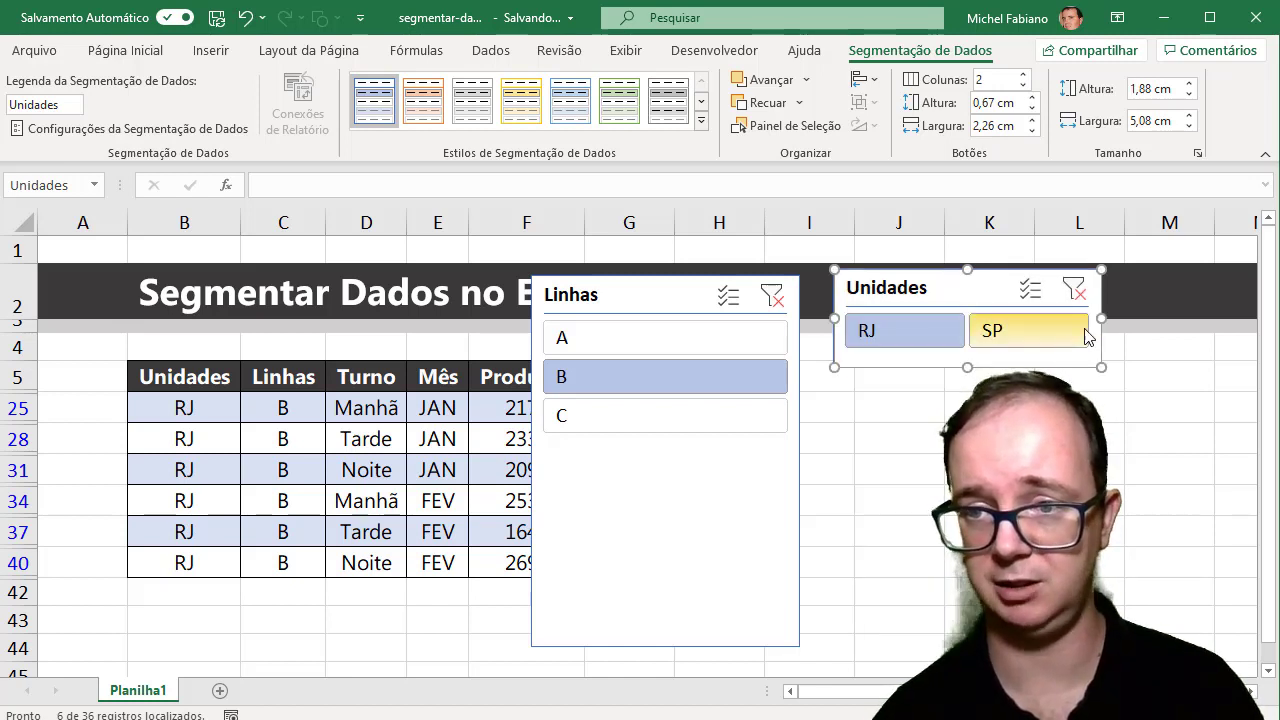
pyautogui.moveTo(1081, 318); pyautogui.dragTo(1031, 318)
# Raise title row 2 to 54,00 (72 pixels) and fit the Unidades slicer inside the dark band.
pyautogui.click(20, 307)
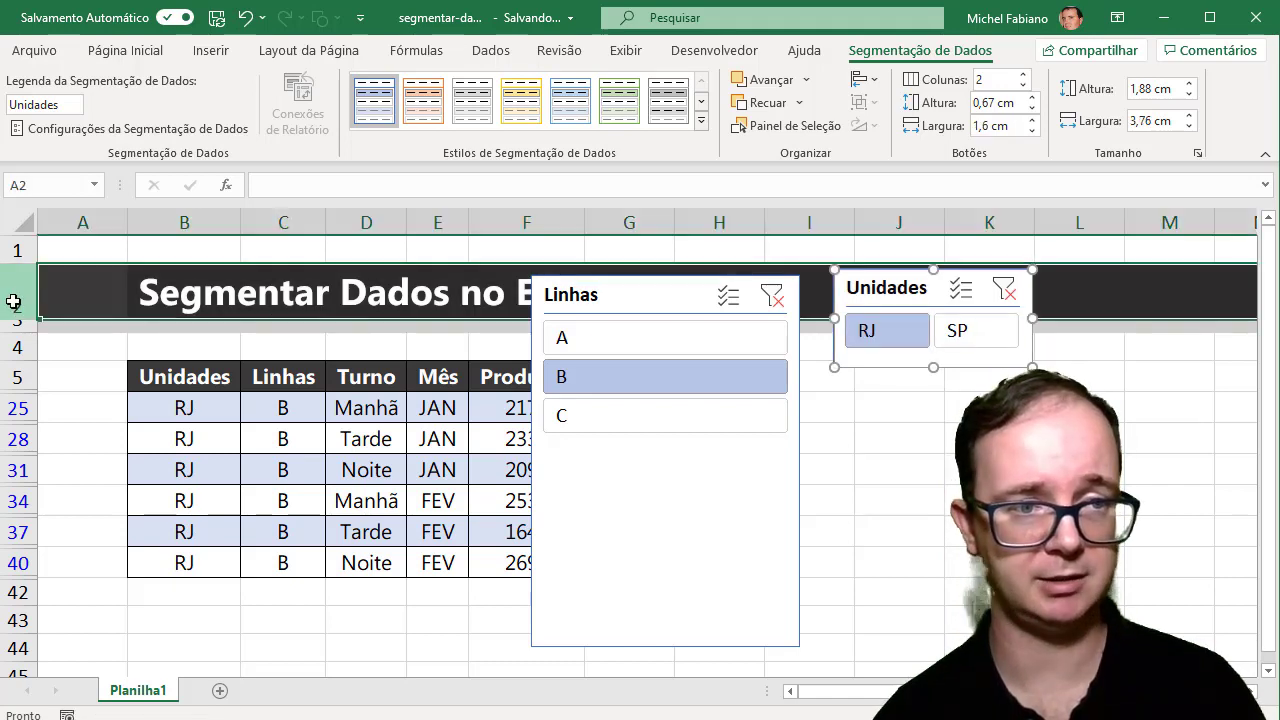
pyautogui.moveTo(20, 319); pyautogui.dragTo(19, 365)
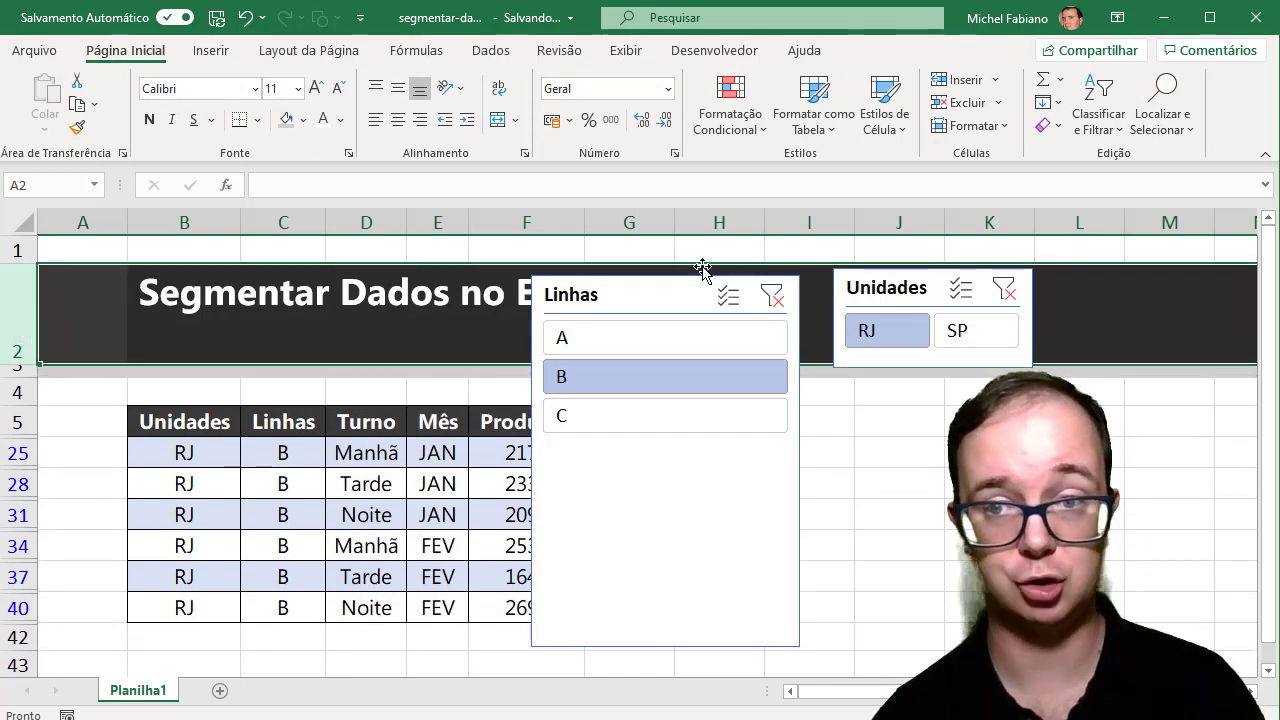
pyautogui.moveTo(38, 365); pyautogui.dragTo(38, 372)
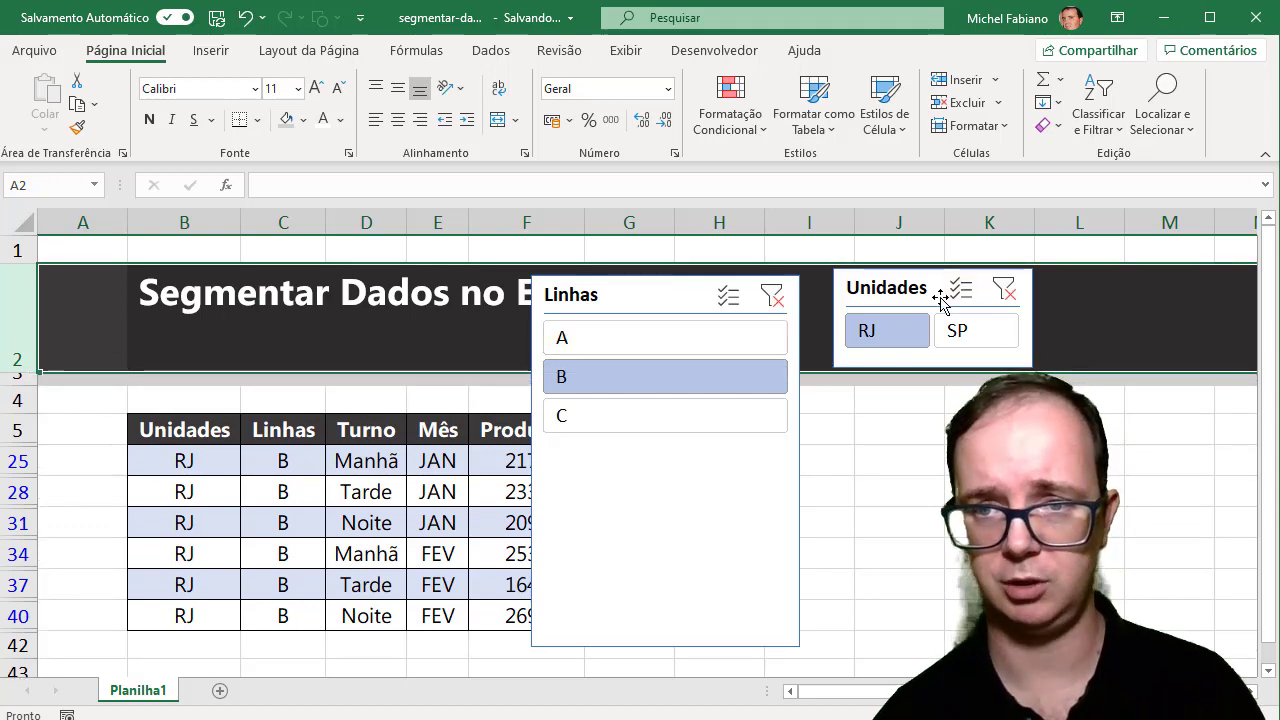
pyautogui.moveTo(846, 300); pyautogui.dragTo(832, 300)
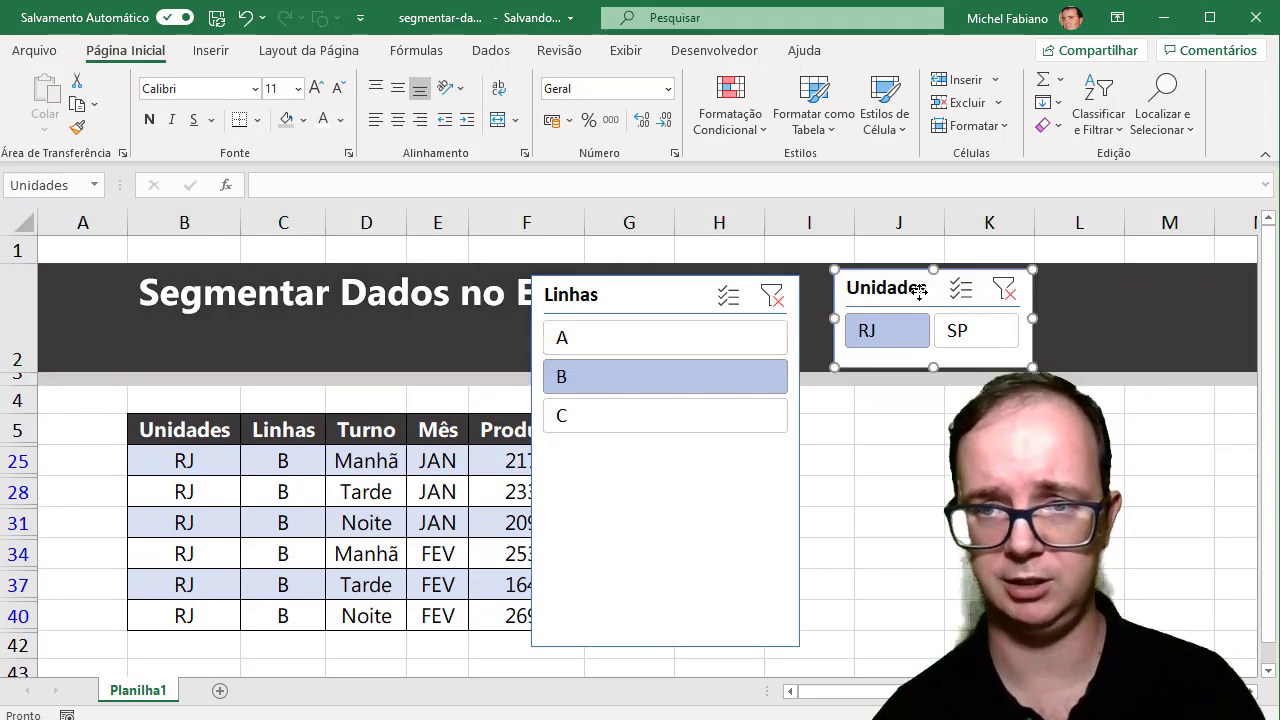
pyautogui.click(651, 304)
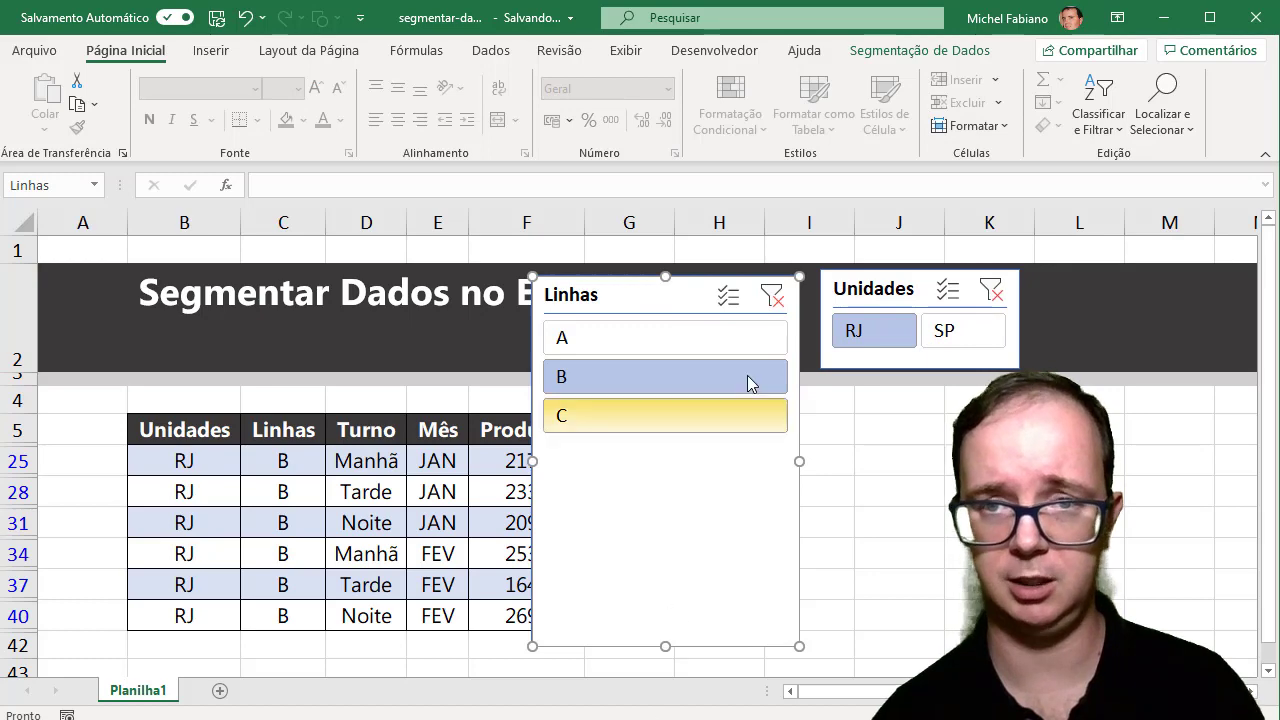
# Lay Linhas buttons A, B, C in 3 columns, resize to 2,01 × 4,02 cm, and place beside Unidades.
pyautogui.click(952, 55)
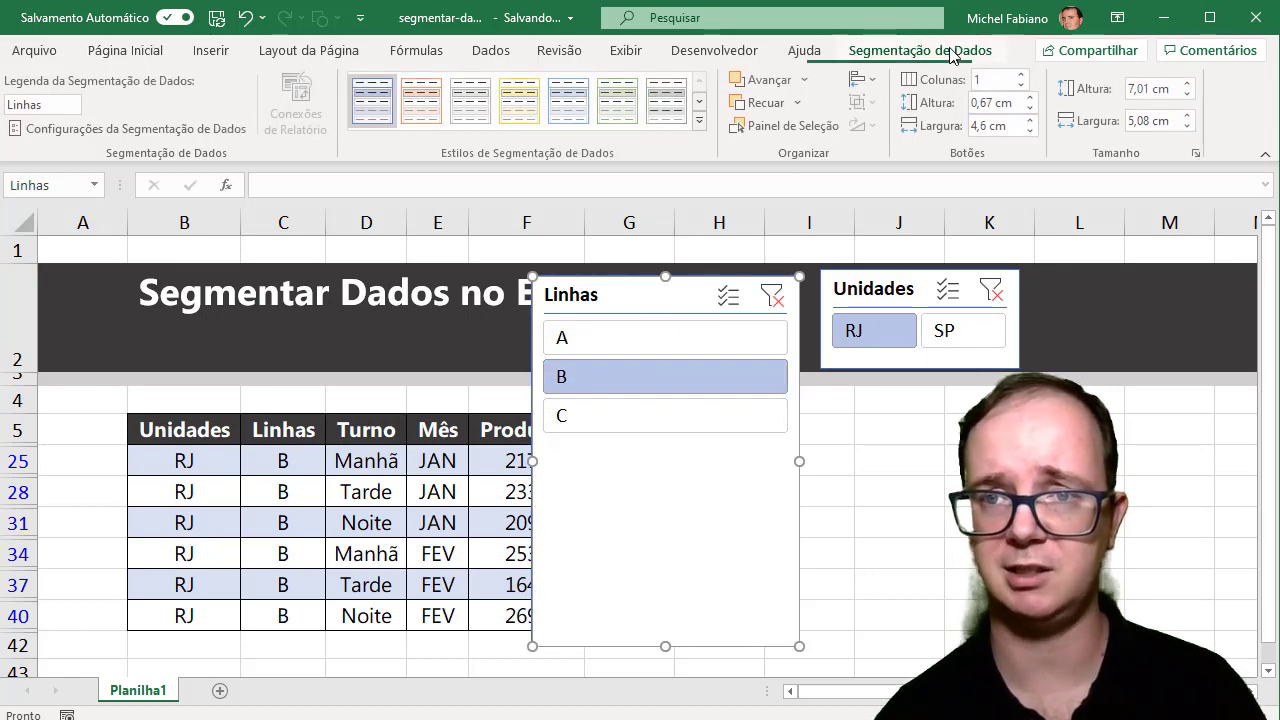
pyautogui.click(1024, 75)
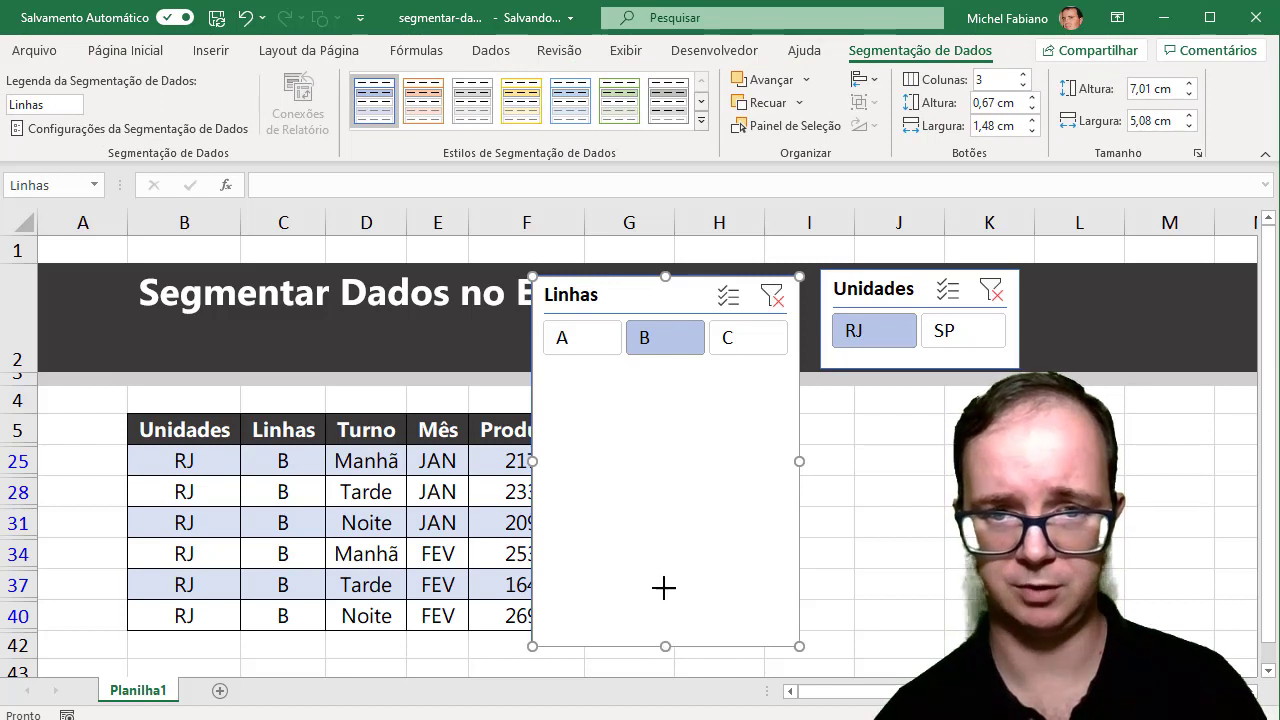
pyautogui.moveTo(664, 588); pyautogui.dragTo(665, 474)
pyautogui.moveTo(679, 381); pyautogui.dragTo(679, 381)
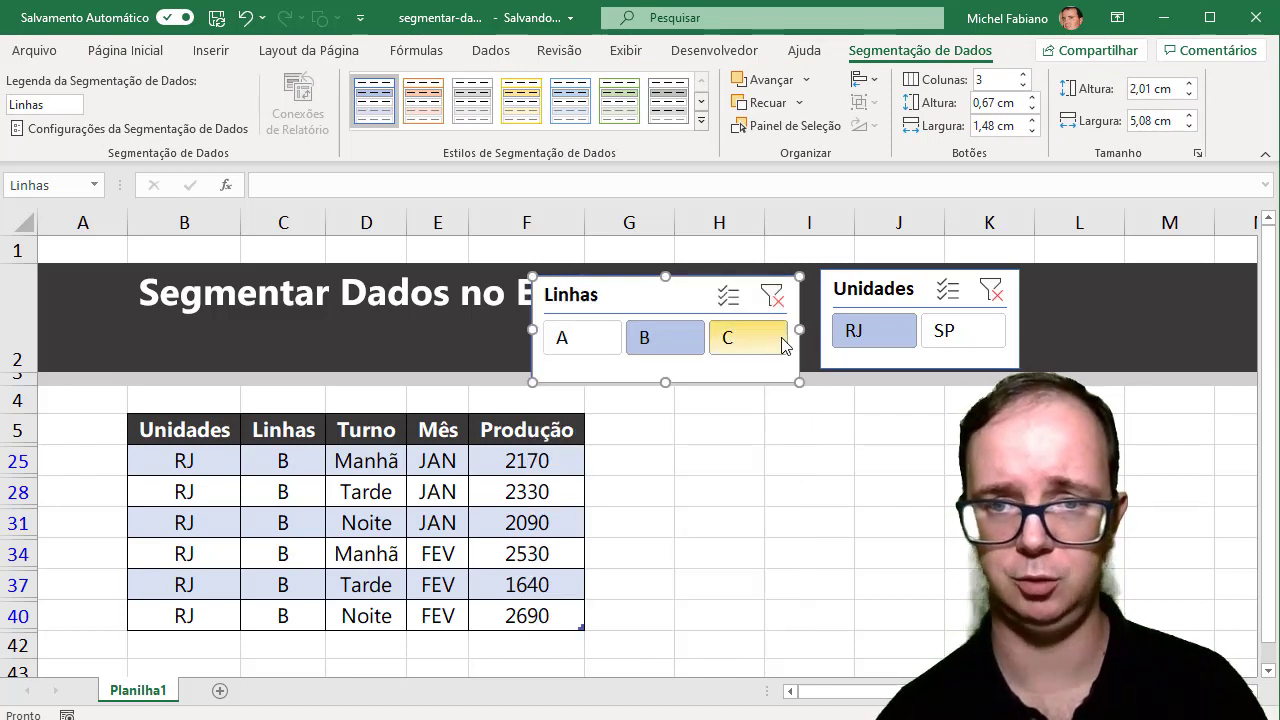
pyautogui.moveTo(799, 328); pyautogui.dragTo(743, 332)
pyautogui.moveTo(615, 297); pyautogui.dragTo(1123, 276)
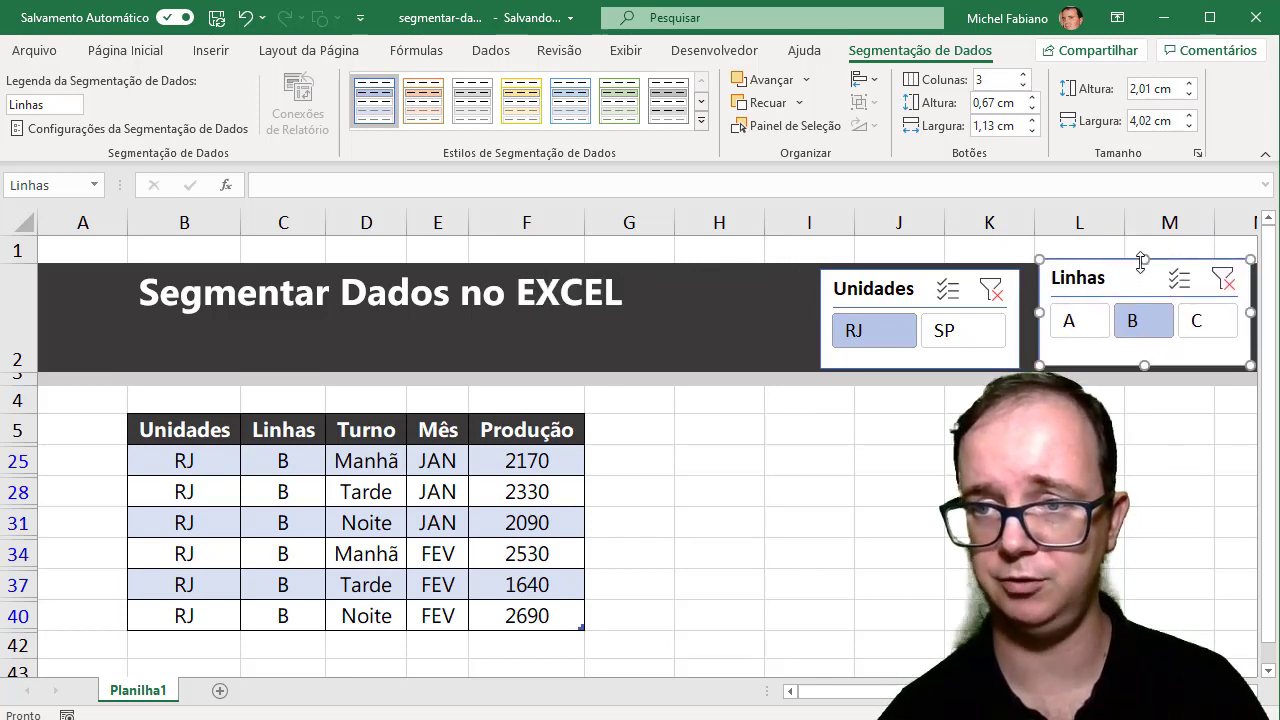
# Match the Linhas slicer's height to Unidades and shift both slicers left, side by side.
pyautogui.moveTo(1143, 260); pyautogui.dragTo(1145, 268)
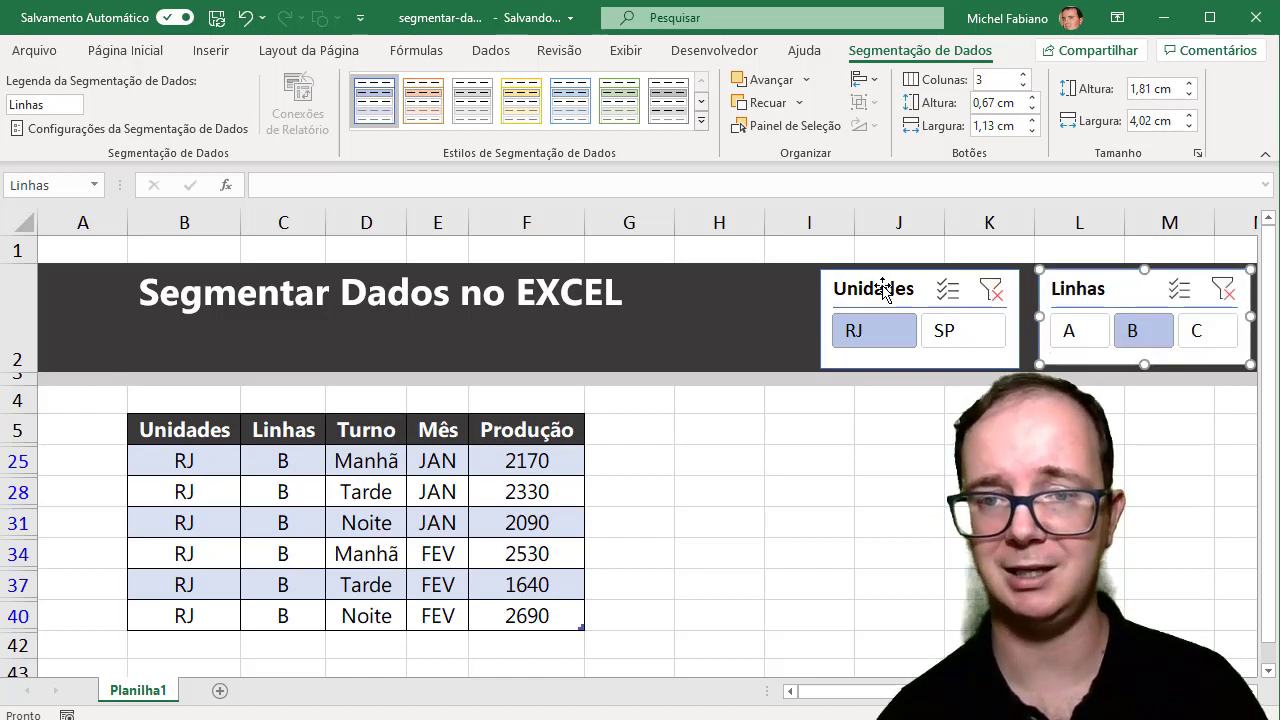
pyautogui.moveTo(883, 289); pyautogui.dragTo(838, 285)
pyautogui.moveTo(1098, 291); pyautogui.dragTo(1049, 291)
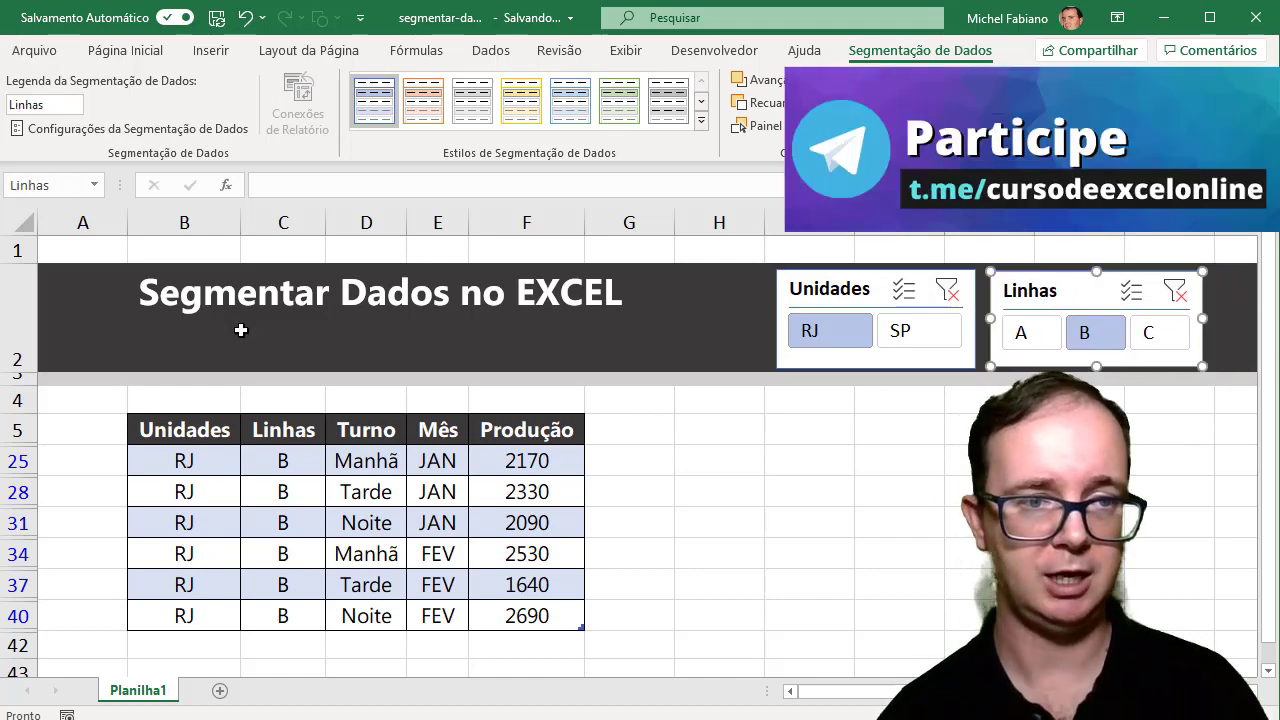
# Move the title text box down so it sits centred in the dark band.
pyautogui.click(257, 305)
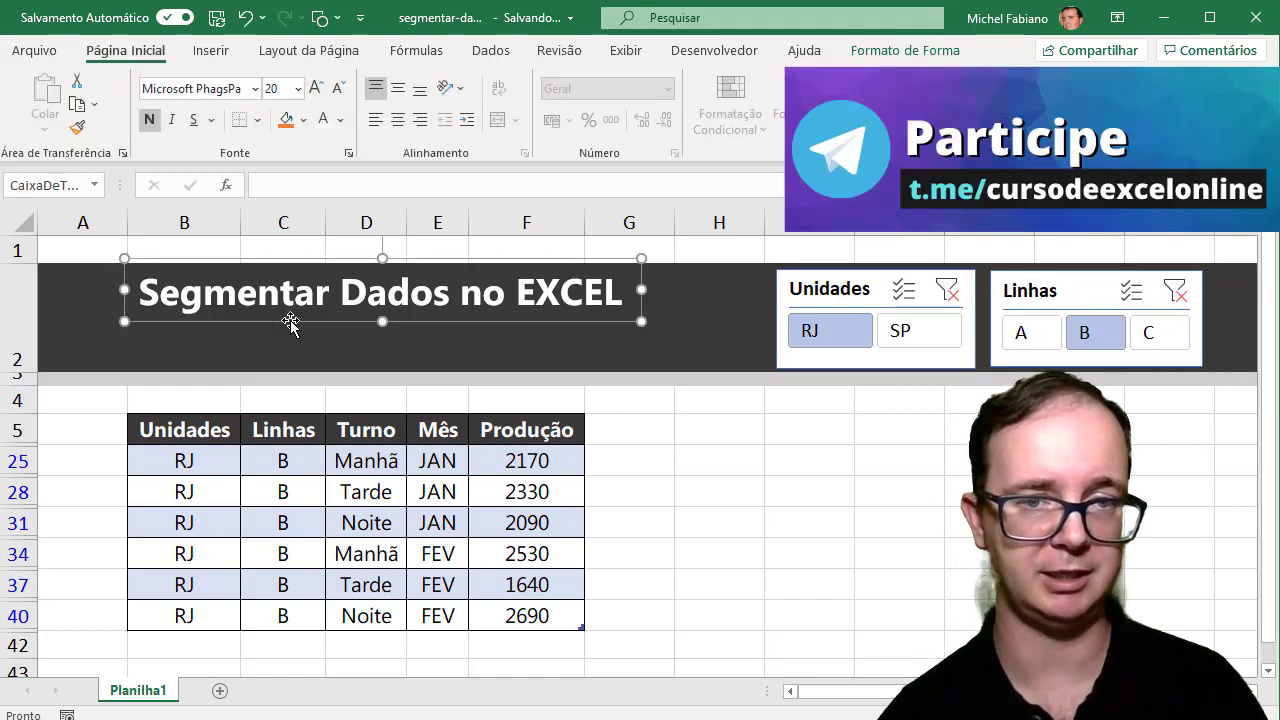
pyautogui.moveTo(290, 325); pyautogui.dragTo(283, 342)
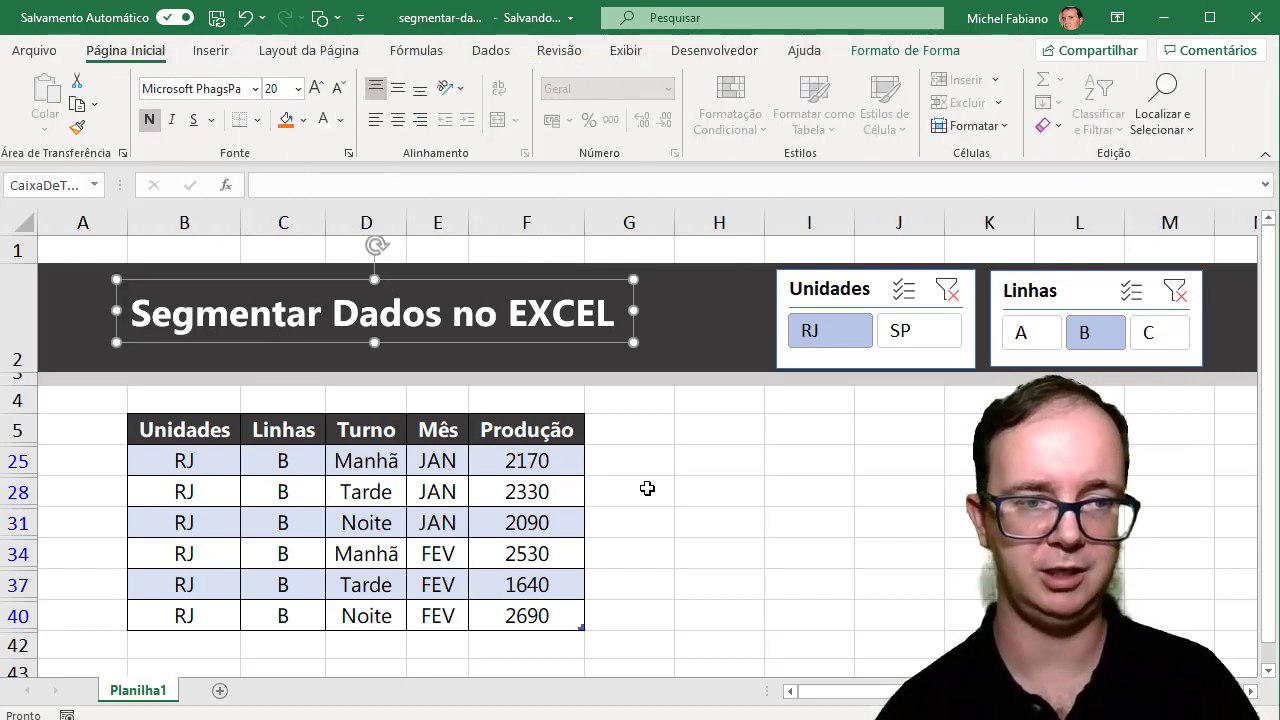
pyautogui.click(647, 488)
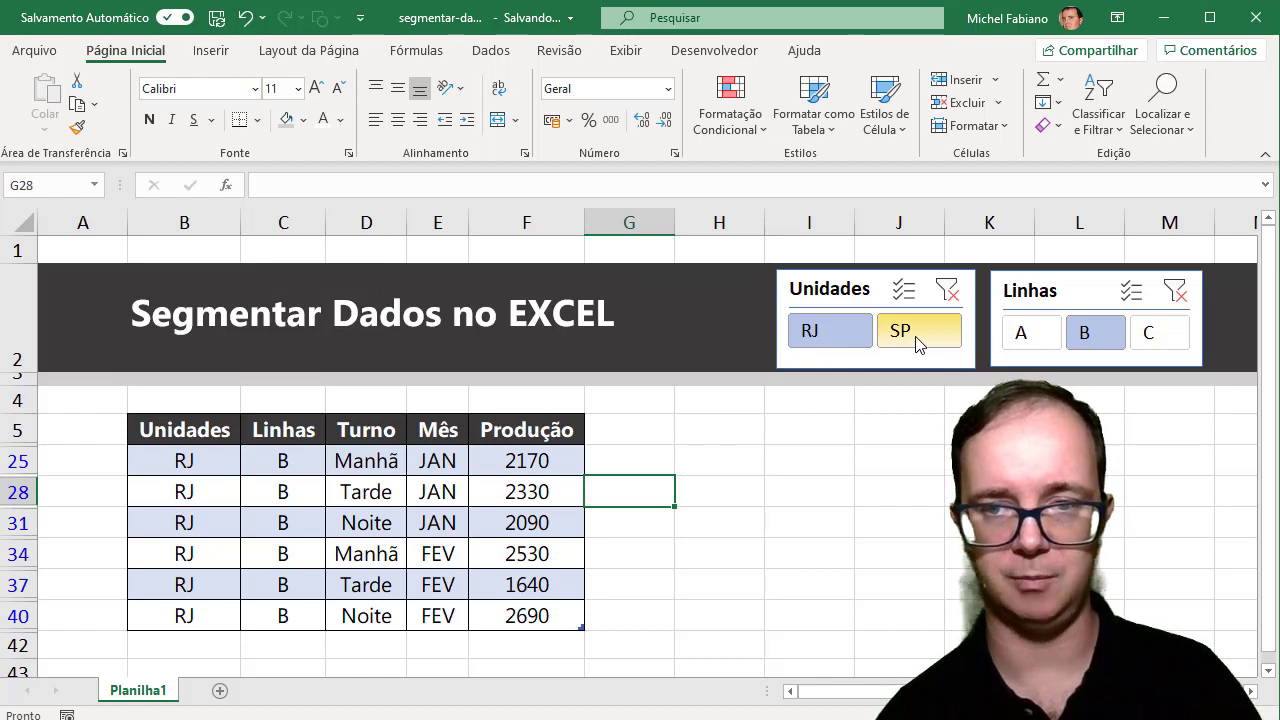
# Test RJ with lines A and B, then SP, before clearing both the Unidades and Linhas filters.
pyautogui.click(947, 293)
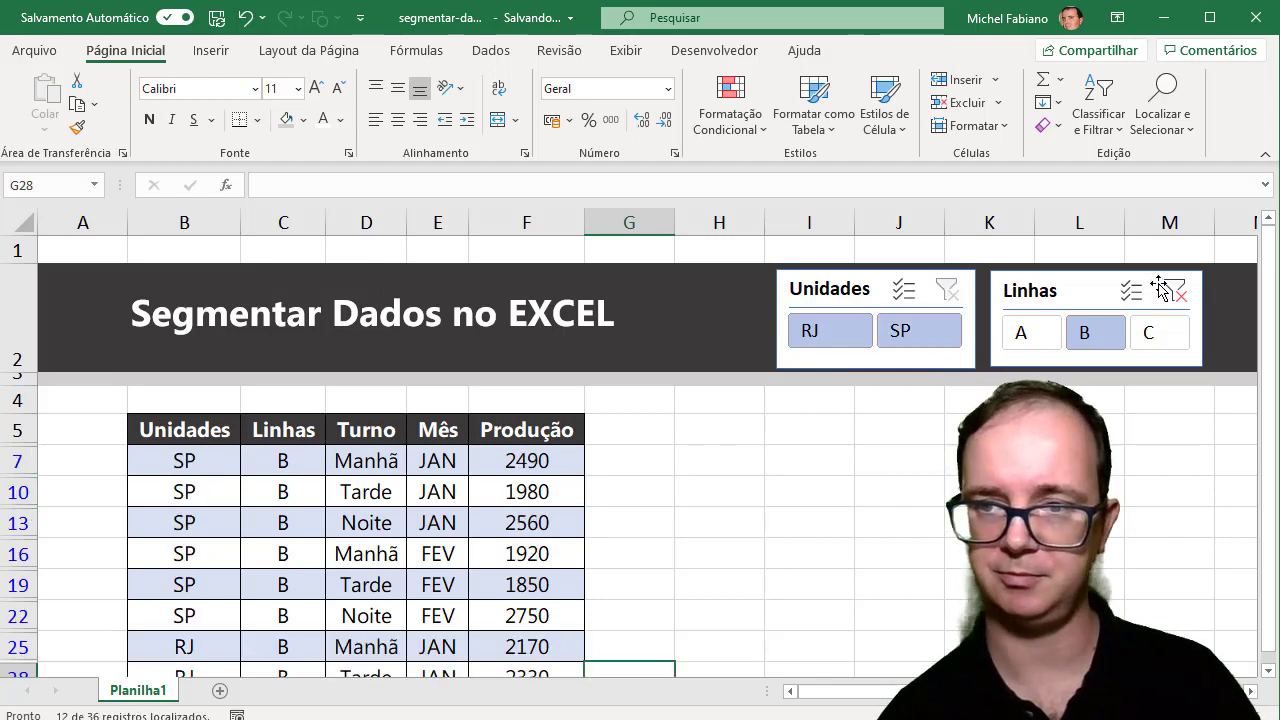
pyautogui.click(1176, 293)
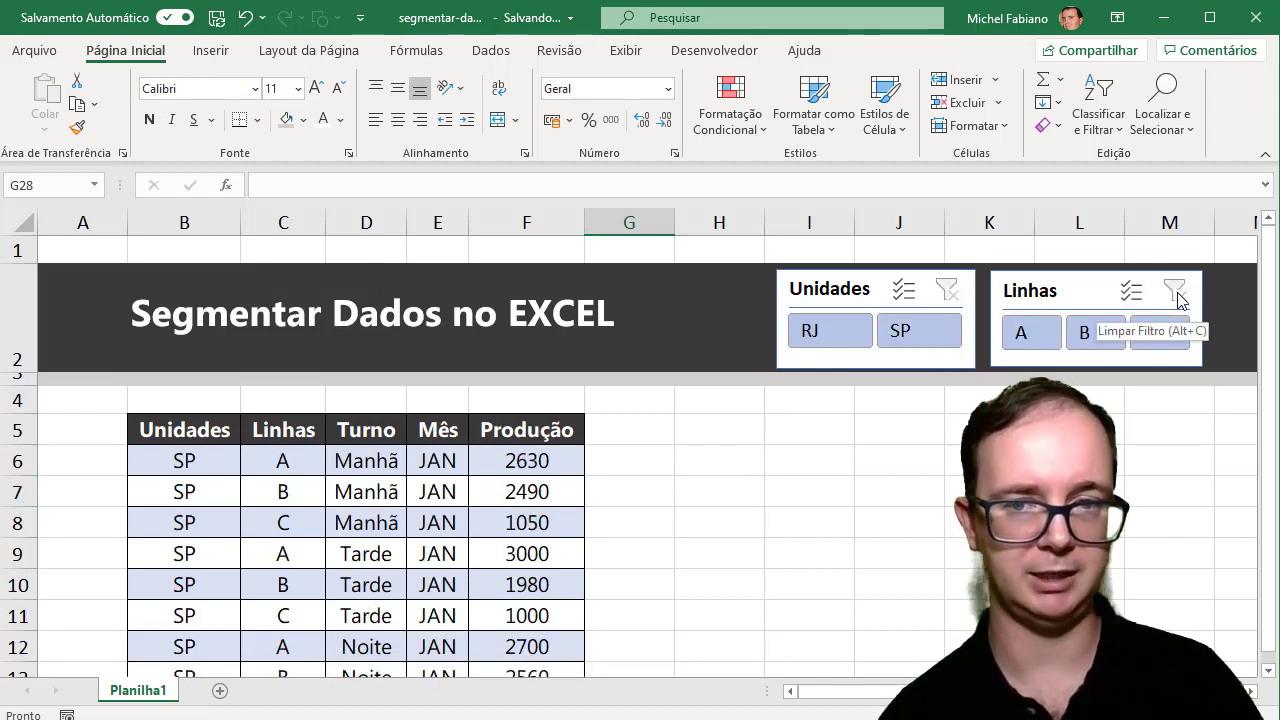
pyautogui.click(837, 334)
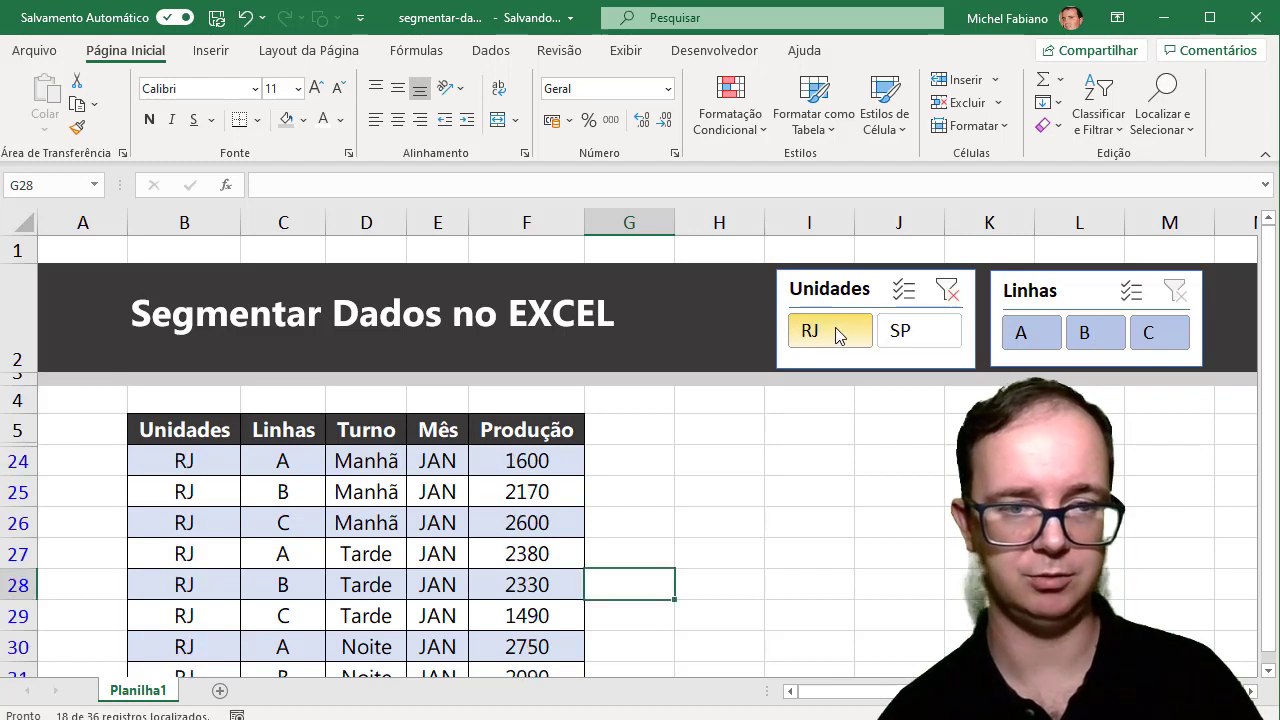
pyautogui.click(1017, 340)
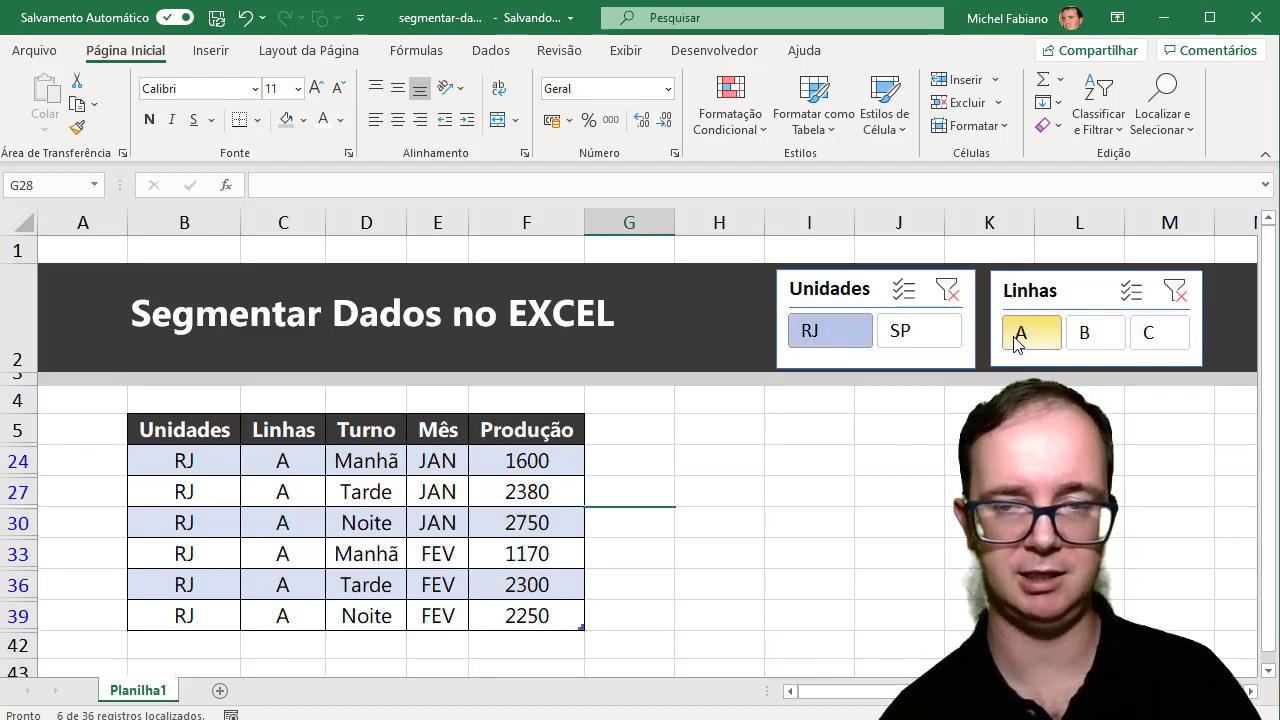
pyautogui.click(1094, 348)
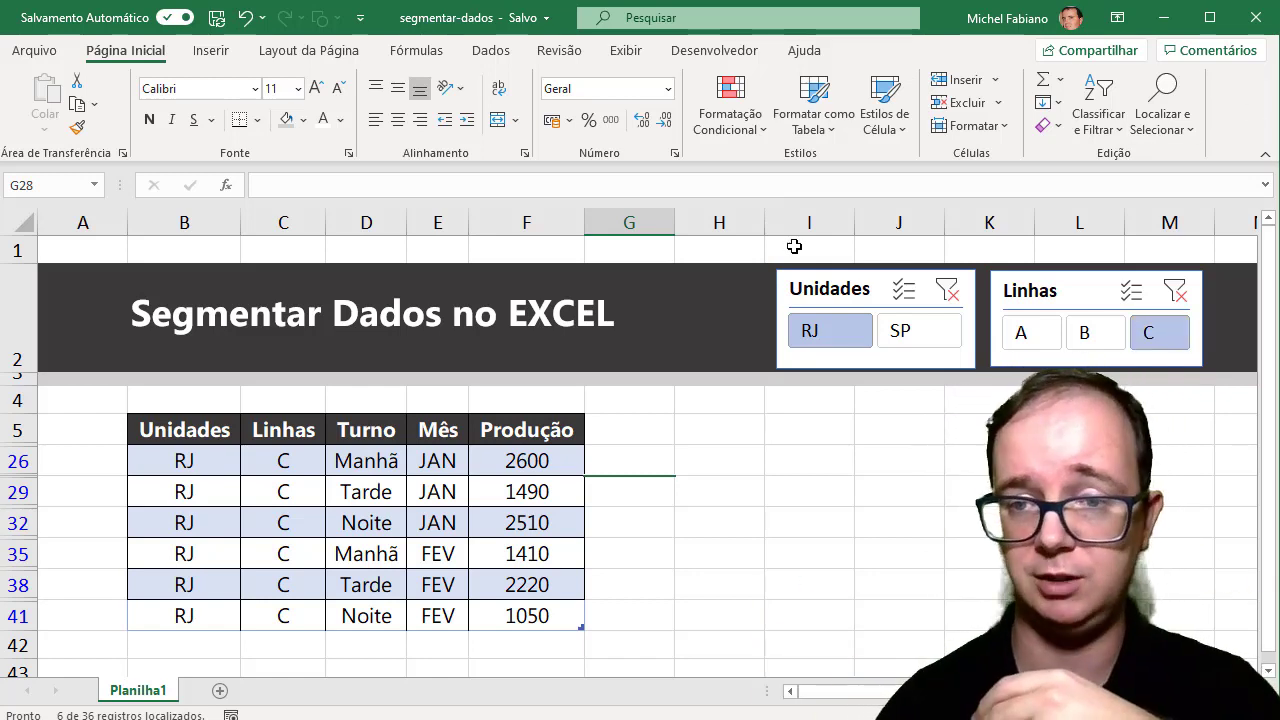
pyautogui.click(910, 333)
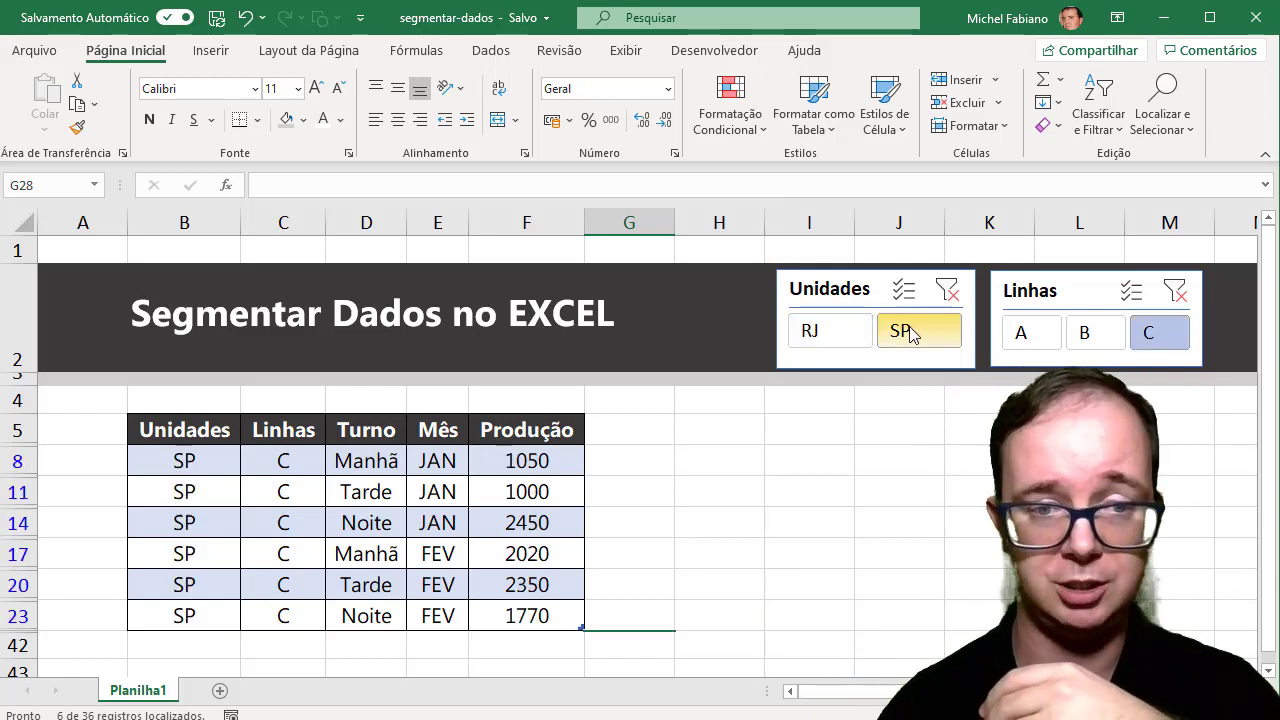
pyautogui.click(947, 292)
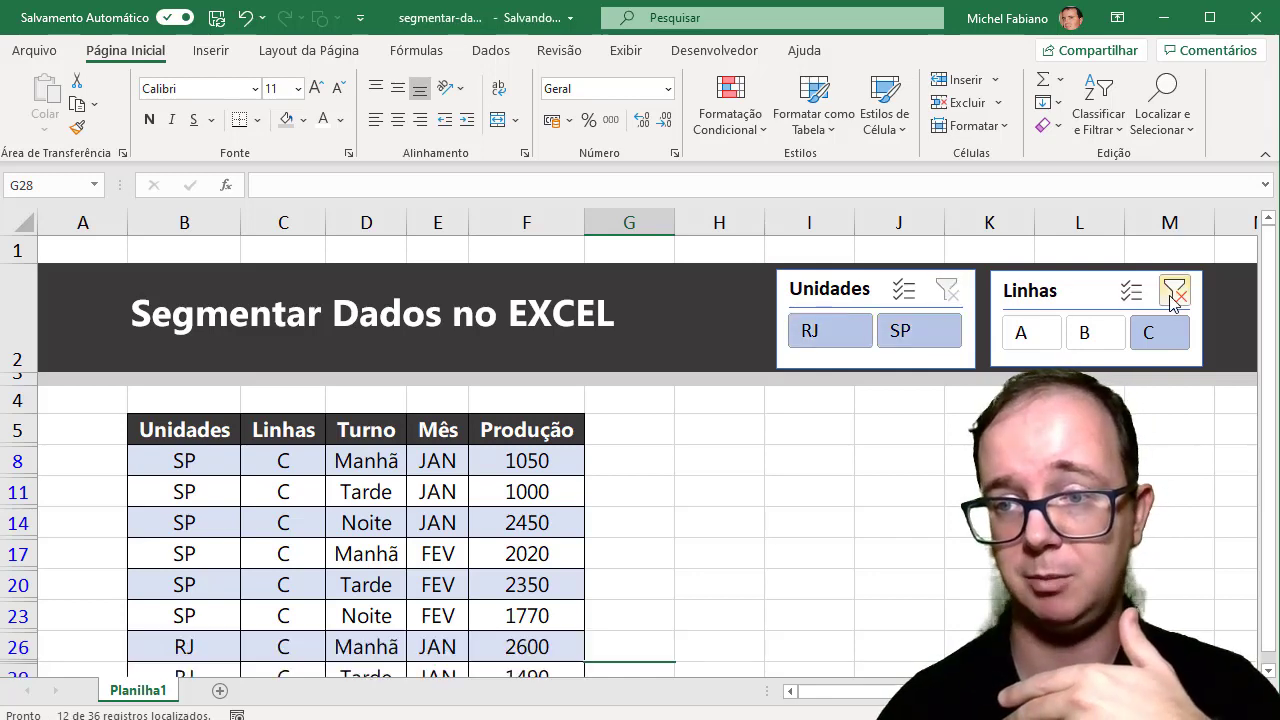
pyautogui.click(1175, 292)
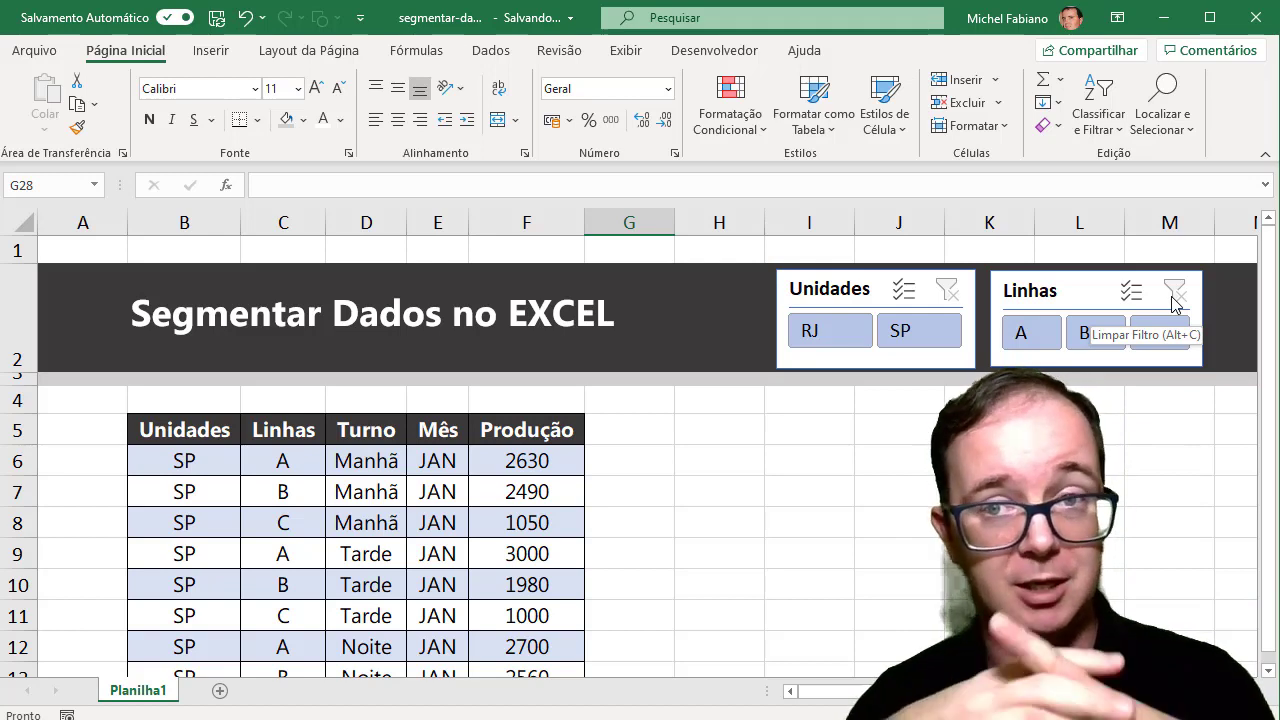
pyautogui.click(1088, 290)
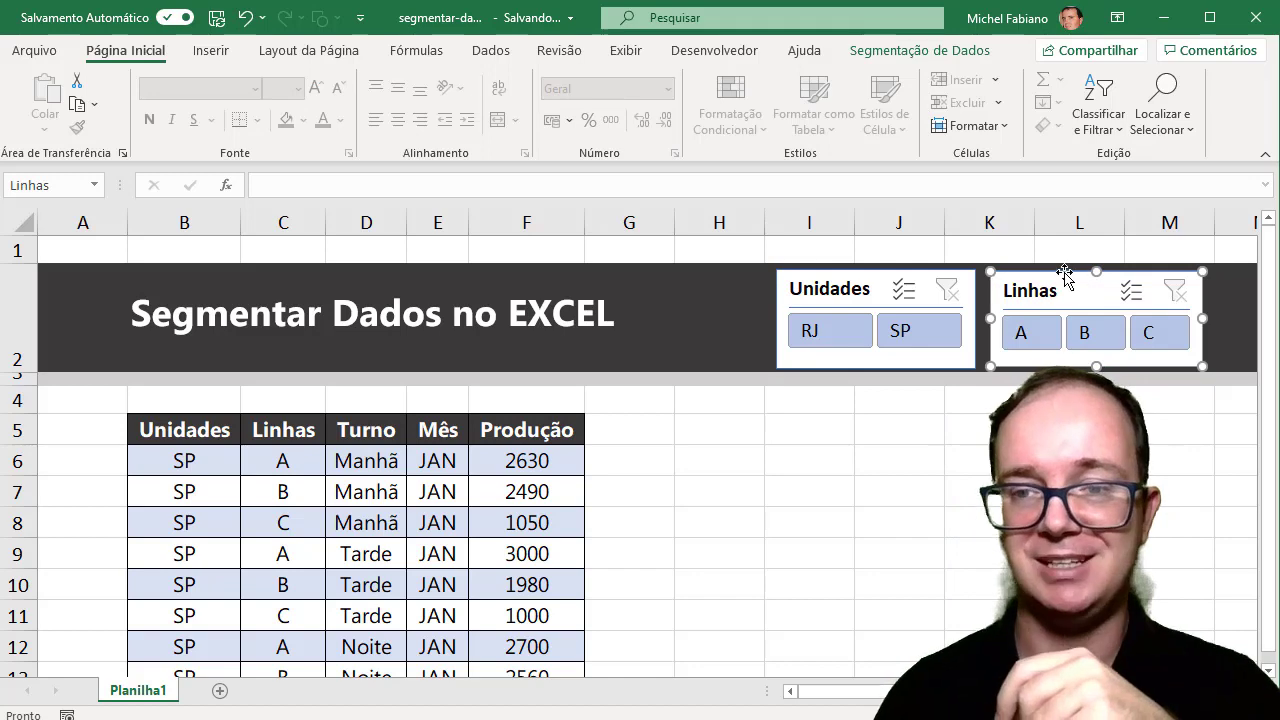
# Apply the dark grey slicer style to both the Linhas and Unidades slicers.
pyautogui.click(924, 55)
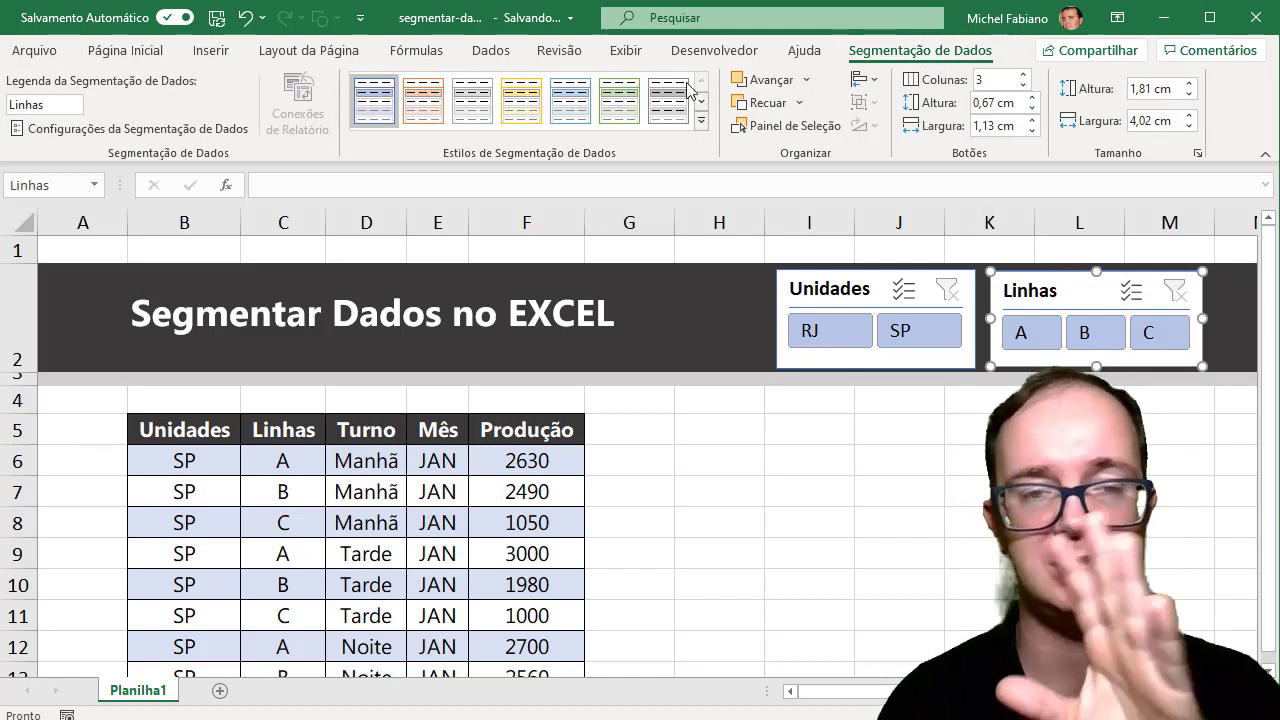
pyautogui.click(468, 112)
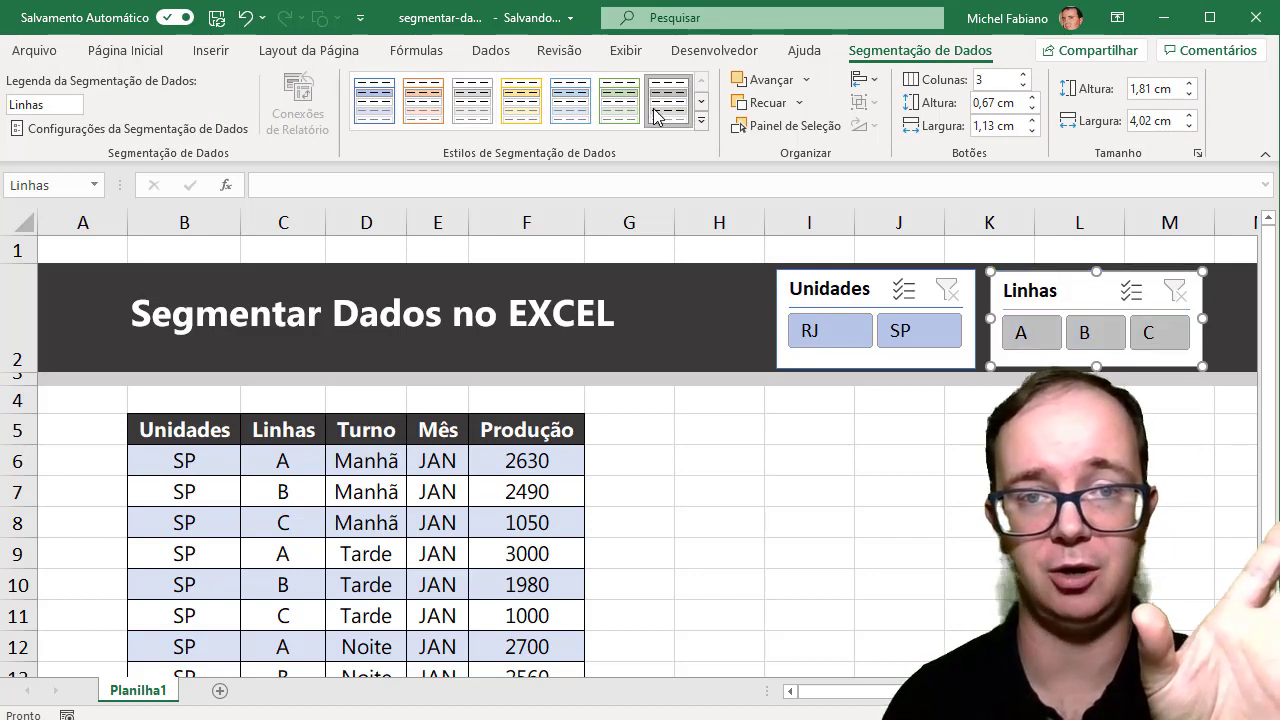
pyautogui.click(701, 121)
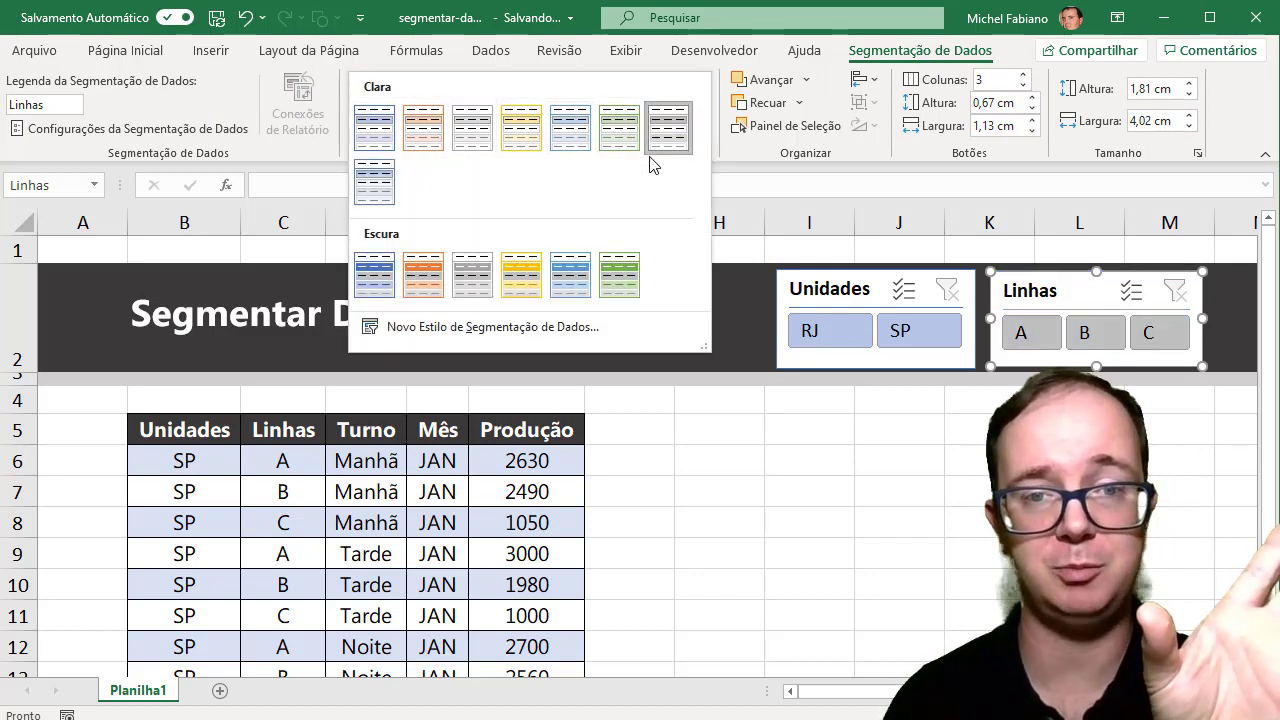
pyautogui.click(472, 275)
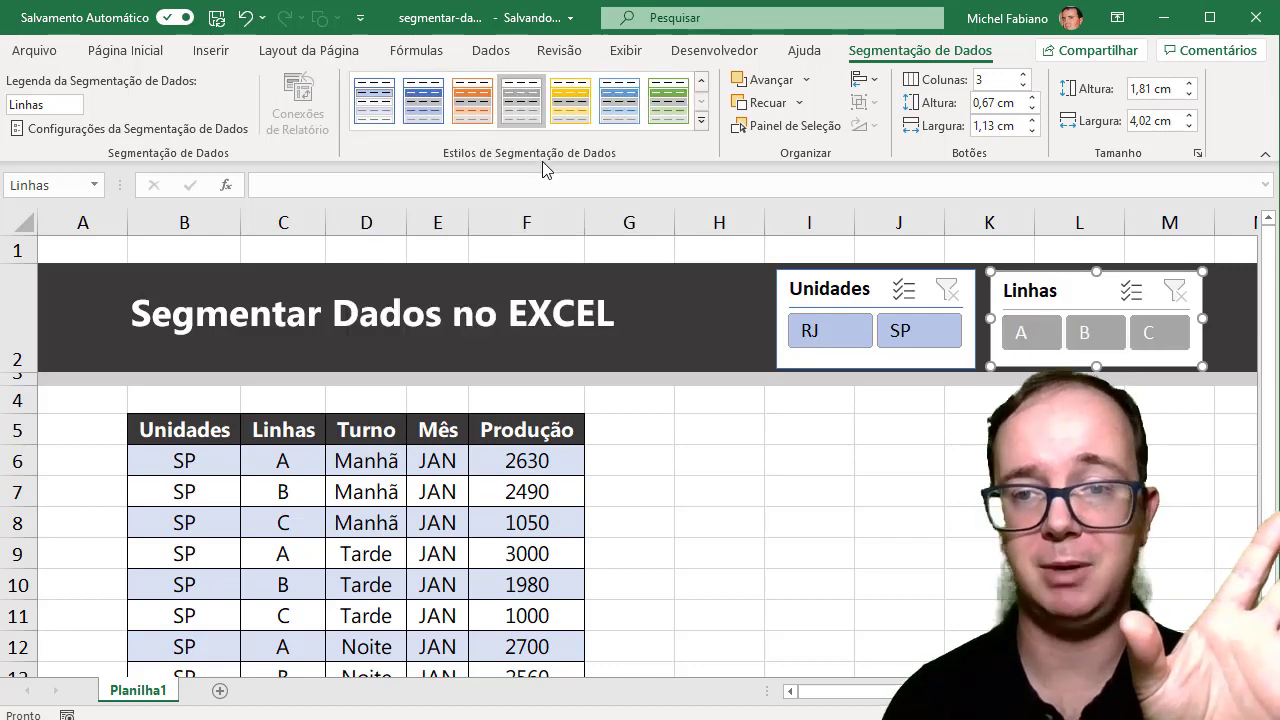
pyautogui.click(822, 281)
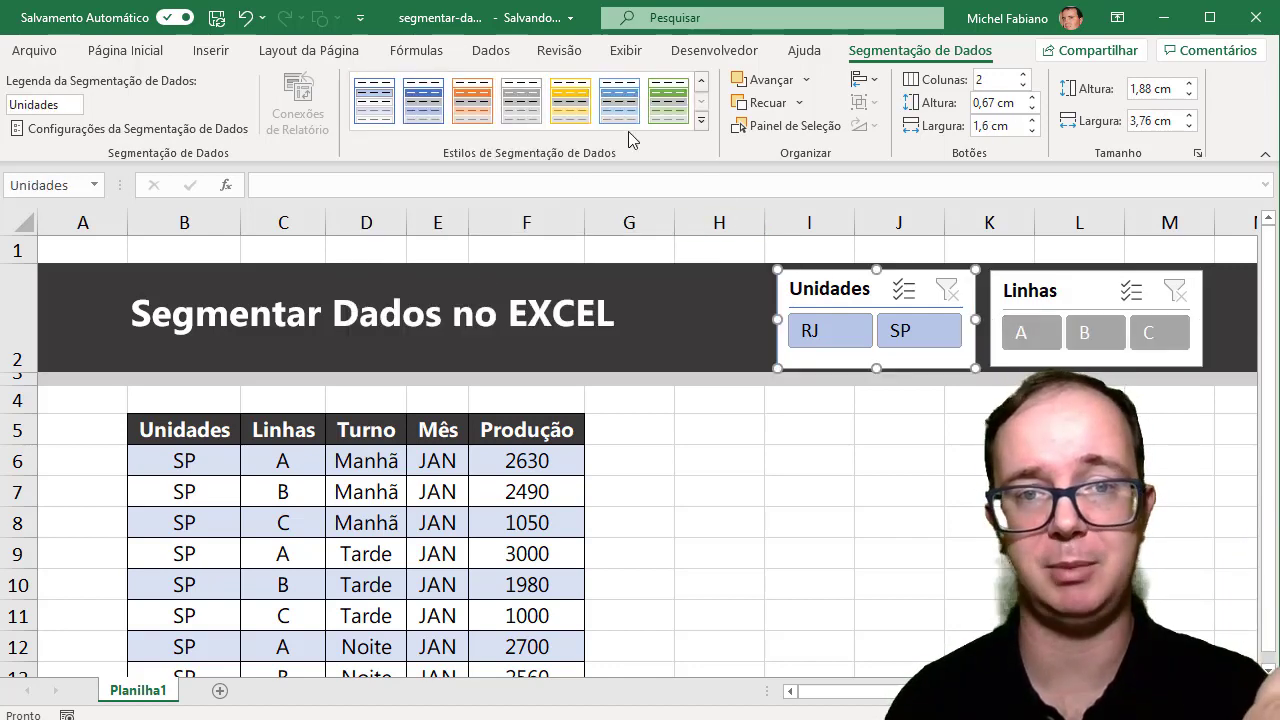
pyautogui.click(702, 121)
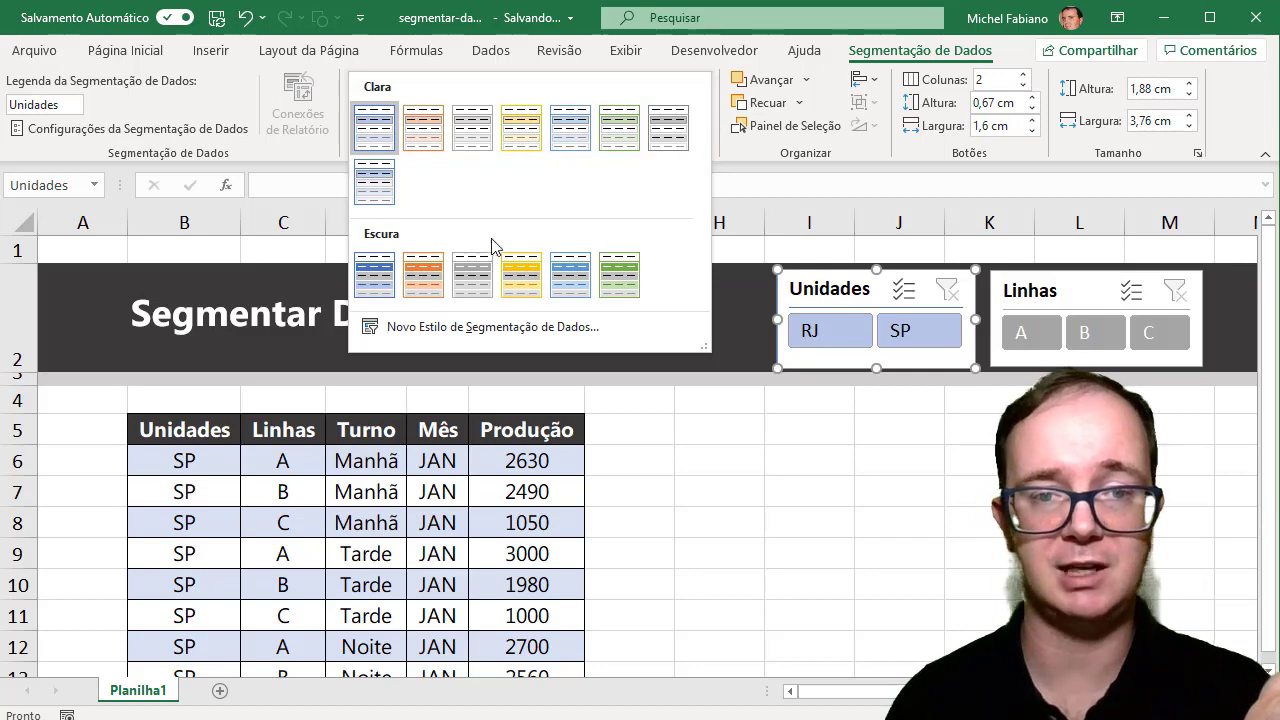
pyautogui.click(465, 272)
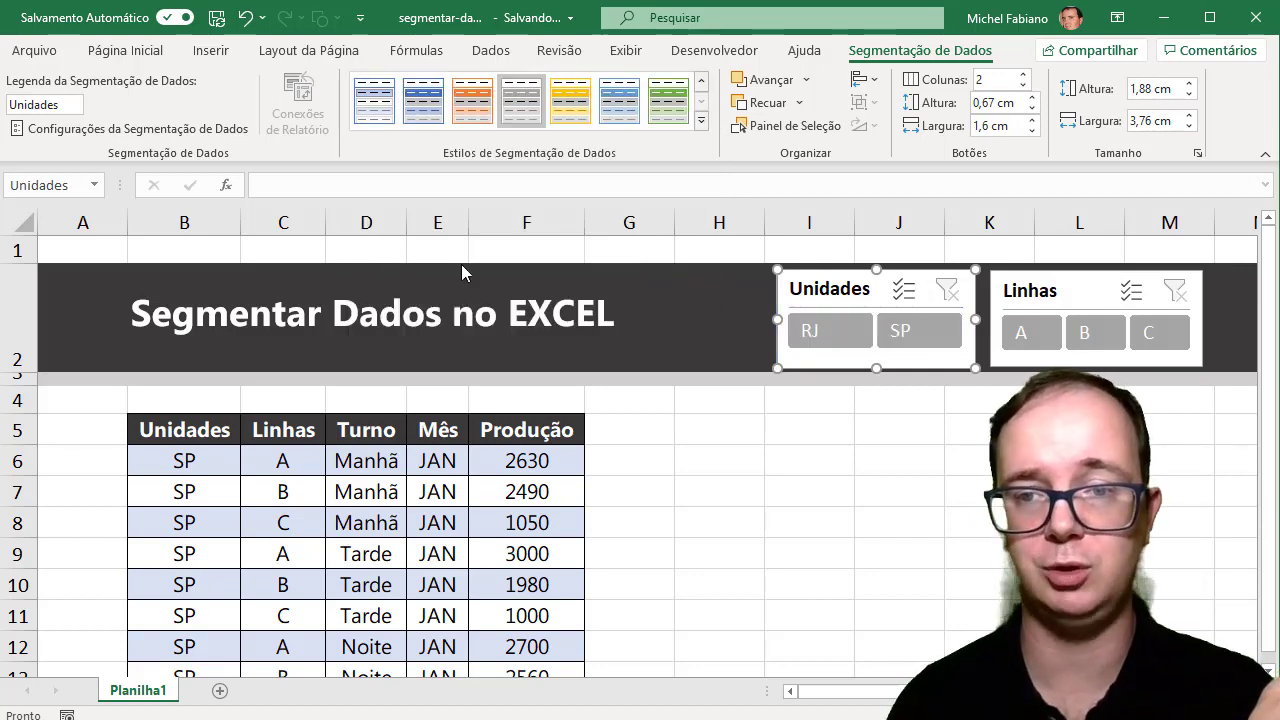
# Filter the table to unit SP, line A, showing 6 of 36 records.
pyautogui.click(905, 330)
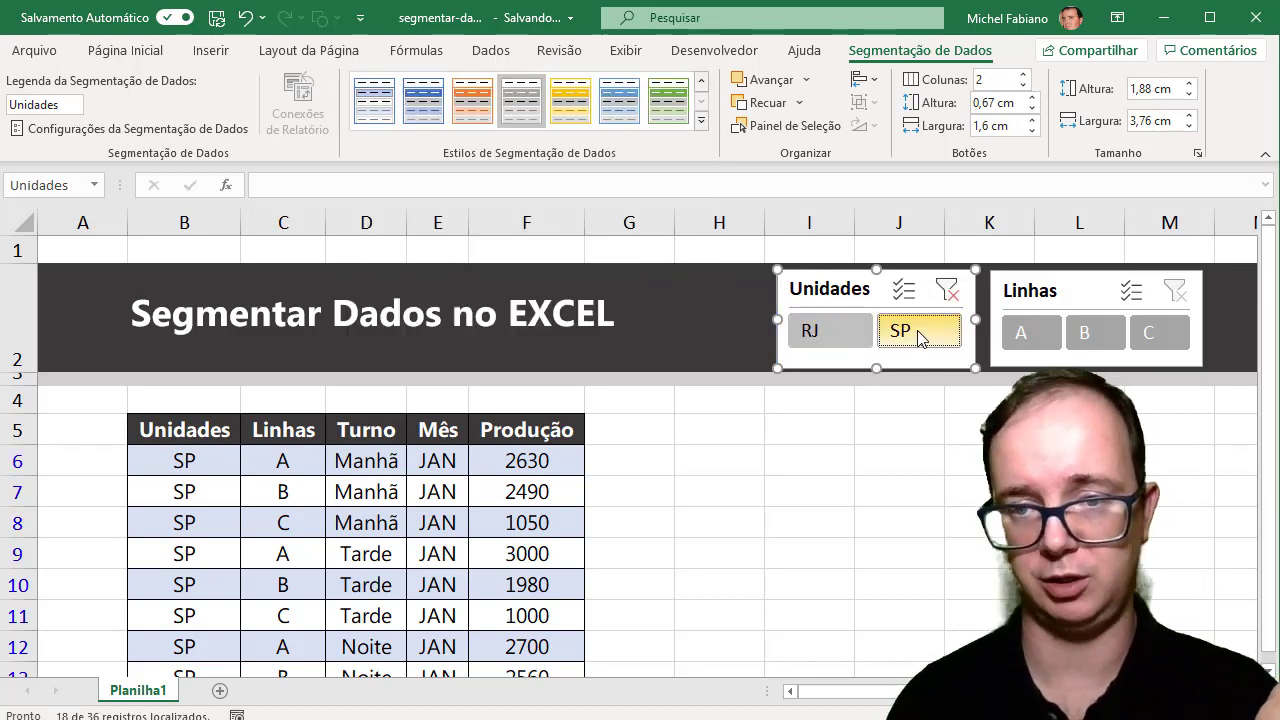
pyautogui.click(1085, 334)
pyautogui.click(1020, 334)
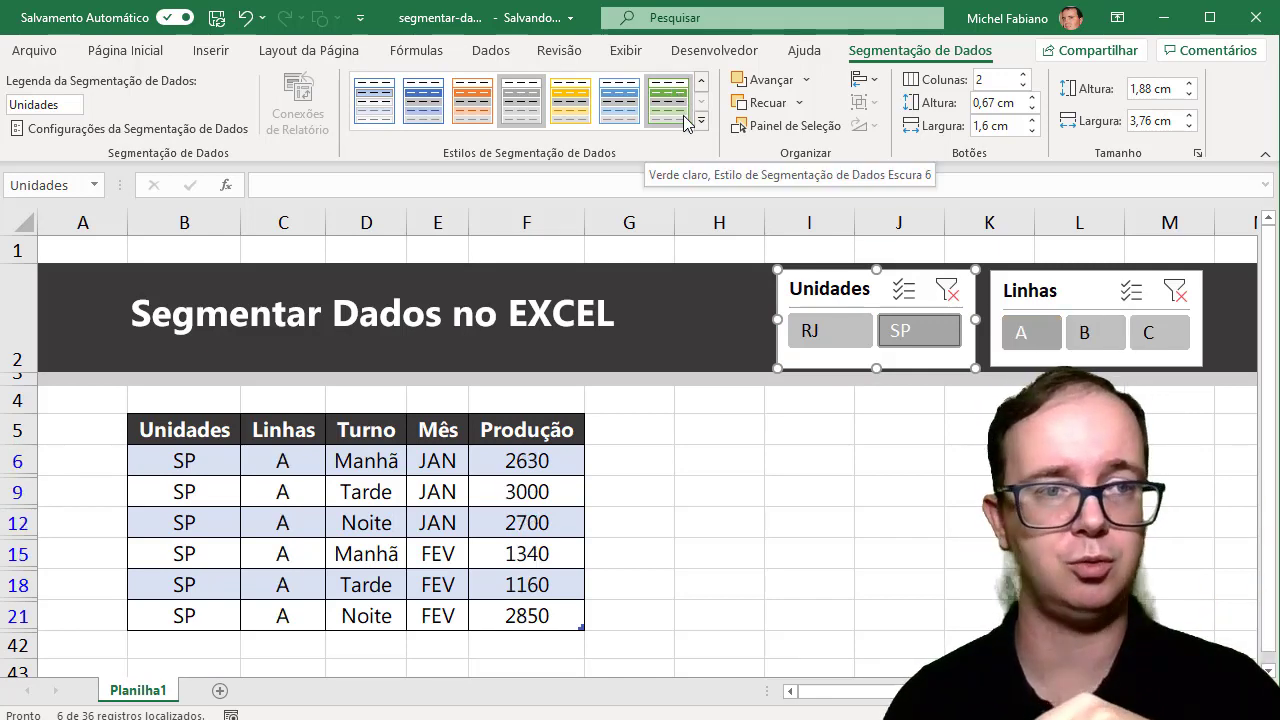
pyautogui.click(698, 306)
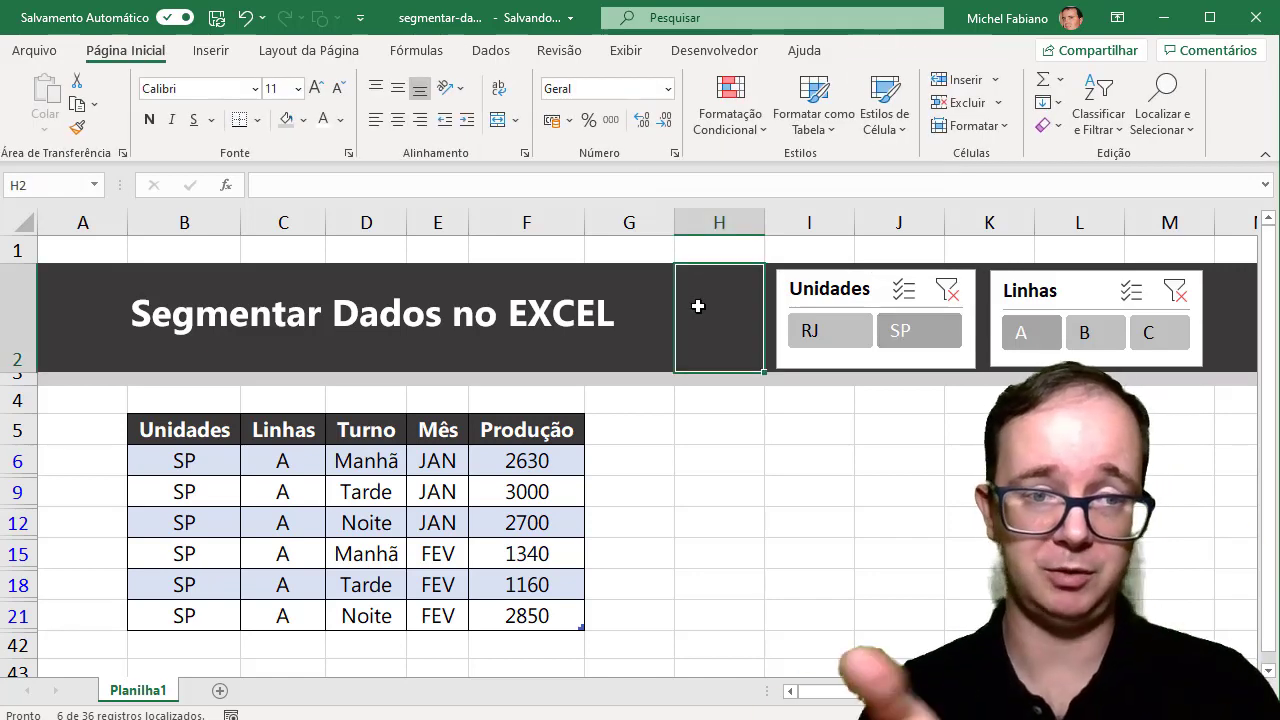